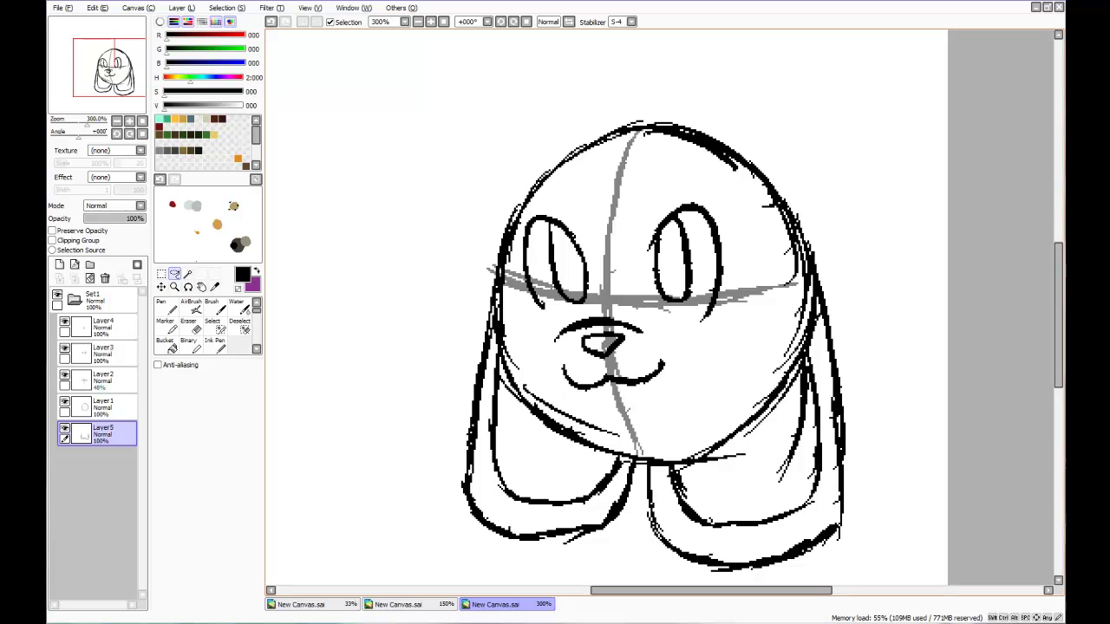
# - Handwrite "Hello" inside a speech bubble in the empty canvas area beside the dog's head with the Binary tool
pyautogui.moveTo(711, 590)
pyautogui.mouseDown()
pyautogui.moveTo(656, 590)
pyautogui.moveTo(695, 591)
pyautogui.mouseUp()
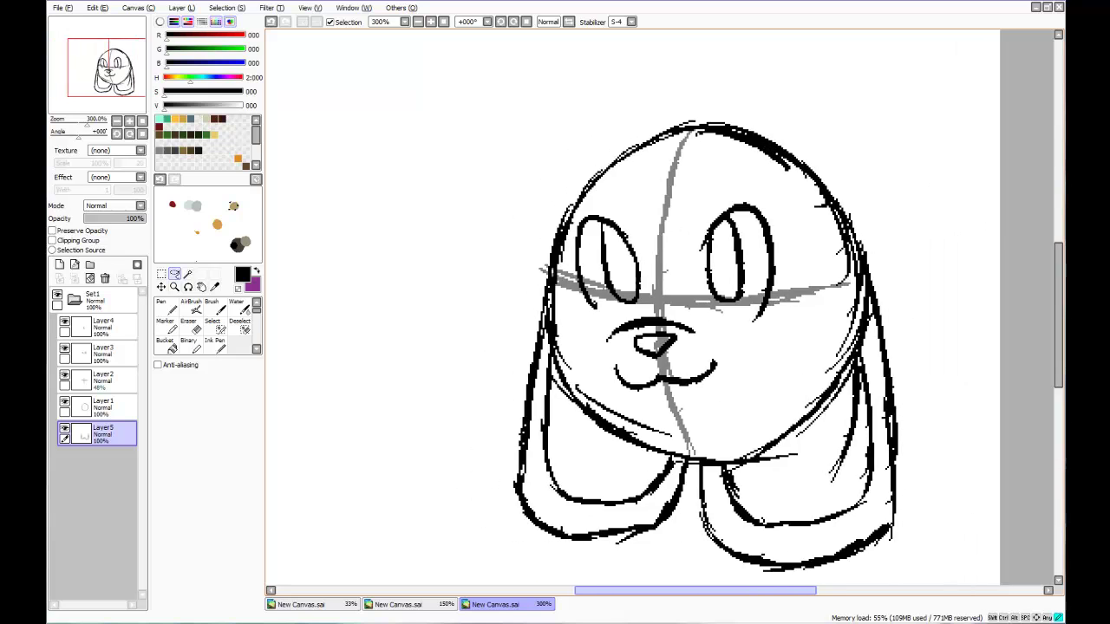
pyautogui.hscroll(-5, 659, 307)
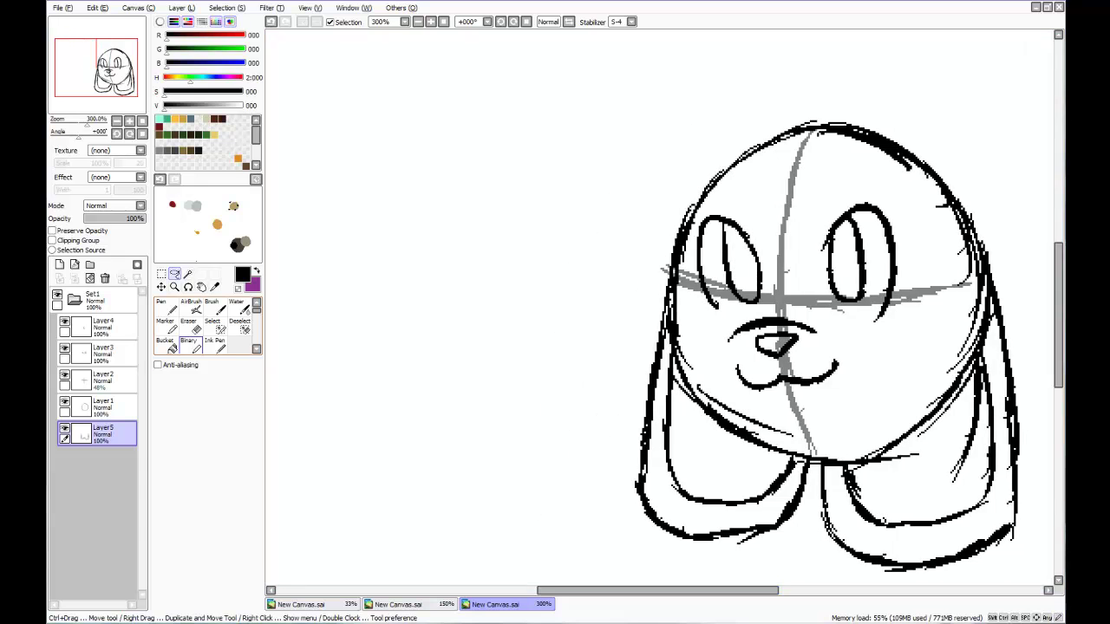
pyautogui.click(190, 345)
pyautogui.moveTo(464, 183); pyautogui.dragTo(510, 253)
pyautogui.moveTo(480, 215); pyautogui.dragTo(501, 184)
pyautogui.moveTo(485, 154)
pyautogui.mouseDown()
pyautogui.moveTo(511, 202)
pyautogui.moveTo(531, 180)
pyautogui.mouseUp()
pyautogui.moveTo(546, 108)
pyautogui.mouseDown()
pyautogui.moveTo(564, 173)
pyautogui.moveTo(575, 172)
pyautogui.mouseUp()
pyautogui.moveTo(589, 101)
pyautogui.mouseDown()
pyautogui.moveTo(622, 126)
pyautogui.moveTo(503, 99)
pyautogui.moveTo(445, 223)
pyautogui.moveTo(542, 293)
pyautogui.moveTo(579, 209)
pyautogui.moveTo(613, 220)
pyautogui.moveTo(615, 176)
pyautogui.moveTo(660, 124)
pyautogui.moveTo(580, 46)
pyautogui.moveTo(499, 112)
pyautogui.mouseUp()
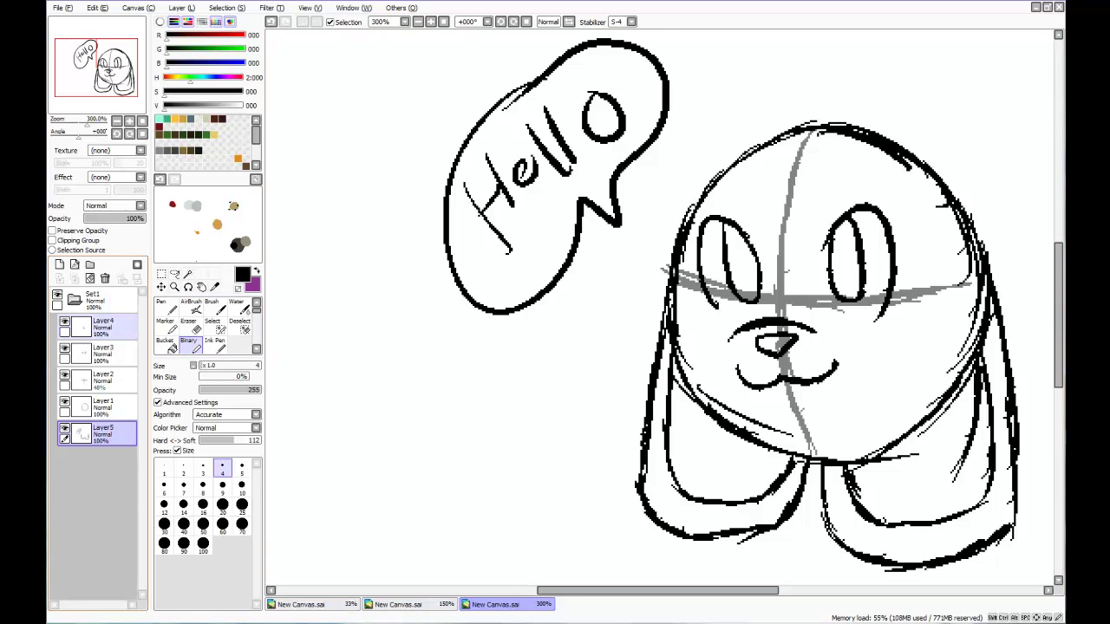
# - Undo all the strokes of the "Hello" lettering and its speech bubble
pyautogui.hotkey('ctrl', 'z')
pyautogui.hotkey('ctrl', 'z')
pyautogui.hotkey('ctrl', 'z')
pyautogui.hotkey('ctrl', 'z')
pyautogui.hotkey('ctrl', 'z')
pyautogui.hotkey('ctrl', 'z')
pyautogui.hotkey('ctrl', 'z')
pyautogui.hotkey('ctrl', 'z')
pyautogui.hotkey('ctrl', 'z')
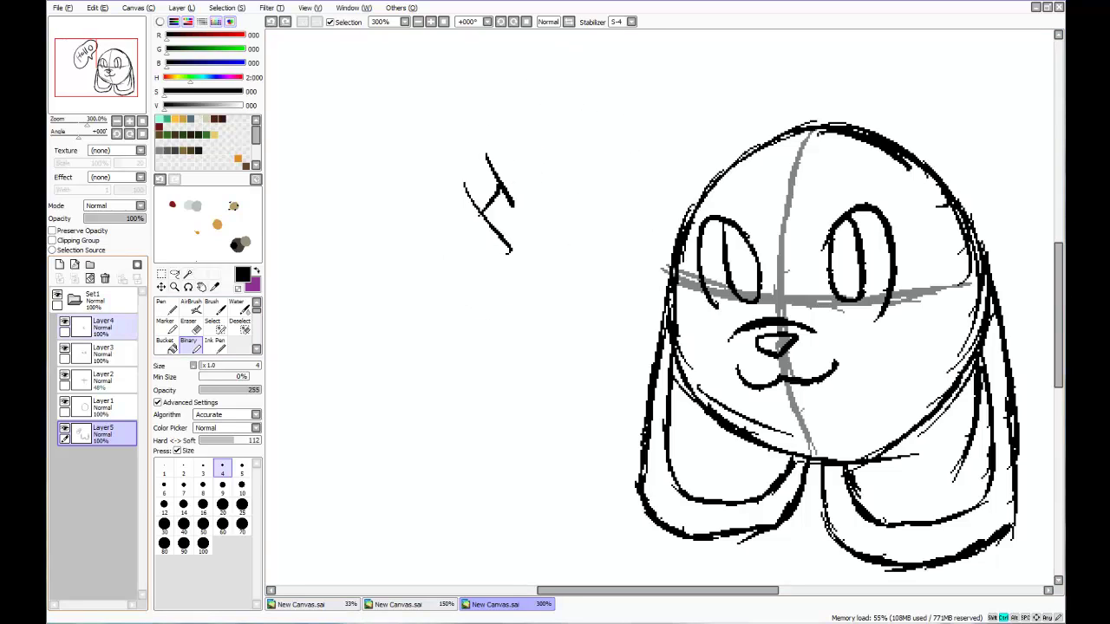
pyautogui.hotkey('ctrl', 'z')
pyautogui.hotkey('ctrl', 'z')
pyautogui.hotkey('ctrl', 'z')
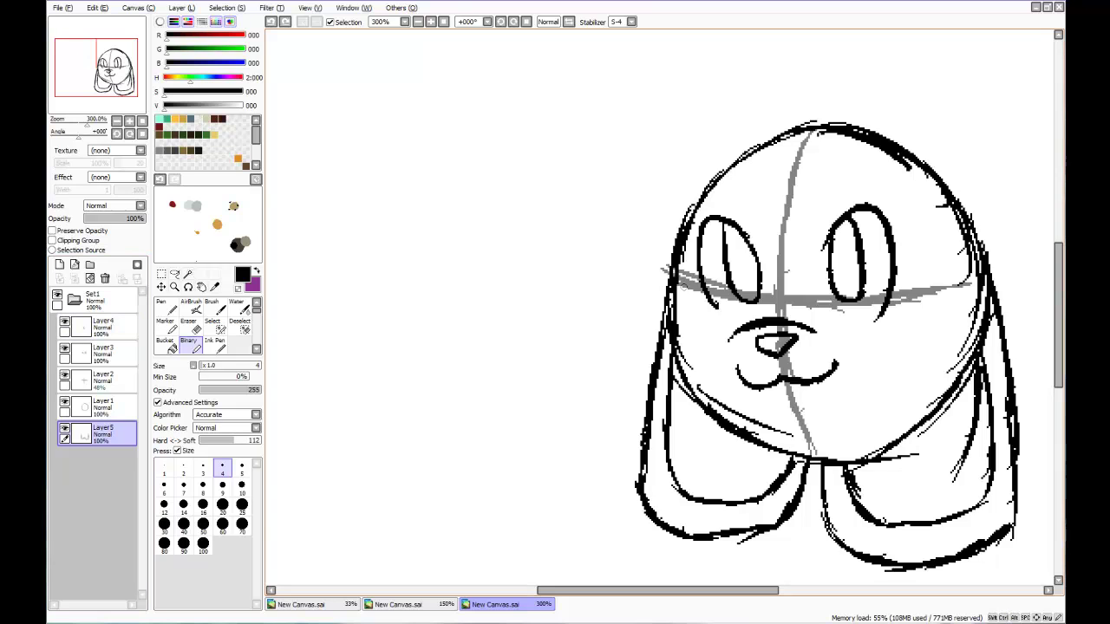
# - Handwrite "Crazy" beside the dog's head and add a zigzag stroke beneath the word
pyautogui.moveTo(613, 590)
pyautogui.mouseDown()
pyautogui.moveTo(604, 591)
pyautogui.moveTo(665, 590)
pyautogui.moveTo(561, 590)
pyautogui.moveTo(645, 591)
pyautogui.moveTo(618, 591)
pyautogui.mouseUp()
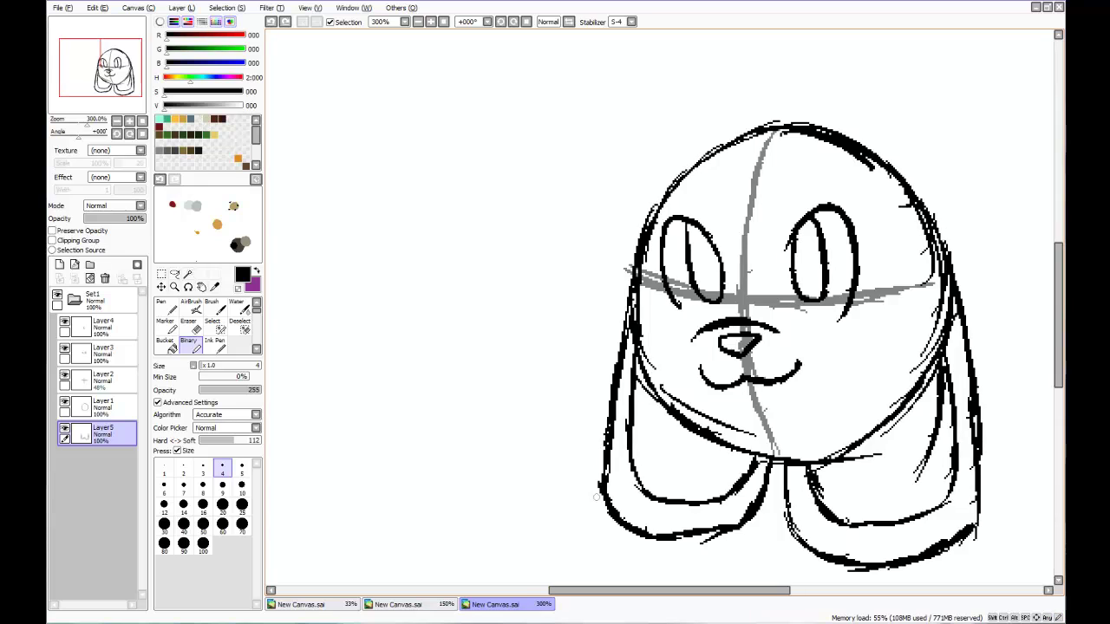
pyautogui.moveTo(451, 136)
pyautogui.mouseDown()
pyautogui.moveTo(495, 166)
pyautogui.moveTo(540, 104)
pyautogui.moveTo(599, 73)
pyautogui.moveTo(611, 120)
pyautogui.mouseUp()
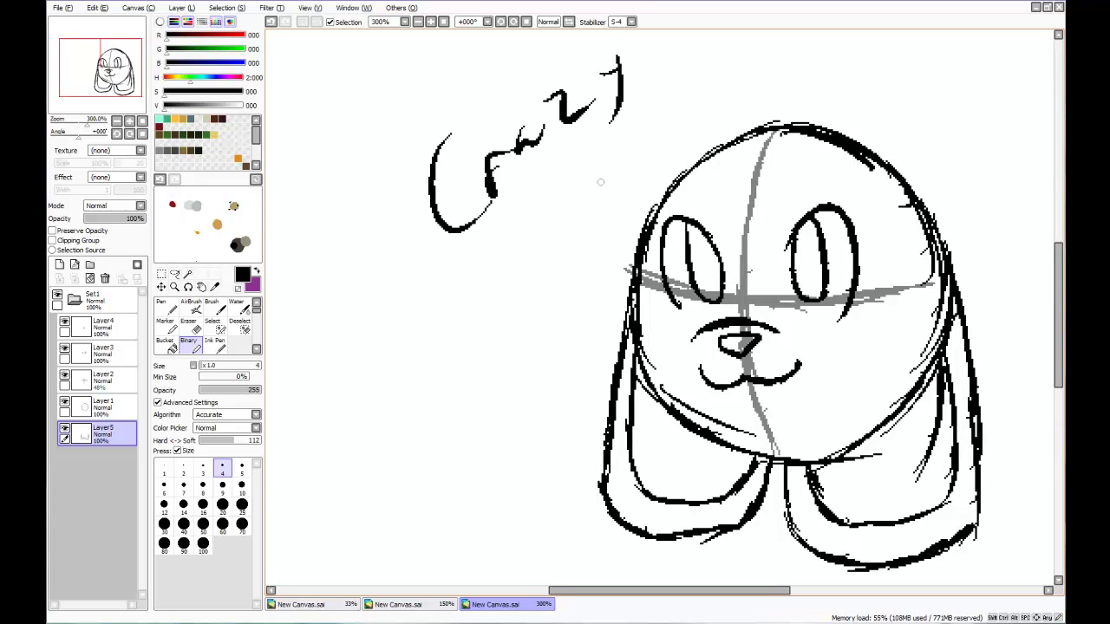
pyautogui.moveTo(516, 279)
pyautogui.mouseDown()
pyautogui.moveTo(551, 193)
pyautogui.moveTo(608, 234)
pyautogui.mouseUp()
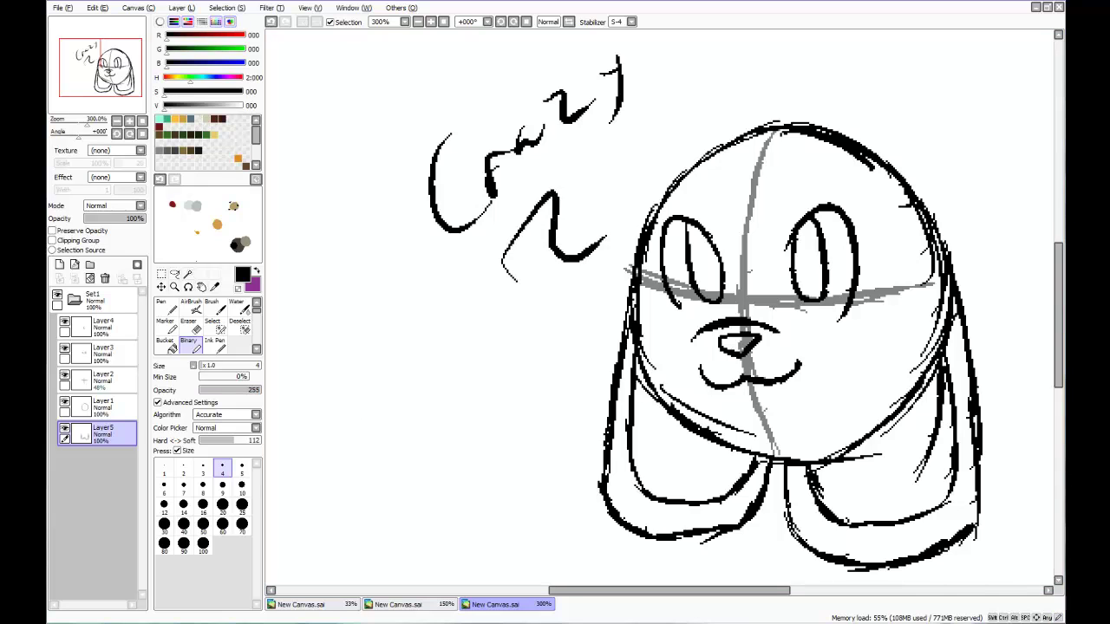
# - Undo the "Crazy" lettering and the zigzag stroke beneath it
pyautogui.hotkey('ctrl', 'z')
pyautogui.hotkey('ctrl', 'z')
pyautogui.hotkey('ctrl', 'z')
pyautogui.hotkey('ctrl', 'z')
pyautogui.hotkey('ctrl', 'z')
pyautogui.hotkey('ctrl', 'z')
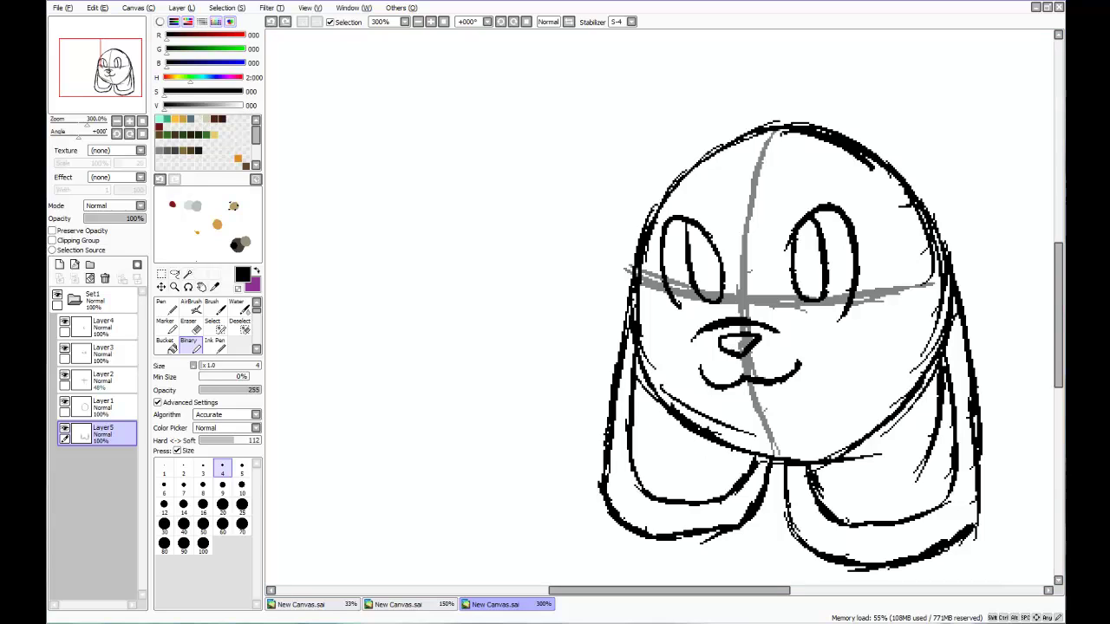
# - Handwrite a two-word name beside the dog's head and underline its second word with a curved stroke
pyautogui.moveTo(332, 99); pyautogui.dragTo(366, 147)
pyautogui.moveTo(356, 83); pyautogui.dragTo(364, 144)
pyautogui.moveTo(422, 94)
pyautogui.mouseDown()
pyautogui.moveTo(426, 106)
pyautogui.moveTo(444, 70)
pyautogui.moveTo(458, 89)
pyautogui.moveTo(477, 70)
pyautogui.moveTo(518, 74)
pyautogui.moveTo(555, 44)
pyautogui.moveTo(553, 80)
pyautogui.moveTo(557, 71)
pyautogui.mouseUp()
pyautogui.moveTo(388, 198)
pyautogui.mouseDown()
pyautogui.moveTo(405, 217)
pyautogui.moveTo(396, 215)
pyautogui.moveTo(425, 236)
pyautogui.mouseUp()
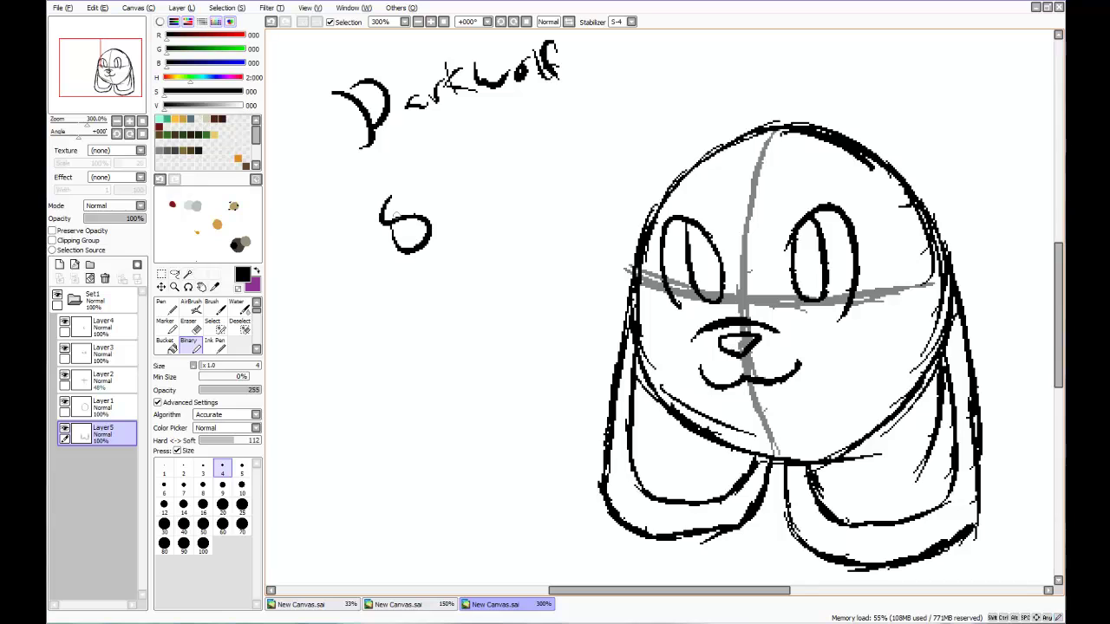
pyautogui.moveTo(409, 178)
pyautogui.mouseDown()
pyautogui.moveTo(470, 224)
pyautogui.moveTo(494, 164)
pyautogui.mouseUp()
pyautogui.click(516, 160)
pyautogui.moveTo(487, 181); pyautogui.dragTo(571, 149)
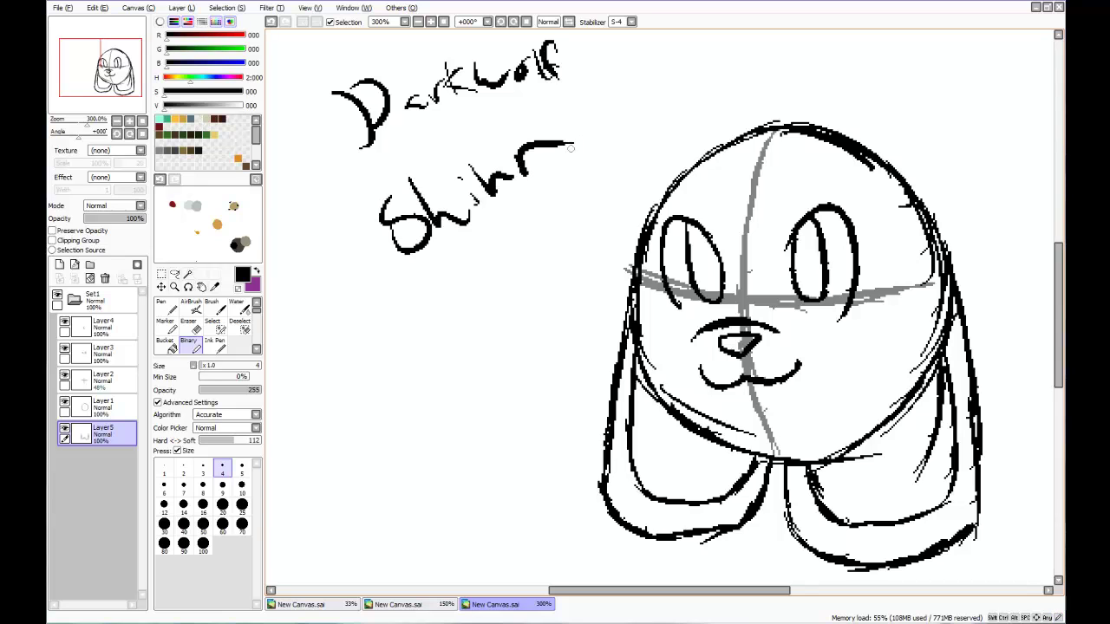
pyautogui.moveTo(465, 241)
pyautogui.mouseDown()
pyautogui.moveTo(567, 179)
pyautogui.moveTo(608, 186)
pyautogui.mouseUp()
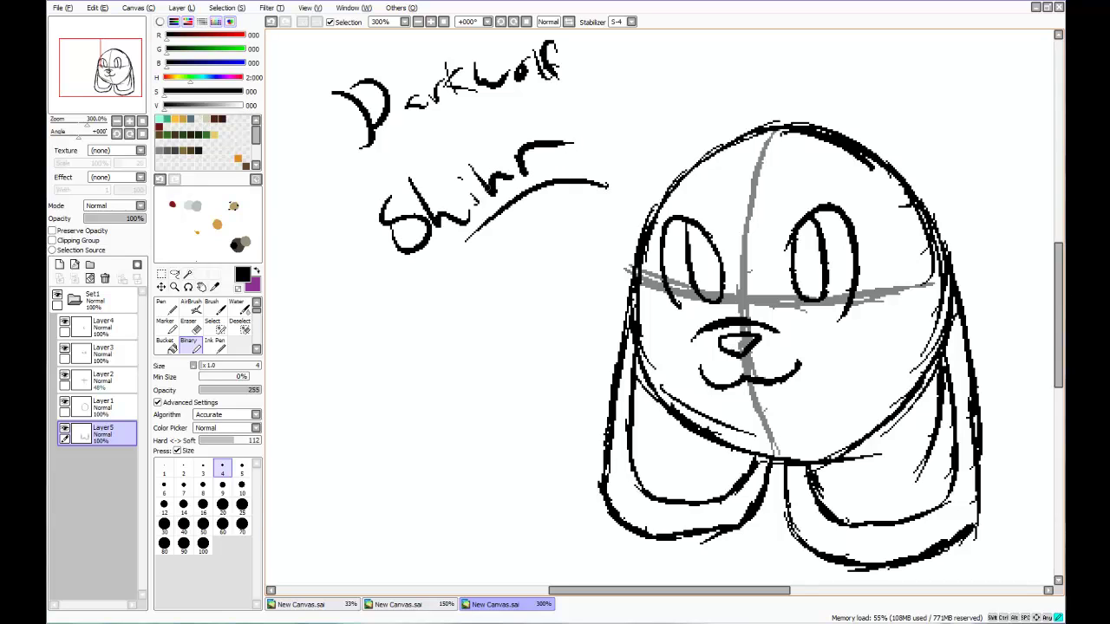
# - Scribble over the end of the name's second word and add small lettering above the first word
pyautogui.moveTo(488, 189)
pyautogui.mouseDown()
pyautogui.moveTo(469, 161)
pyautogui.moveTo(505, 160)
pyautogui.moveTo(480, 126)
pyautogui.moveTo(525, 173)
pyautogui.moveTo(527, 144)
pyautogui.mouseUp()
pyautogui.moveTo(488, 147)
pyautogui.mouseDown()
pyautogui.moveTo(536, 118)
pyautogui.moveTo(565, 143)
pyautogui.mouseUp()
pyautogui.moveTo(520, 111); pyautogui.dragTo(558, 147)
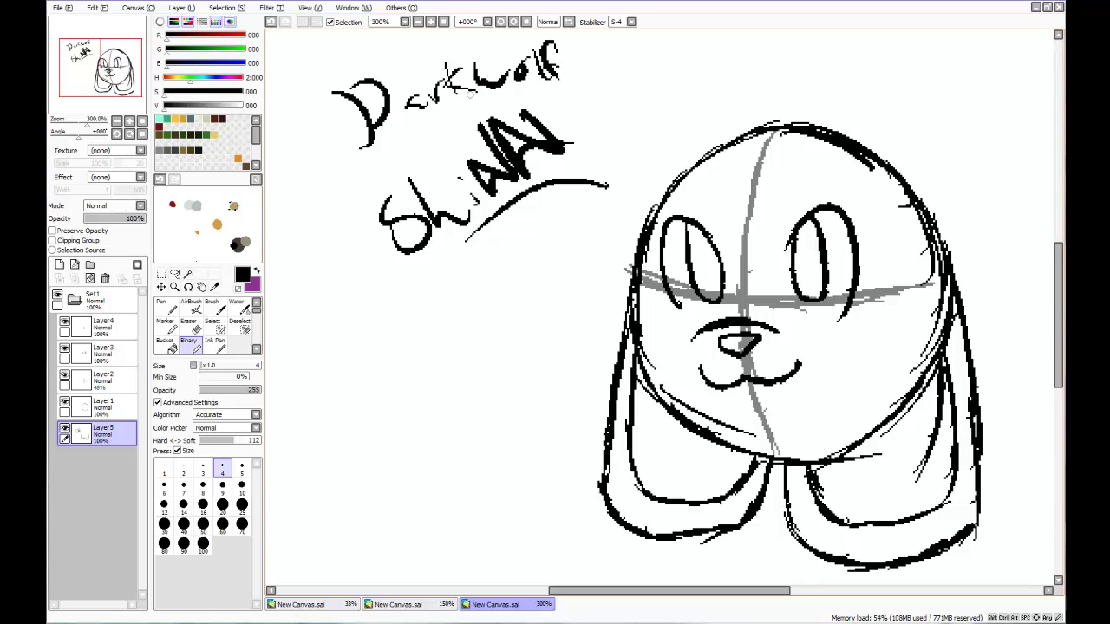
pyautogui.moveTo(464, 72); pyautogui.dragTo(472, 108)
pyautogui.moveTo(464, 90); pyautogui.dragTo(482, 86)
pyautogui.moveTo(412, 53)
pyautogui.mouseDown()
pyautogui.moveTo(417, 74)
pyautogui.moveTo(451, 39)
pyautogui.moveTo(508, 40)
pyautogui.mouseUp()
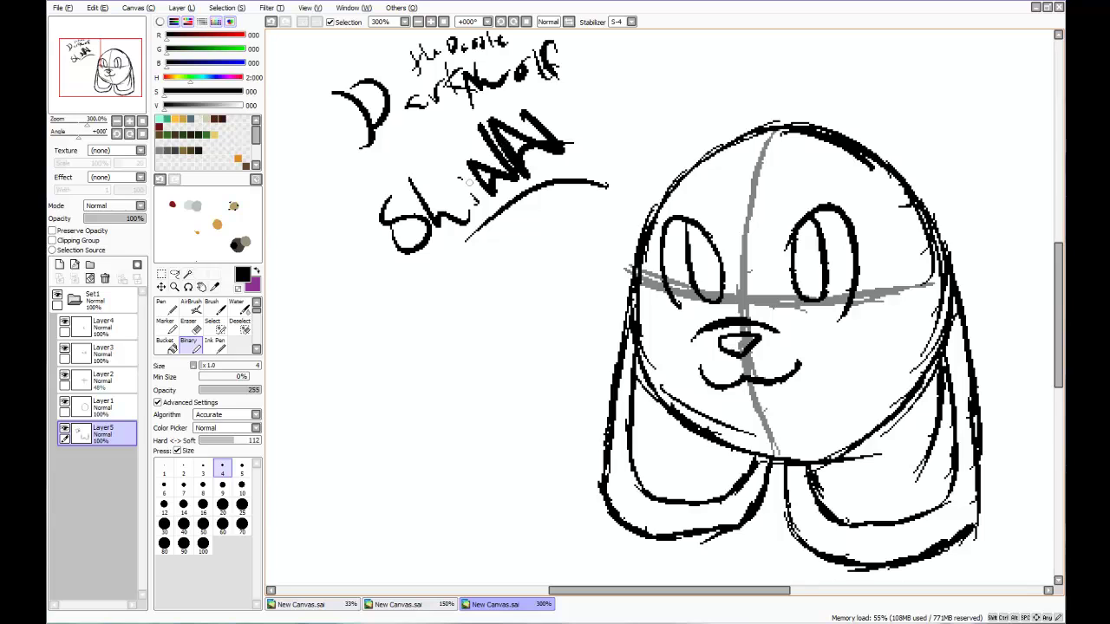
# - Lasso the whole handwritten name, delete it from the layer and deselect
pyautogui.click(175, 274)
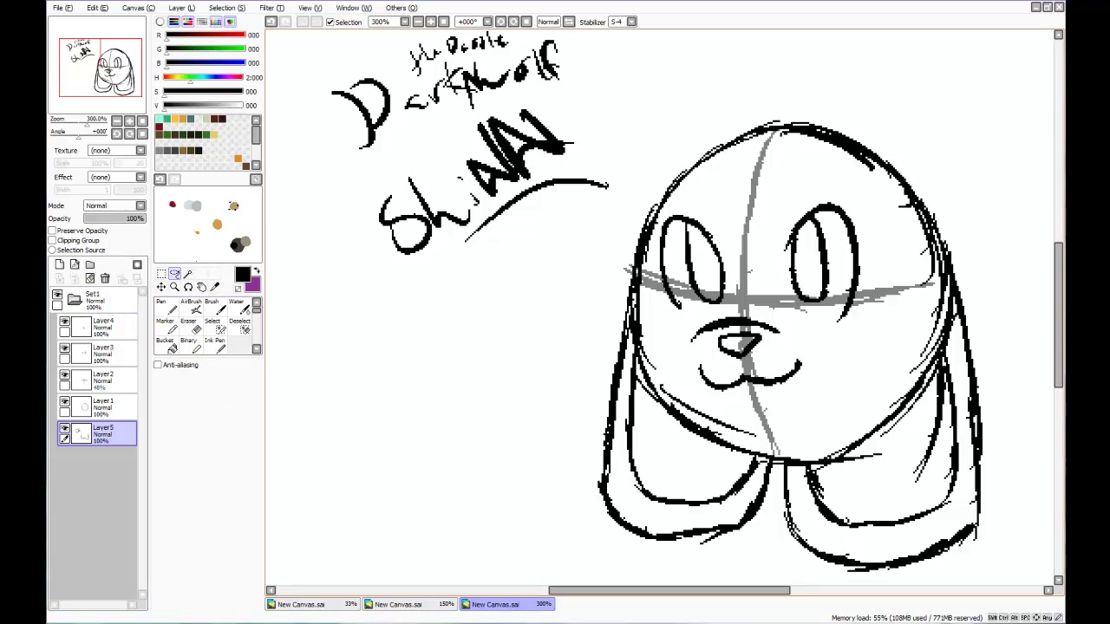
pyautogui.scroll(3, 663, 308)
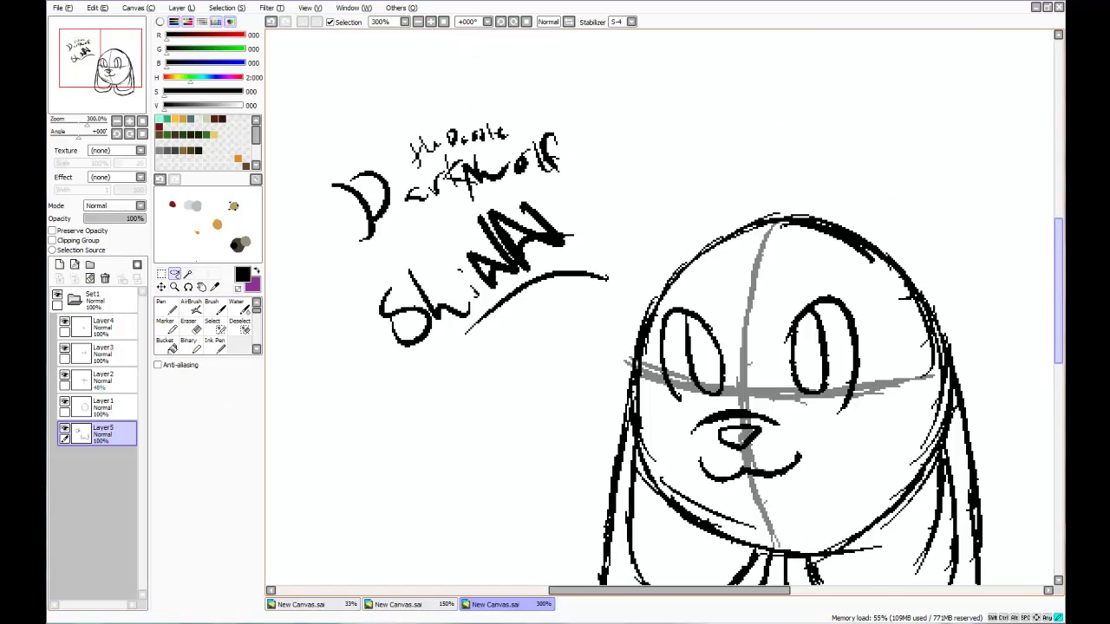
pyautogui.moveTo(390, 89)
pyautogui.mouseDown()
pyautogui.moveTo(386, 385)
pyautogui.moveTo(637, 312)
pyautogui.moveTo(572, 97)
pyautogui.moveTo(392, 87)
pyautogui.mouseUp()
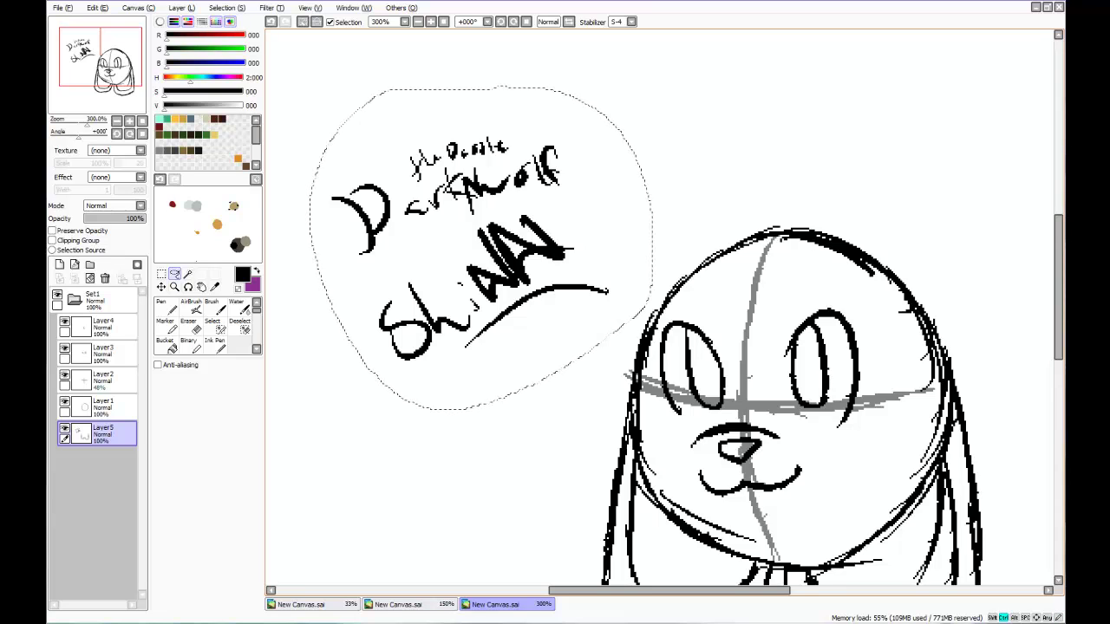
pyautogui.press('Delete')
pyautogui.hotkey('ctrl', 'd')
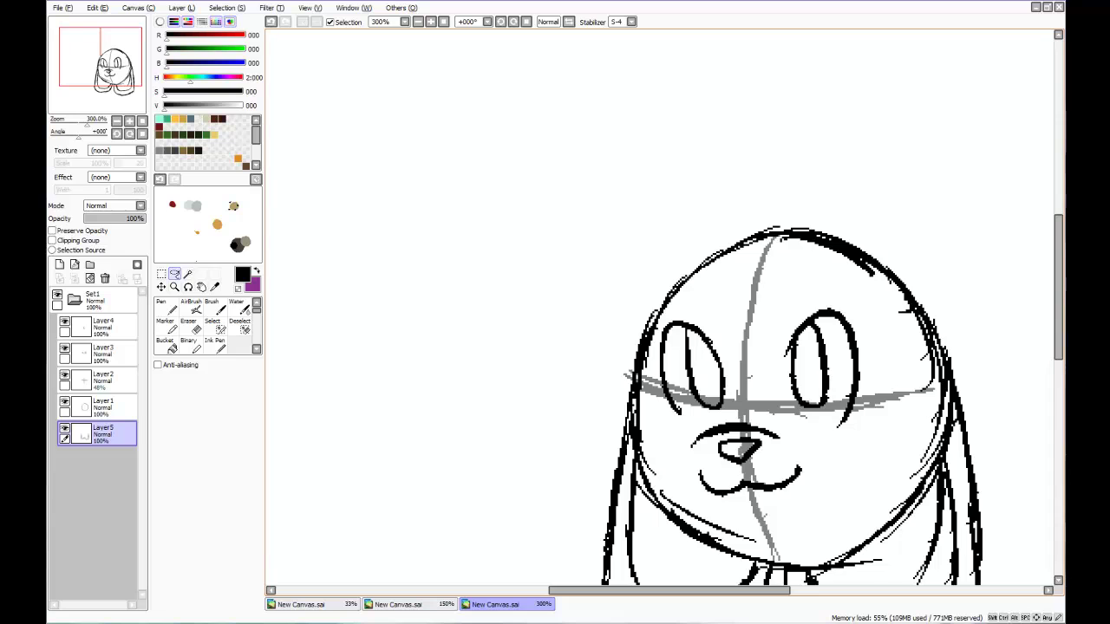
# - Add a new layer directly above Layer3 and hide Layer3 with the open eyes
pyautogui.moveTo(1057, 288); pyautogui.dragTo(1057, 312)
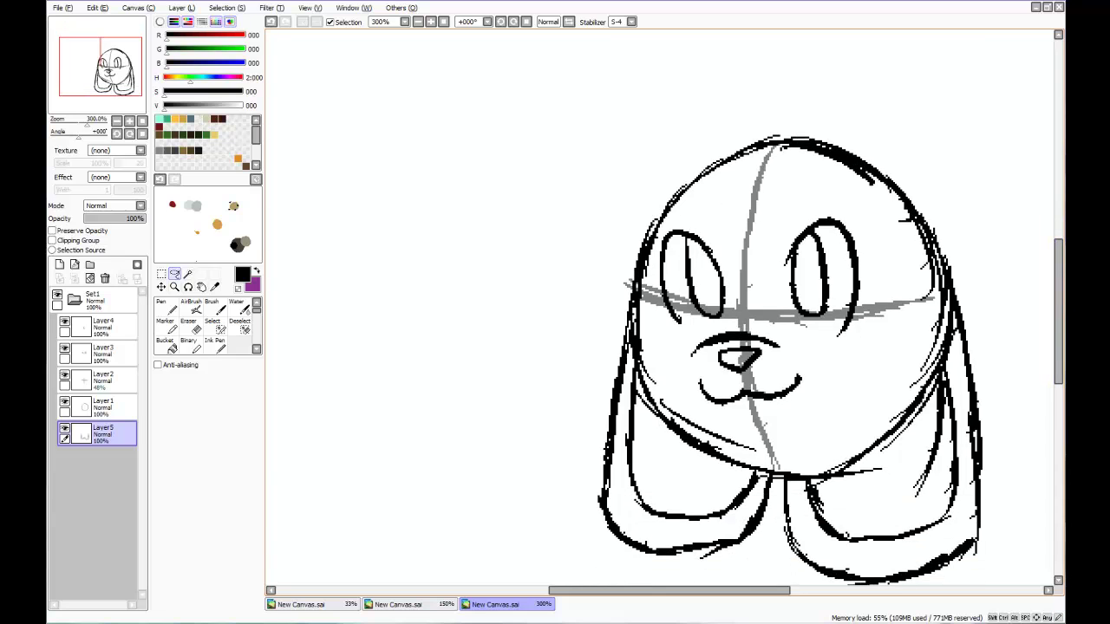
pyautogui.click(100, 351)
pyautogui.click(59, 264)
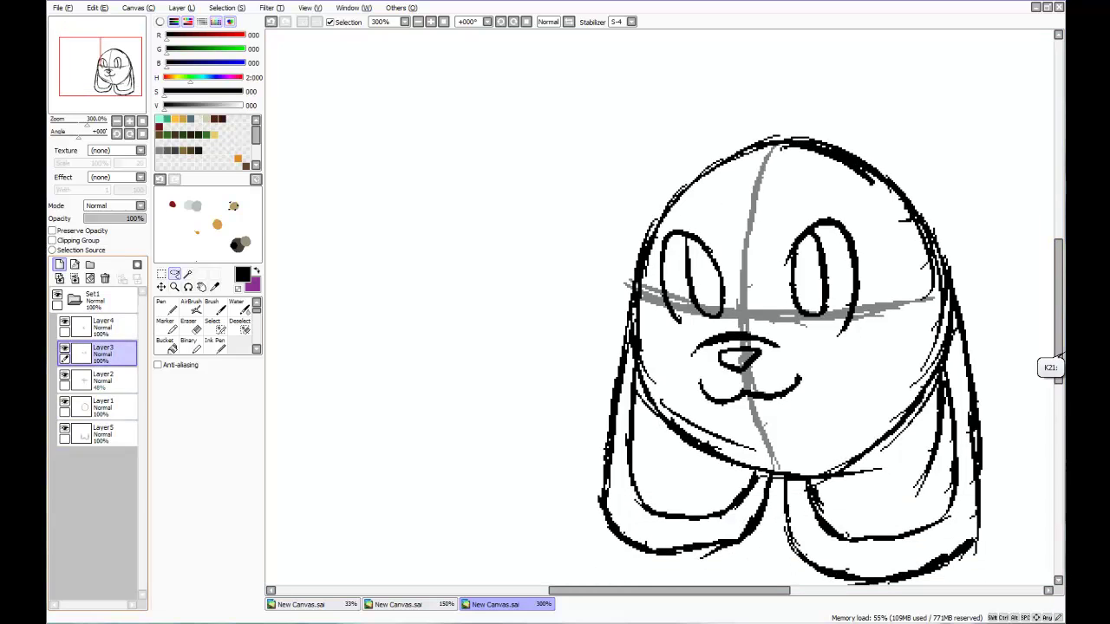
pyautogui.click(64, 374)
# - Draw arched closed-eye lines for both of the dog's eyes on the new layer with the Binary tool
pyautogui.click(188, 343)
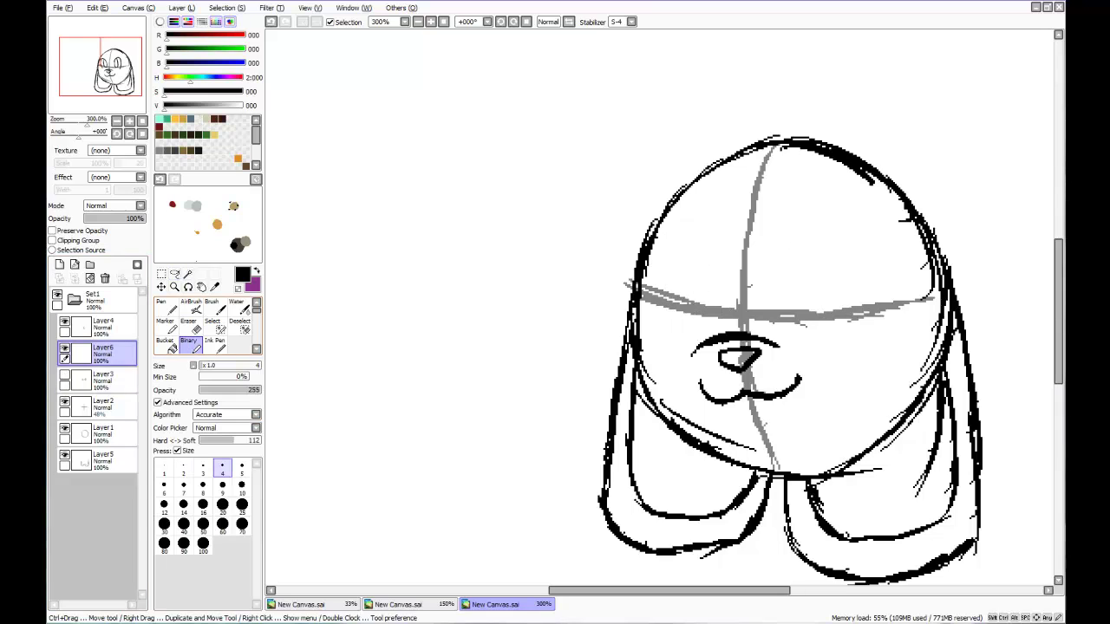
pyautogui.moveTo(760, 286)
pyautogui.mouseDown()
pyautogui.moveTo(768, 261)
pyautogui.moveTo(799, 243)
pyautogui.moveTo(834, 238)
pyautogui.moveTo(856, 255)
pyautogui.mouseUp()
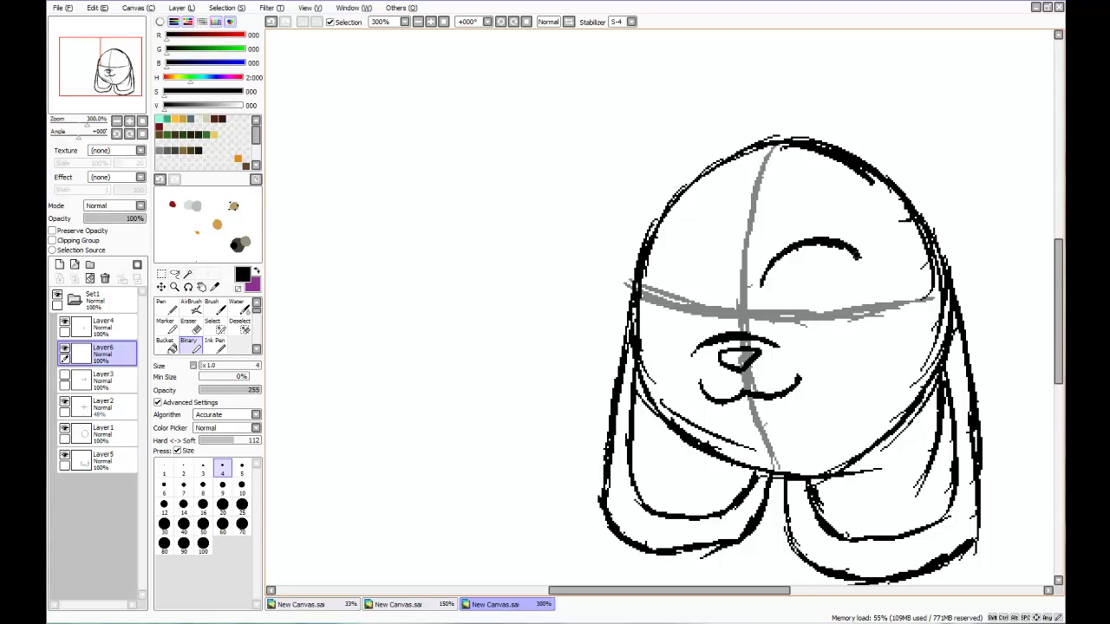
pyautogui.moveTo(728, 288)
pyautogui.mouseDown()
pyautogui.moveTo(711, 247)
pyautogui.moveTo(688, 238)
pyautogui.moveTo(711, 254)
pyautogui.mouseUp()
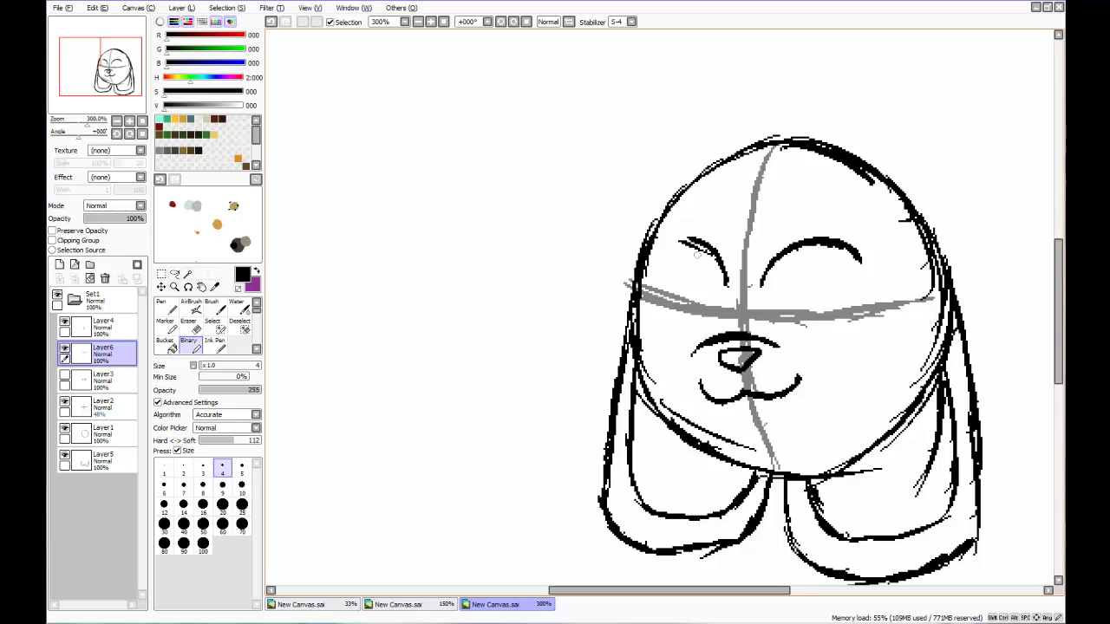
# - Undo the left eye's strokes and redraw that closed eye as a smaller arch nearer the face's edge
pyautogui.hotkey('ctrl', 'z')
pyautogui.hotkey('ctrl', 'z')
pyautogui.hotkey('ctrl', 'z')
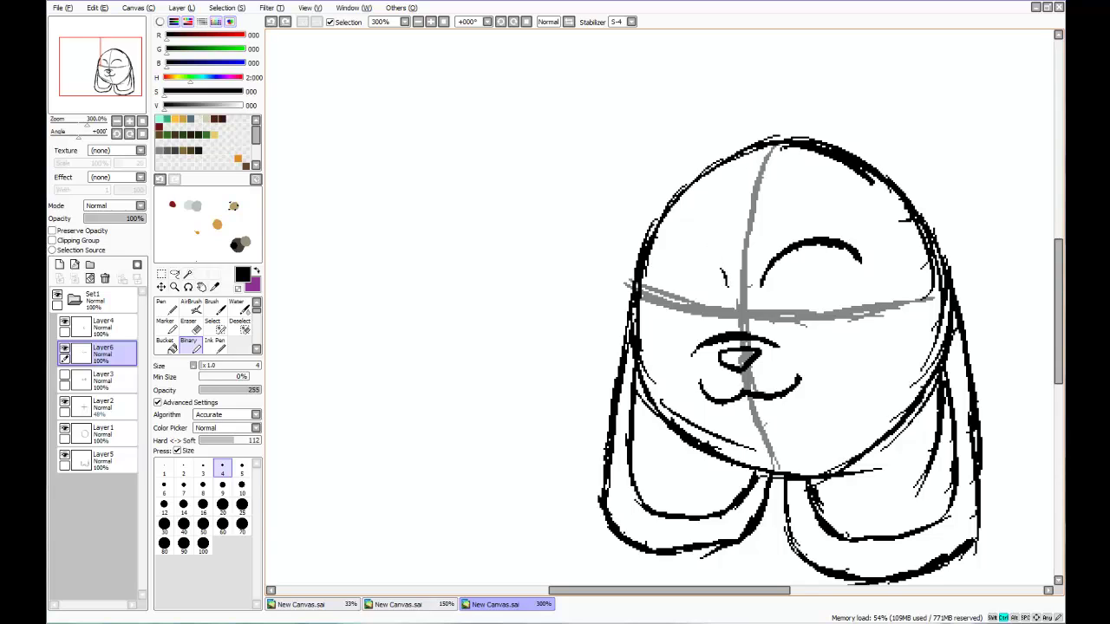
pyautogui.hotkey('ctrl', 'z')
pyautogui.moveTo(707, 286)
pyautogui.mouseDown()
pyautogui.moveTo(686, 258)
pyautogui.moveTo(661, 282)
pyautogui.mouseUp()
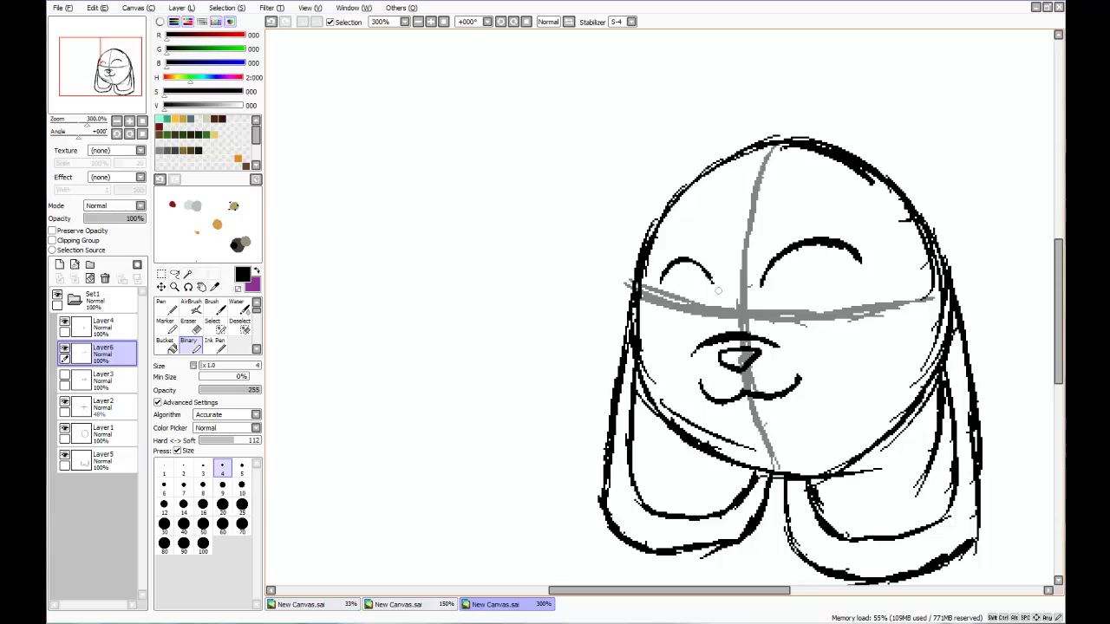
# - Lasso and delete the right closed eye, then redraw it as a slightly narrower arch with the Binary tool
pyautogui.press('a')
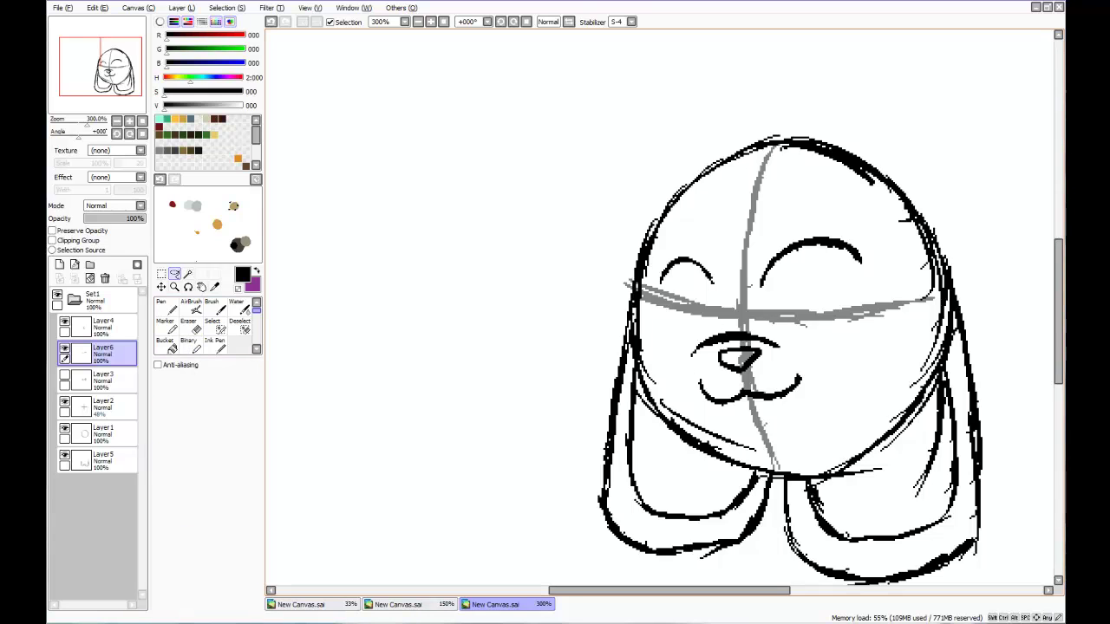
pyautogui.moveTo(781, 234)
pyautogui.mouseDown()
pyautogui.moveTo(740, 304)
pyautogui.moveTo(890, 276)
pyautogui.moveTo(867, 229)
pyautogui.moveTo(804, 201)
pyautogui.mouseUp()
pyautogui.press('Delete')
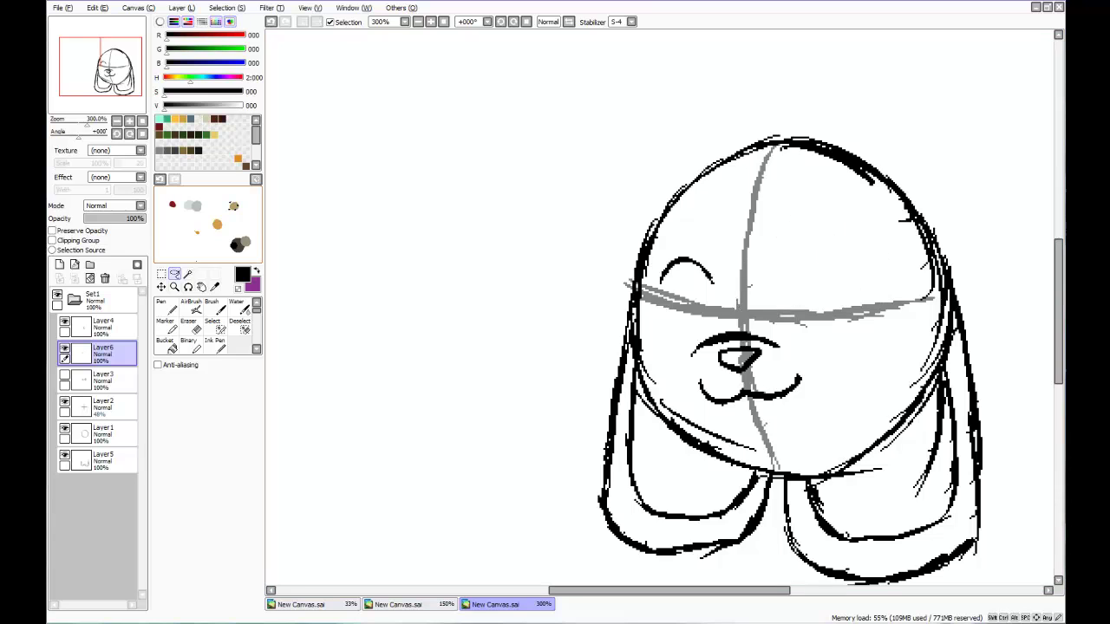
pyautogui.click(188, 342)
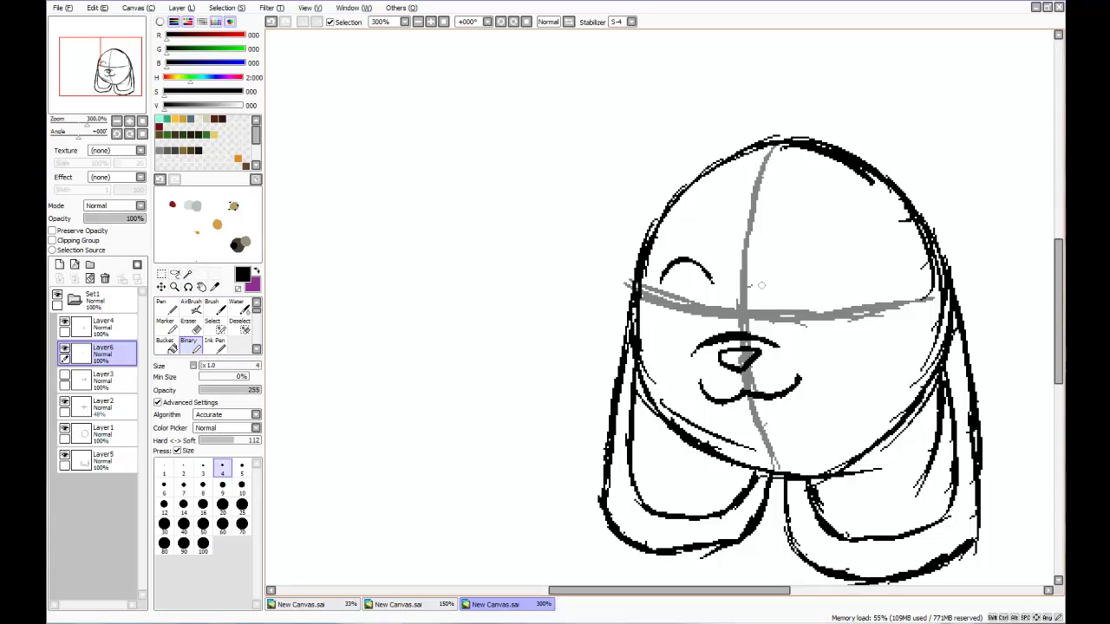
pyautogui.moveTo(762, 285)
pyautogui.mouseDown()
pyautogui.moveTo(813, 247)
pyautogui.moveTo(844, 260)
pyautogui.mouseUp()
# - Handwrite "Such" above the dog's head on its left side, with another word slanting beneath it
pyautogui.moveTo(487, 125)
pyautogui.mouseDown()
pyautogui.moveTo(477, 145)
pyautogui.moveTo(493, 177)
pyautogui.mouseUp()
pyautogui.moveTo(530, 128)
pyautogui.mouseDown()
pyautogui.moveTo(562, 144)
pyautogui.moveTo(605, 126)
pyautogui.mouseUp()
pyautogui.moveTo(591, 80)
pyautogui.mouseDown()
pyautogui.moveTo(612, 119)
pyautogui.moveTo(606, 104)
pyautogui.moveTo(641, 113)
pyautogui.mouseUp()
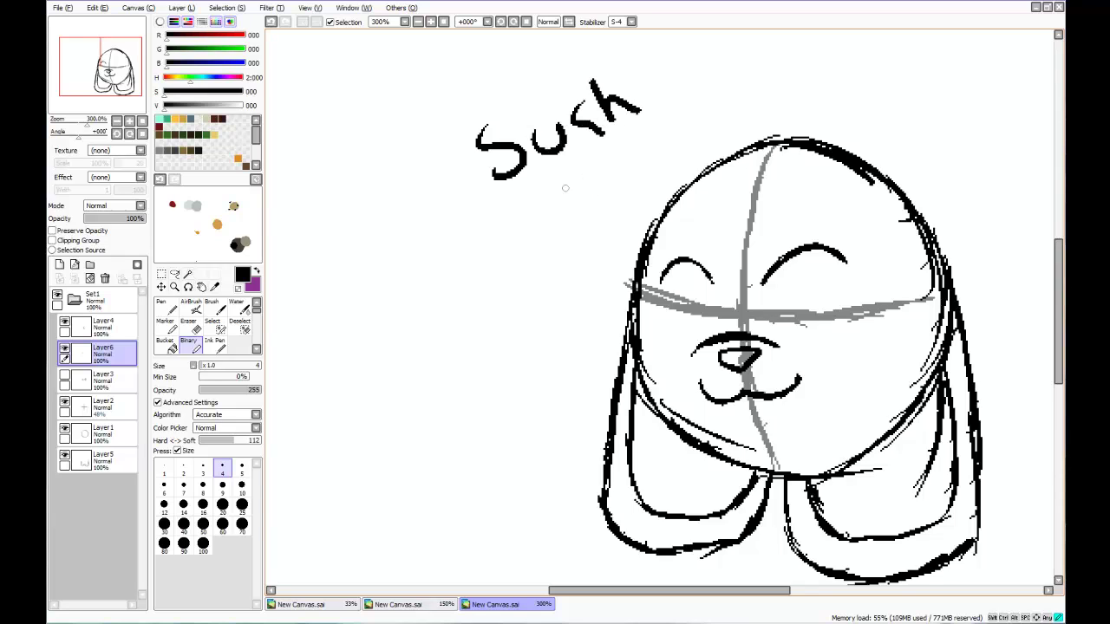
pyautogui.moveTo(565, 191)
pyautogui.mouseDown()
pyautogui.moveTo(593, 193)
pyautogui.moveTo(614, 172)
pyautogui.mouseUp()
pyautogui.moveTo(623, 153)
pyautogui.mouseDown()
pyautogui.moveTo(630, 148)
pyautogui.moveTo(626, 182)
pyautogui.mouseUp()
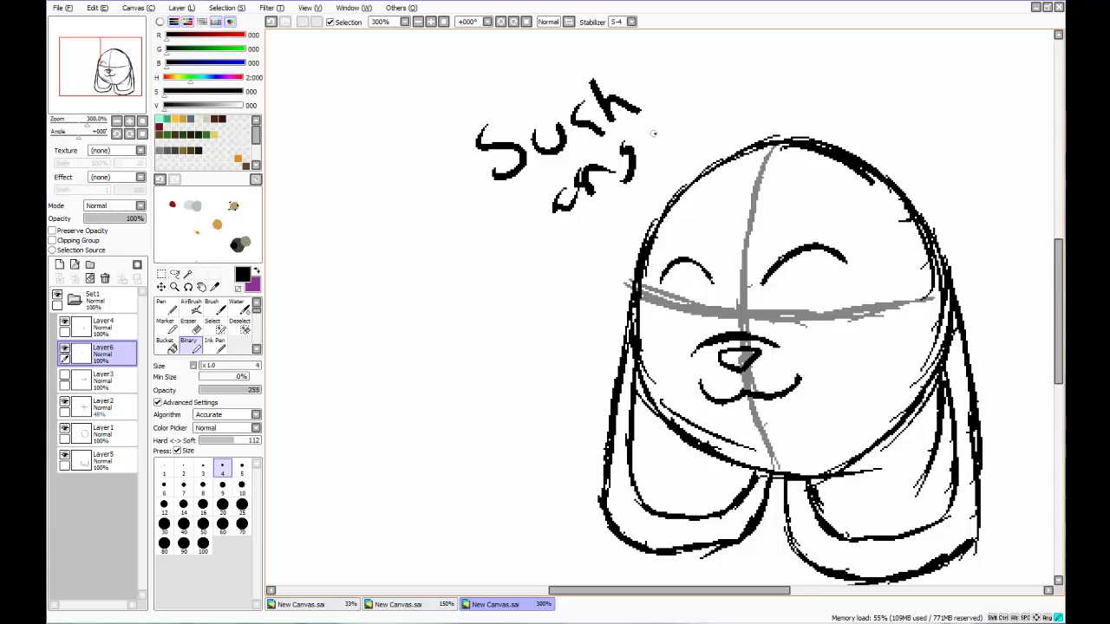
pyautogui.moveTo(667, 136)
pyautogui.mouseDown()
pyautogui.moveTo(654, 148)
pyautogui.moveTo(719, 101)
pyautogui.mouseUp()
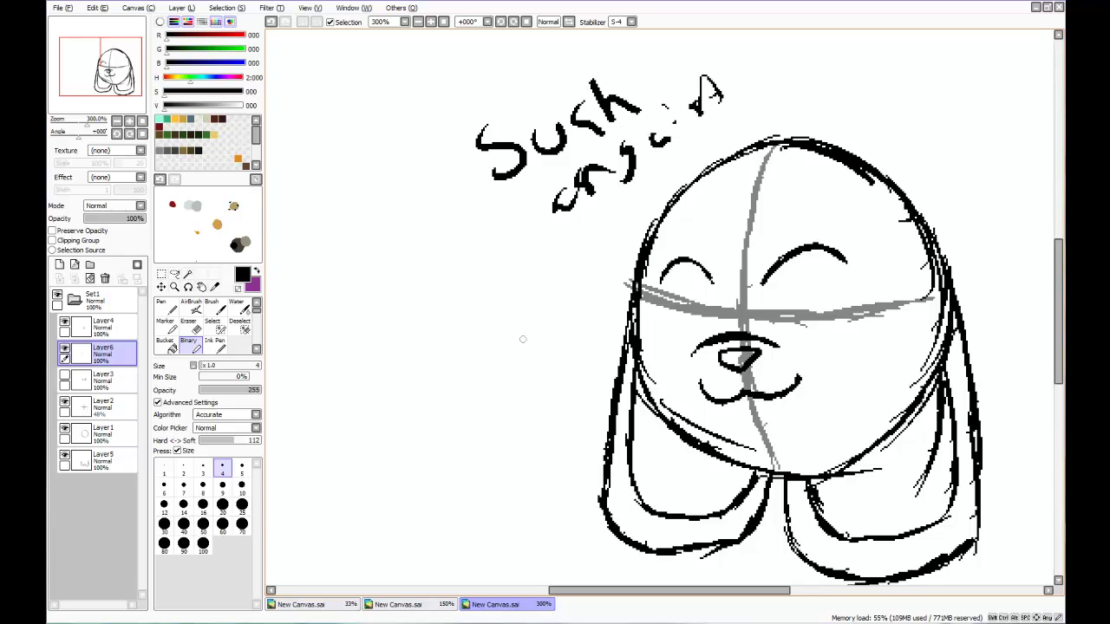
# - Handwrite "wow!" in the empty area beside the dog's left cheek
pyautogui.moveTo(460, 345)
pyautogui.mouseDown()
pyautogui.moveTo(479, 379)
pyautogui.moveTo(511, 340)
pyautogui.mouseUp()
pyautogui.moveTo(530, 323); pyautogui.dragTo(524, 343)
pyautogui.moveTo(541, 300)
pyautogui.mouseDown()
pyautogui.moveTo(564, 299)
pyautogui.moveTo(559, 315)
pyautogui.mouseUp()
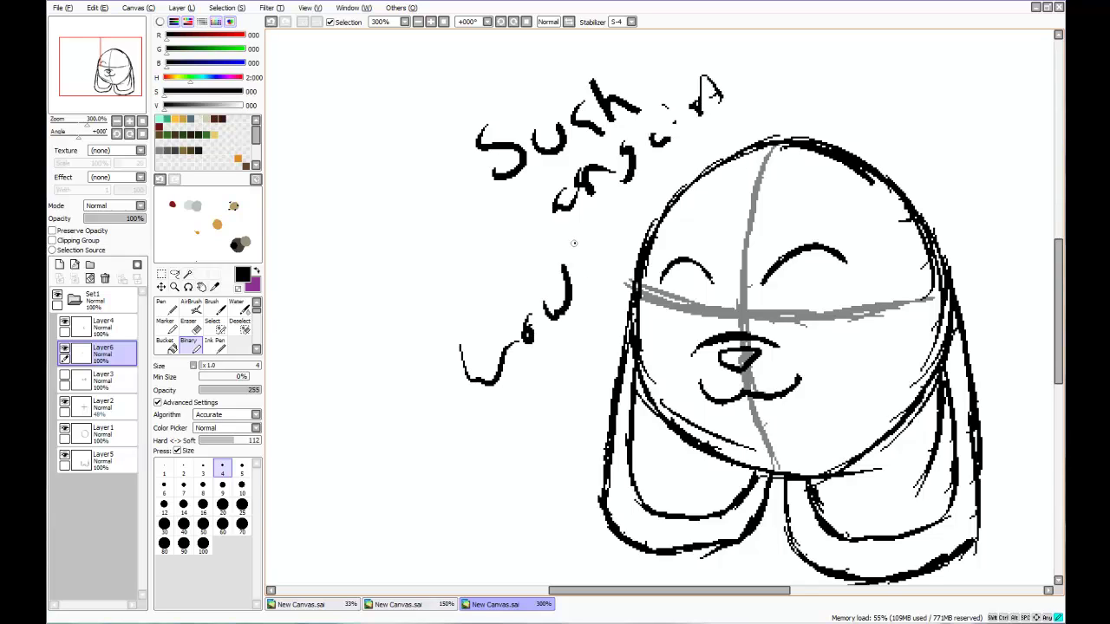
pyautogui.moveTo(574, 245); pyautogui.dragTo(593, 279)
pyautogui.click(597, 309)
# - Handwrite "very" across the right edge of the dog's face, with a second word below it
pyautogui.moveTo(879, 282)
pyautogui.mouseDown()
pyautogui.moveTo(899, 261)
pyautogui.moveTo(929, 288)
pyautogui.mouseUp()
pyautogui.moveTo(941, 283); pyautogui.dragTo(962, 253)
pyautogui.moveTo(955, 245)
pyautogui.mouseDown()
pyautogui.moveTo(979, 222)
pyautogui.moveTo(976, 265)
pyautogui.mouseUp()
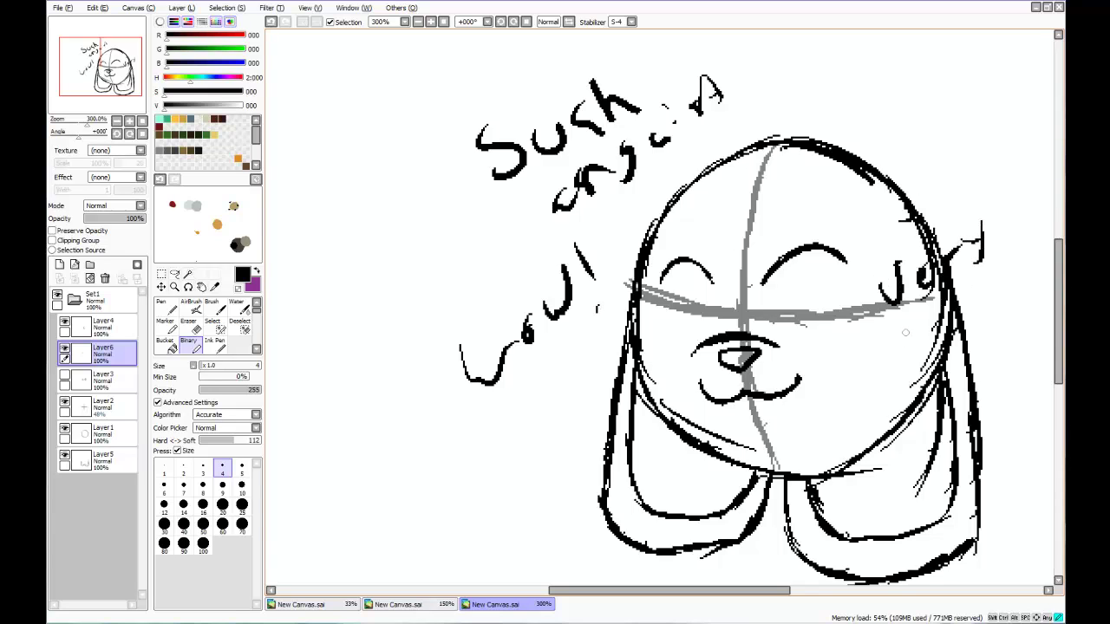
pyautogui.moveTo(905, 322); pyautogui.dragTo(912, 347)
pyautogui.moveTo(964, 322)
pyautogui.mouseDown()
pyautogui.moveTo(984, 293)
pyautogui.moveTo(998, 300)
pyautogui.mouseUp()
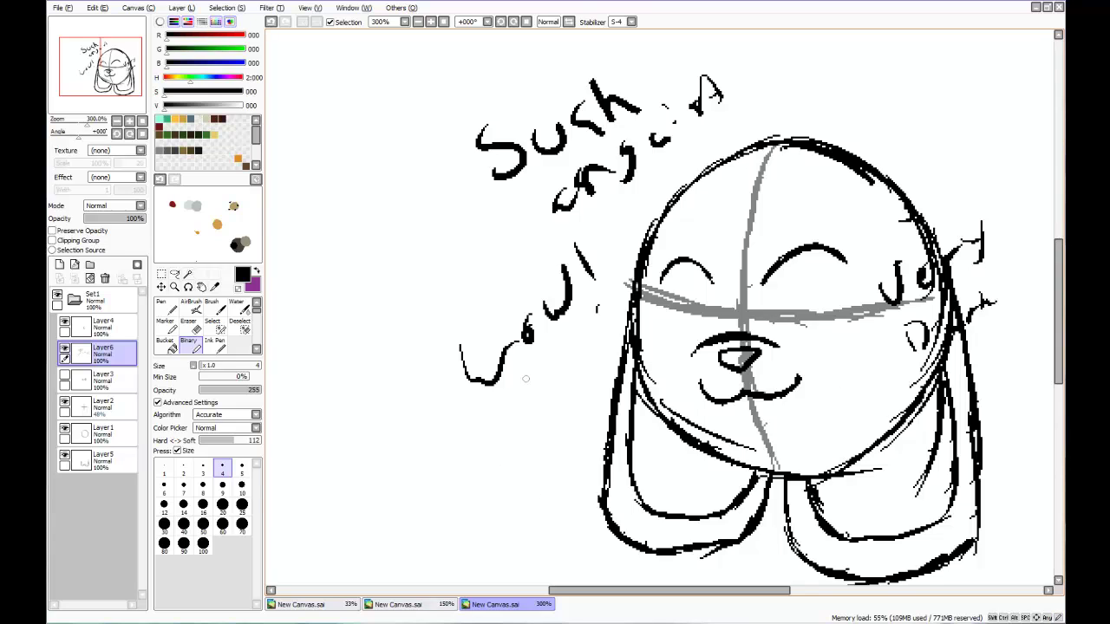
# - Clear the closed-eye lines and all the handwriting from the active layer
pyautogui.click(89, 278)
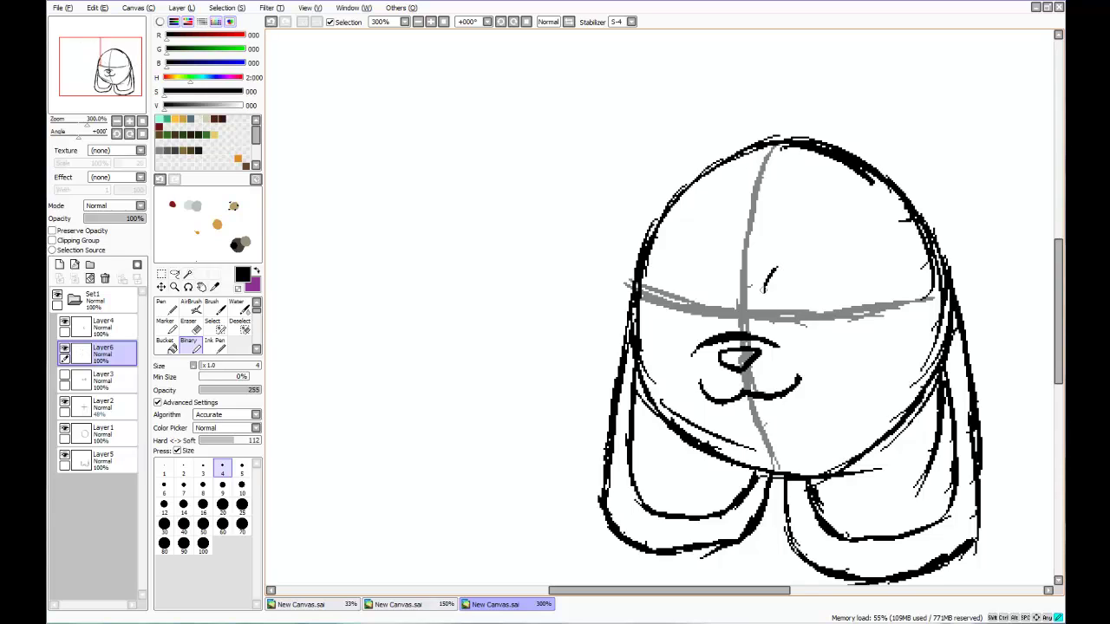
pyautogui.moveTo(766, 288)
pyautogui.mouseDown()
pyautogui.moveTo(785, 260)
pyautogui.moveTo(810, 255)
pyautogui.moveTo(841, 262)
pyautogui.moveTo(858, 282)
pyautogui.mouseUp()
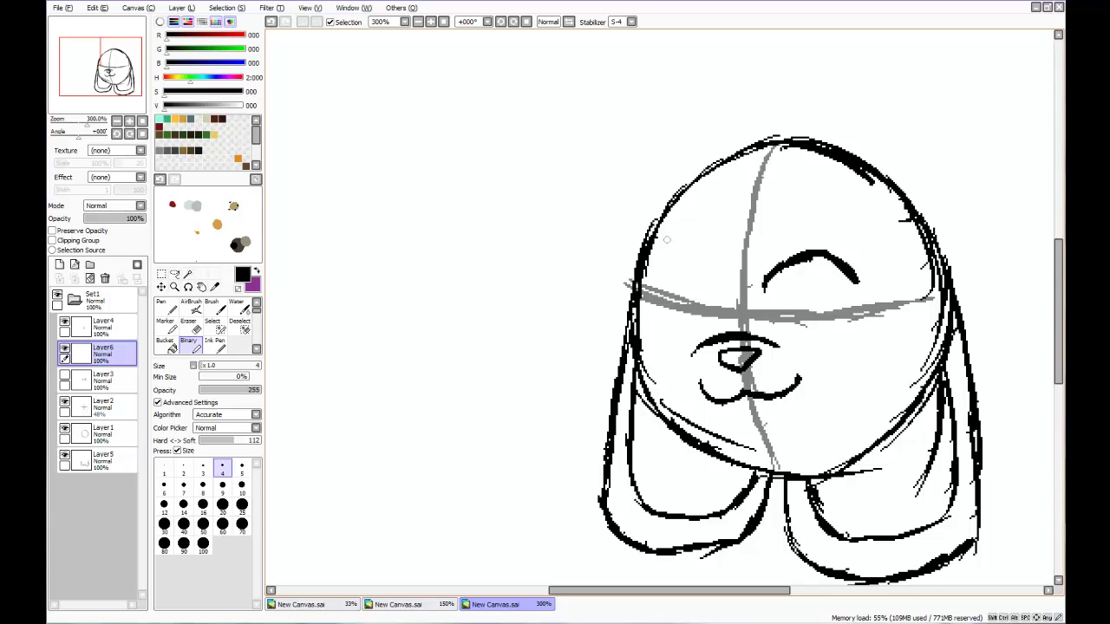
pyautogui.moveTo(719, 292)
pyautogui.mouseDown()
pyautogui.moveTo(690, 257)
pyautogui.moveTo(661, 259)
pyautogui.mouseUp()
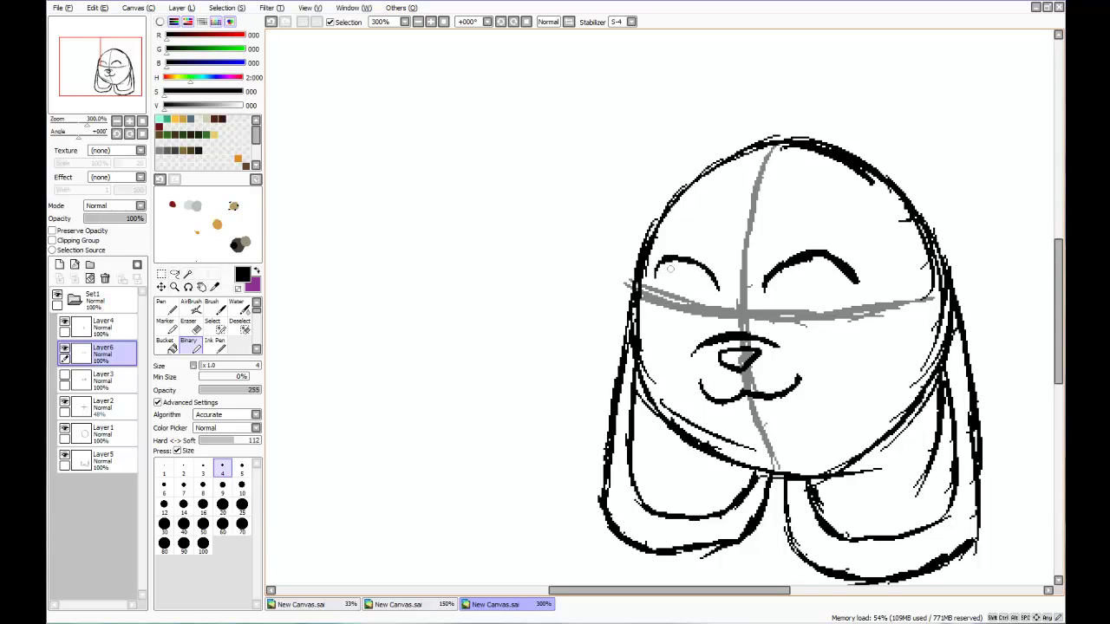
pyautogui.click(174, 273)
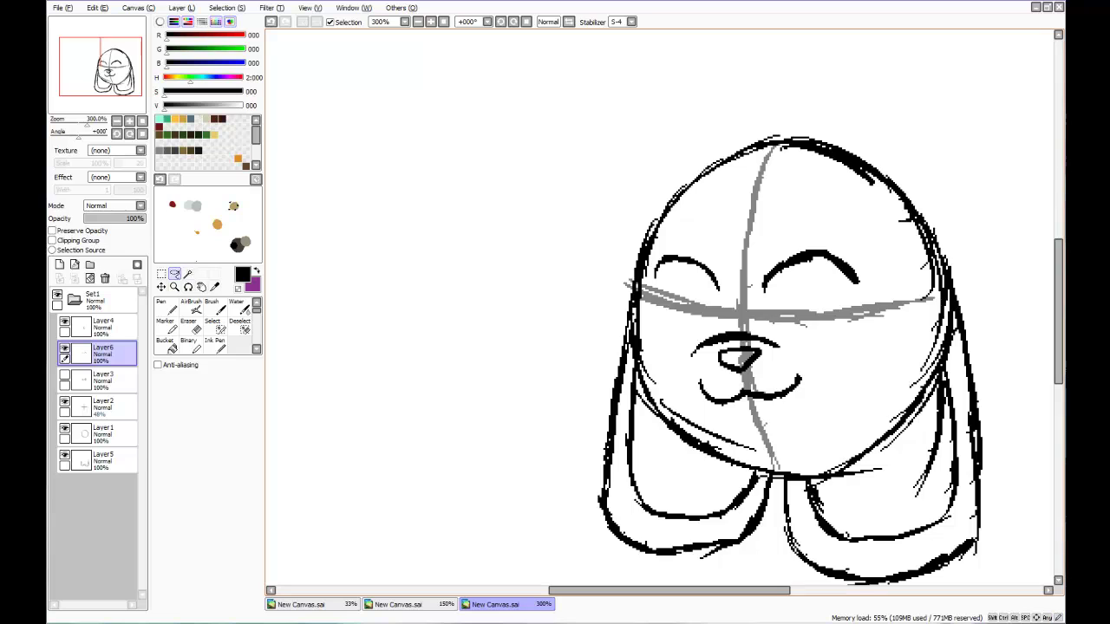
pyautogui.moveTo(678, 242)
pyautogui.mouseDown()
pyautogui.moveTo(633, 260)
pyautogui.moveTo(705, 305)
pyautogui.mouseUp()
pyautogui.moveTo(839, 314)
pyautogui.mouseDown()
pyautogui.moveTo(777, 228)
pyautogui.moveTo(678, 241)
pyautogui.mouseUp()
pyautogui.hotkey('ctrl', 'x')
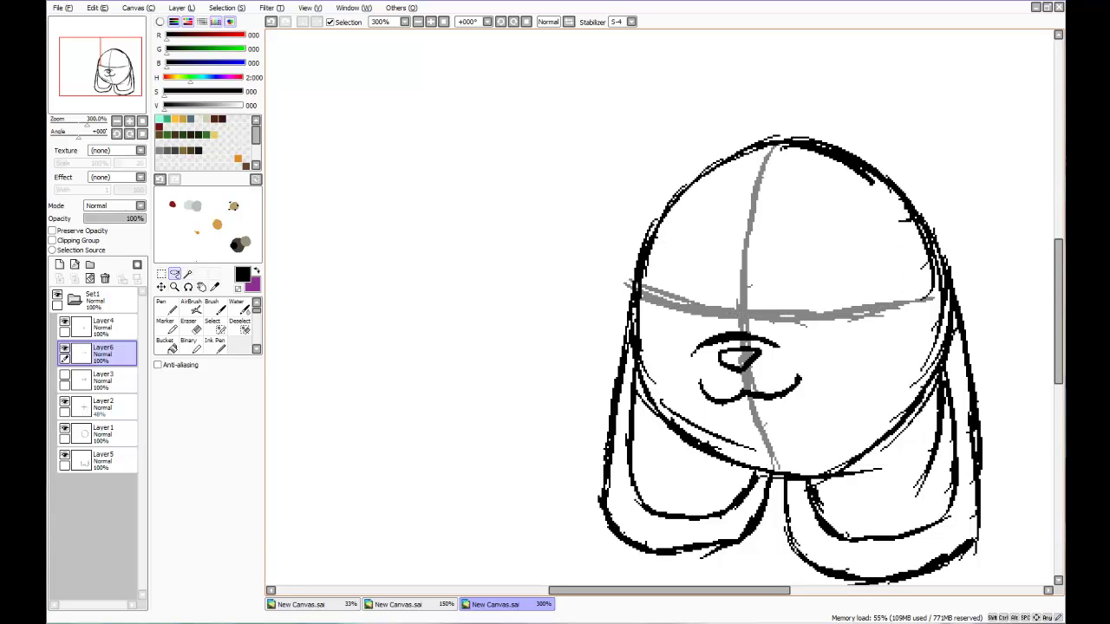
# - Draw two arched closed eyes with the Binary pen, just above the horizontal guideline on either side of the vertical one
pyautogui.click(188, 344)
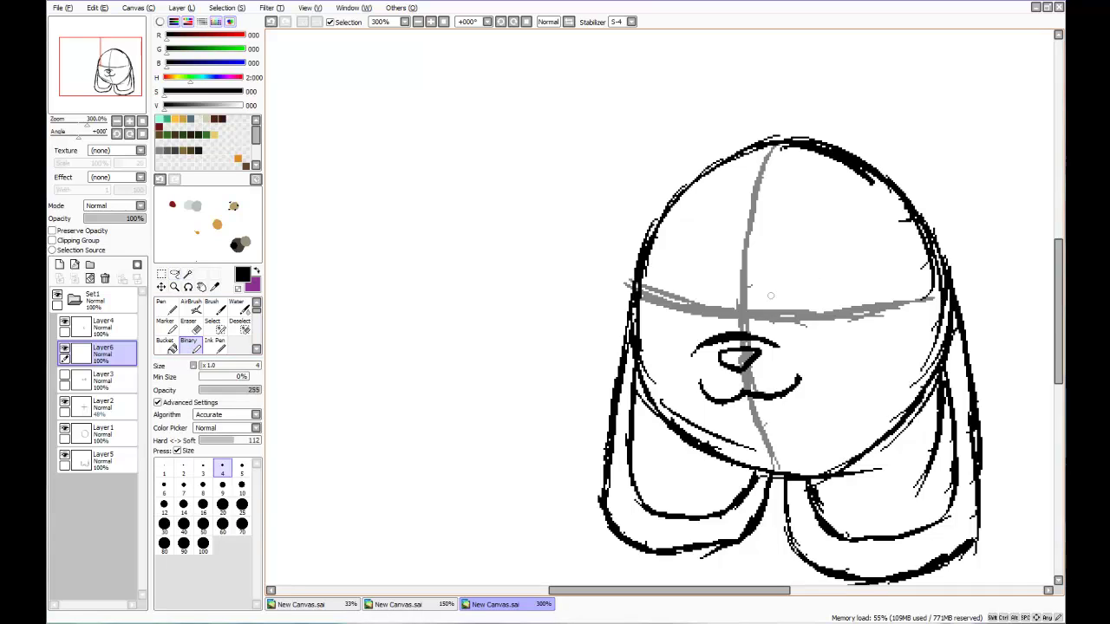
pyautogui.moveTo(770, 296)
pyautogui.mouseDown()
pyautogui.moveTo(808, 265)
pyautogui.moveTo(834, 269)
pyautogui.moveTo(851, 288)
pyautogui.mouseUp()
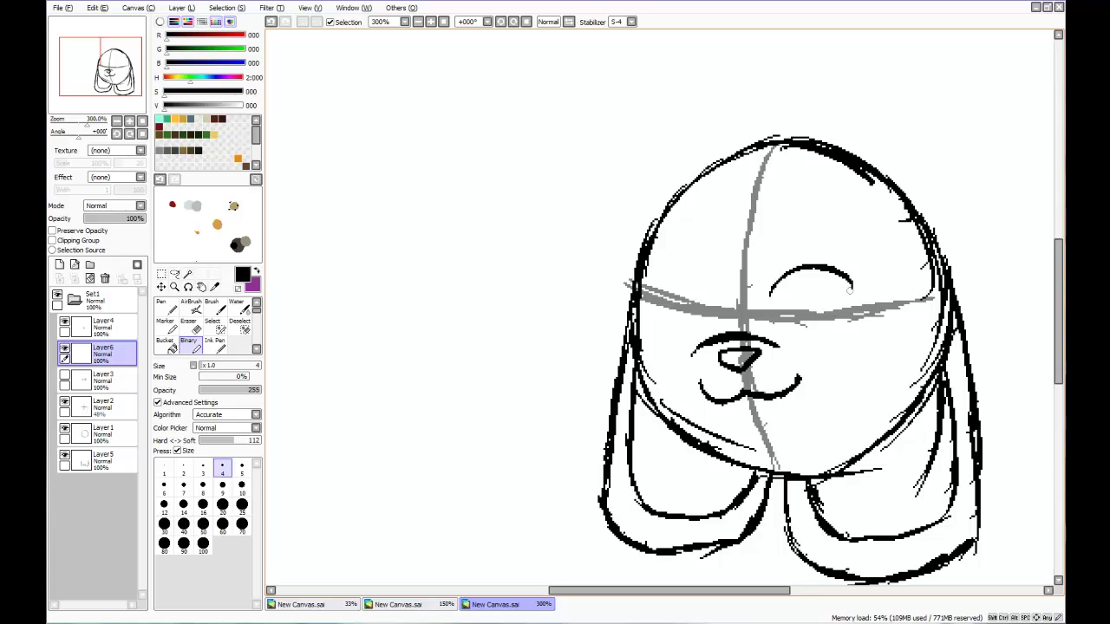
pyautogui.moveTo(718, 296)
pyautogui.mouseDown()
pyautogui.moveTo(668, 270)
pyautogui.moveTo(647, 284)
pyautogui.mouseUp()
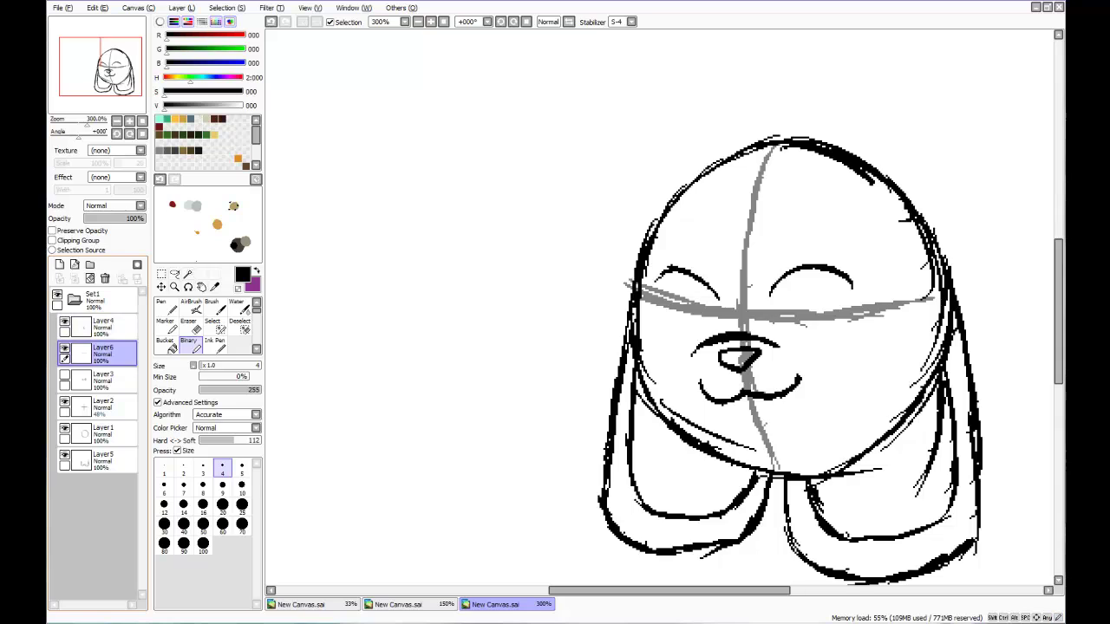
# - Lasso the smile beneath the nose on Layer4 and delete it
pyautogui.click(99, 328)
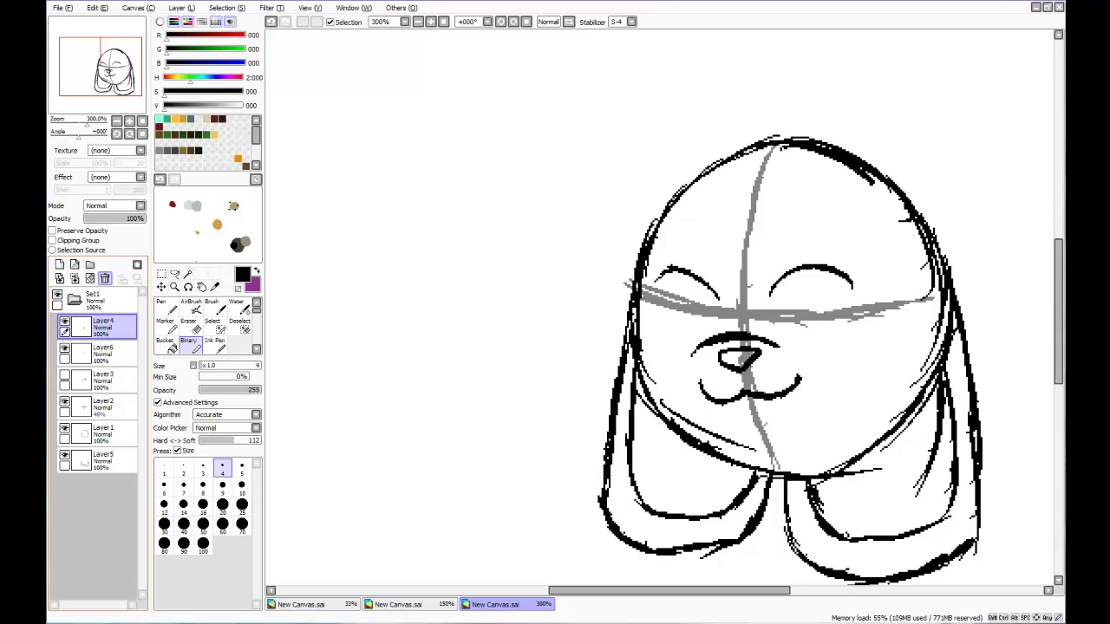
pyautogui.click(174, 274)
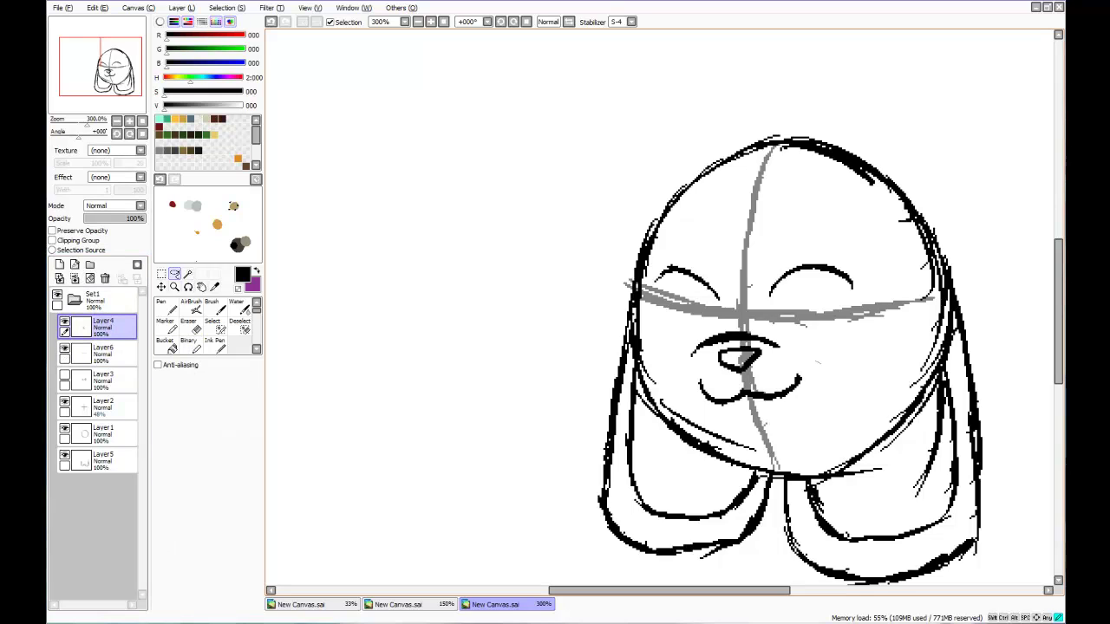
pyautogui.moveTo(818, 363); pyautogui.dragTo(733, 373)
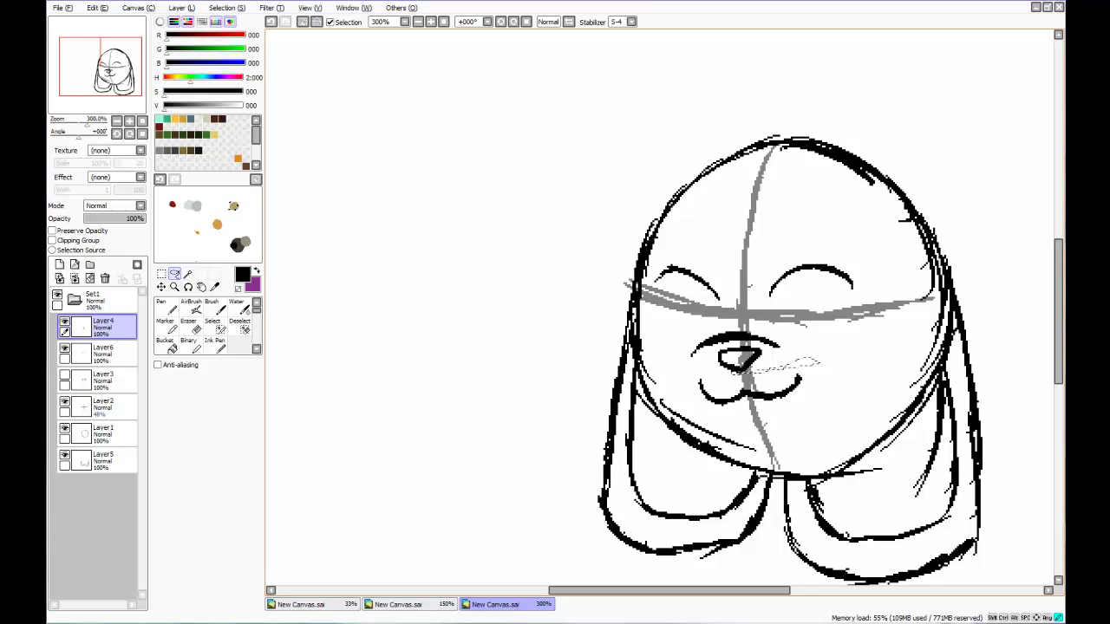
pyautogui.moveTo(816, 400); pyautogui.dragTo(788, 364)
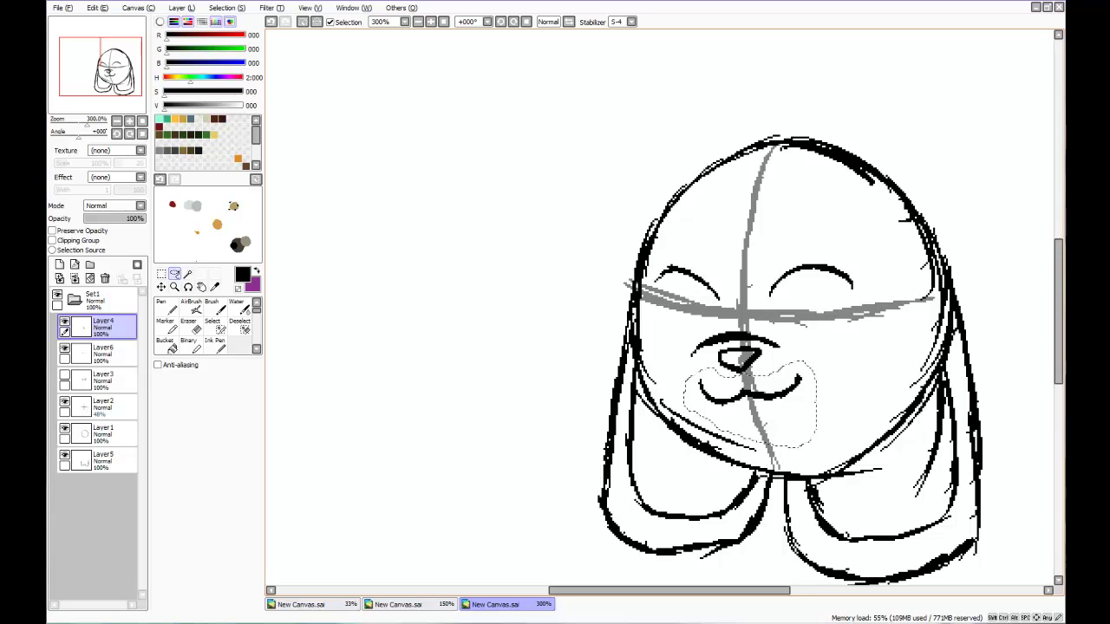
pyautogui.press('Delete')
pyautogui.hotkey('ctrl', 'd')
# - Draw a wide-open laughing mouth below the nose with the Binary pen, including the curved upper lip and the lower jaw
pyautogui.click(189, 343)
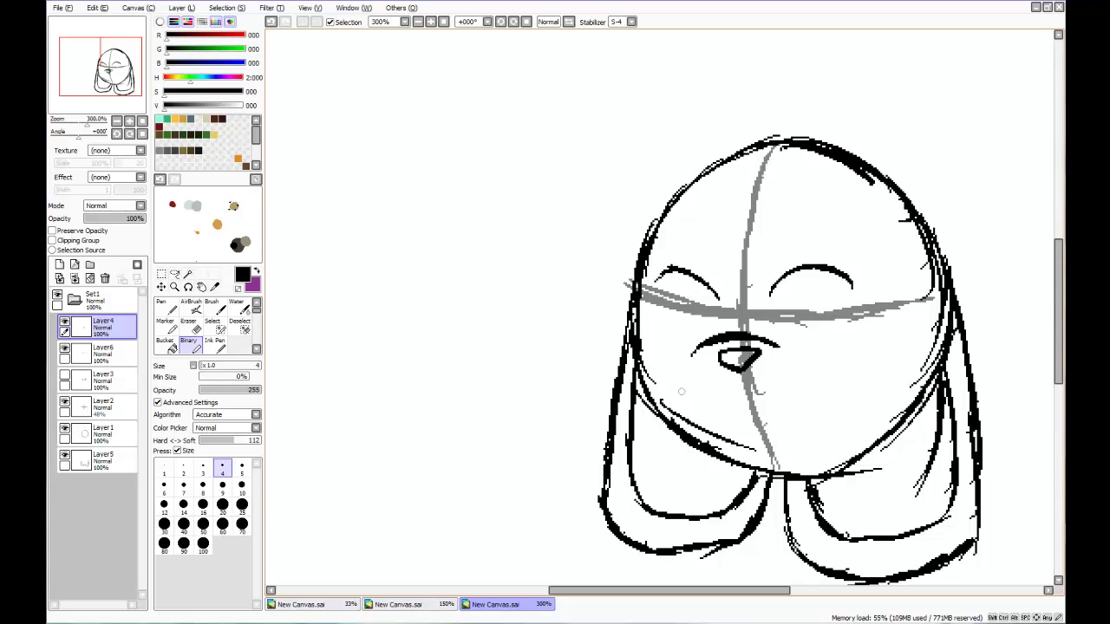
pyautogui.moveTo(683, 386)
pyautogui.mouseDown()
pyautogui.moveTo(689, 407)
pyautogui.moveTo(682, 396)
pyautogui.mouseUp()
pyautogui.hotkey('ctrl', 'z')
pyautogui.moveTo(741, 389)
pyautogui.mouseDown()
pyautogui.moveTo(787, 392)
pyautogui.moveTo(808, 364)
pyautogui.mouseUp()
pyautogui.moveTo(737, 392); pyautogui.dragTo(702, 384)
pyautogui.moveTo(704, 385)
pyautogui.mouseDown()
pyautogui.moveTo(735, 444)
pyautogui.moveTo(784, 461)
pyautogui.moveTo(802, 446)
pyautogui.mouseUp()
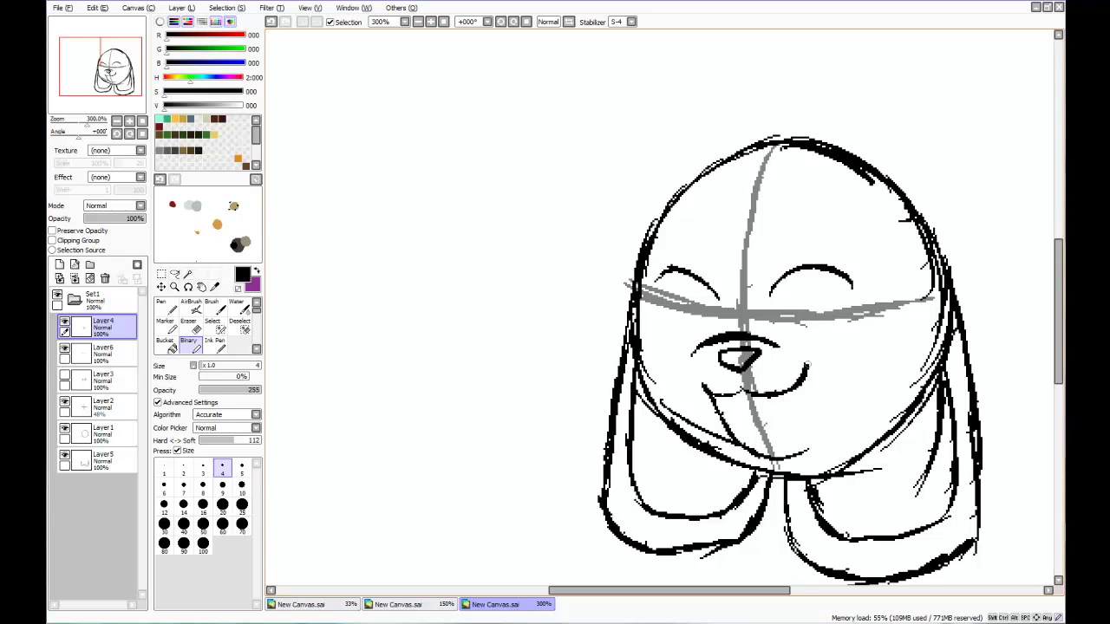
pyautogui.moveTo(804, 358); pyautogui.dragTo(812, 438)
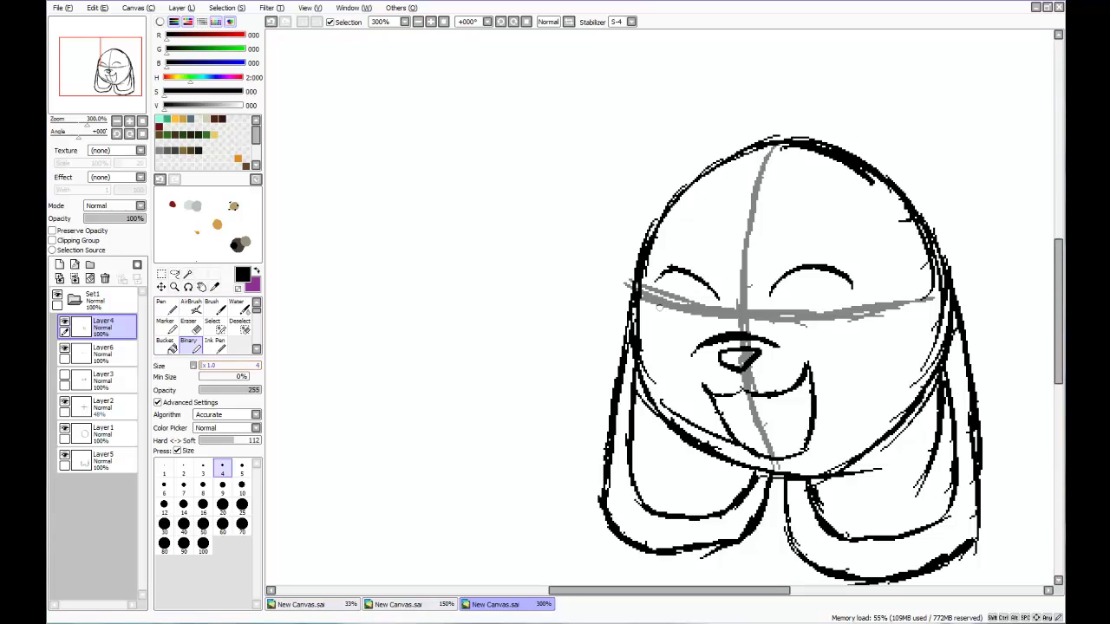
pyautogui.moveTo(736, 385); pyautogui.dragTo(746, 393)
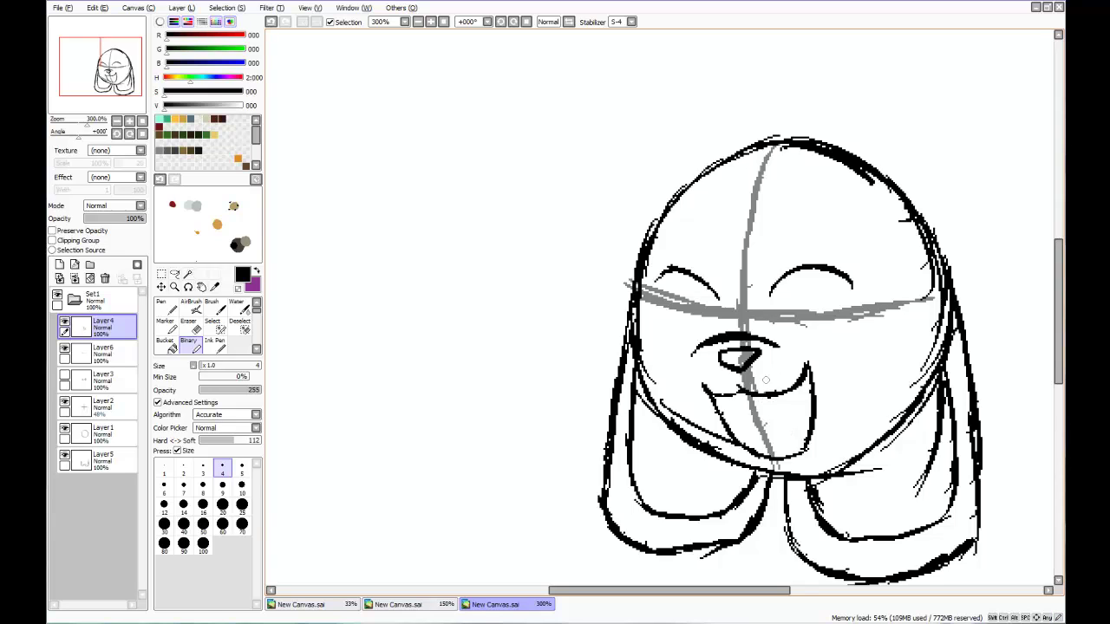
# - Move the nose and mouth layer up and slightly left, and reposition the closed eyes on Layer6 slightly lower with the right one further out
pyautogui.click(161, 286)
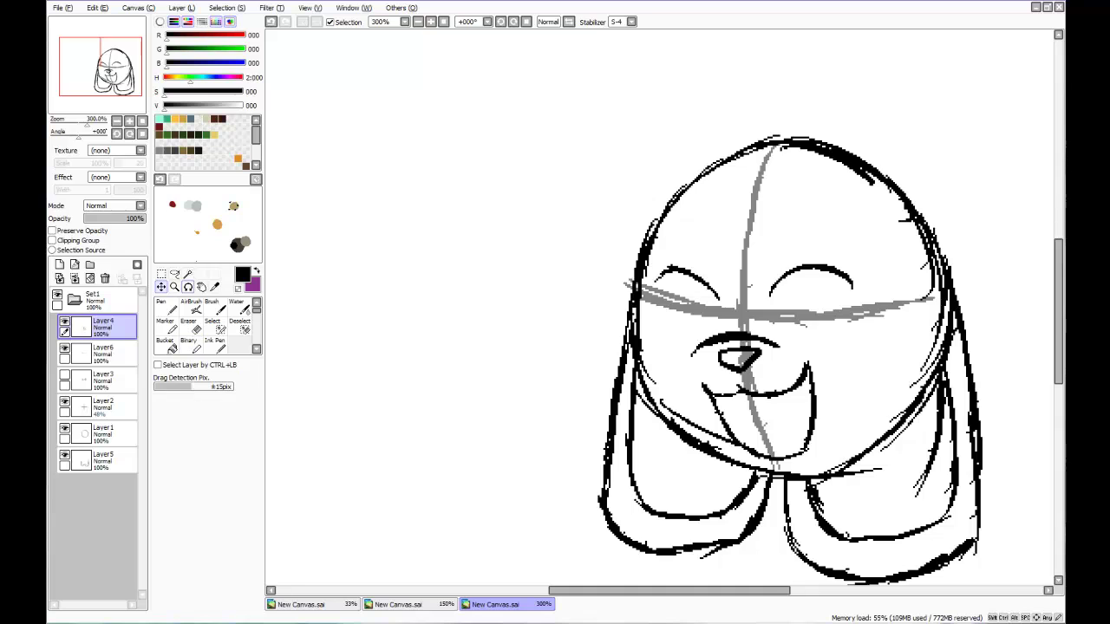
pyautogui.moveTo(755, 390)
pyautogui.mouseDown()
pyautogui.moveTo(763, 383)
pyautogui.moveTo(732, 371)
pyautogui.mouseUp()
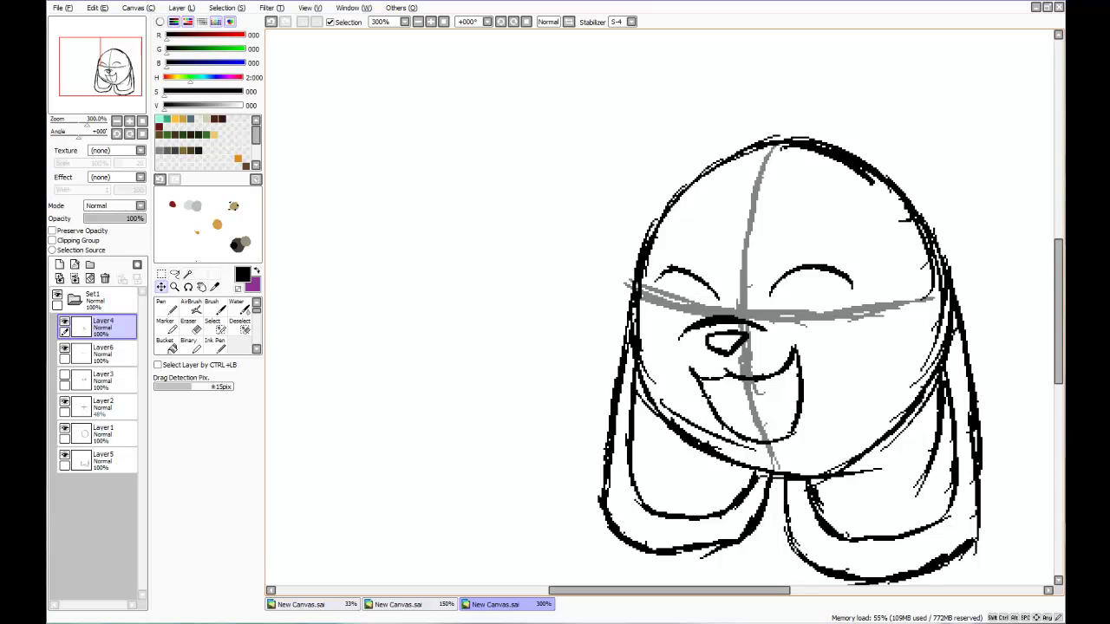
pyautogui.click(102, 351)
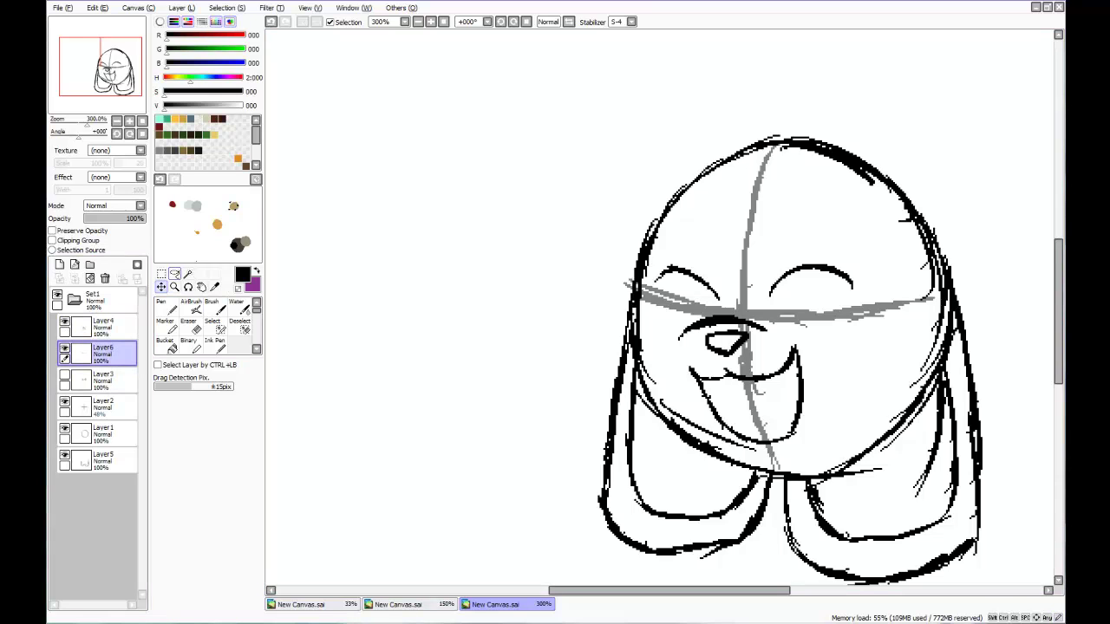
pyautogui.click(174, 274)
pyautogui.moveTo(815, 234)
pyautogui.mouseDown()
pyautogui.moveTo(759, 260)
pyautogui.moveTo(828, 328)
pyautogui.moveTo(815, 233)
pyautogui.mouseUp()
pyautogui.moveTo(815, 281); pyautogui.dragTo(833, 292)
pyautogui.moveTo(733, 281)
pyautogui.mouseDown()
pyautogui.moveTo(660, 257)
pyautogui.moveTo(652, 289)
pyautogui.moveTo(706, 307)
pyautogui.moveTo(735, 284)
pyautogui.moveTo(677, 285)
pyautogui.moveTo(694, 286)
pyautogui.mouseUp()
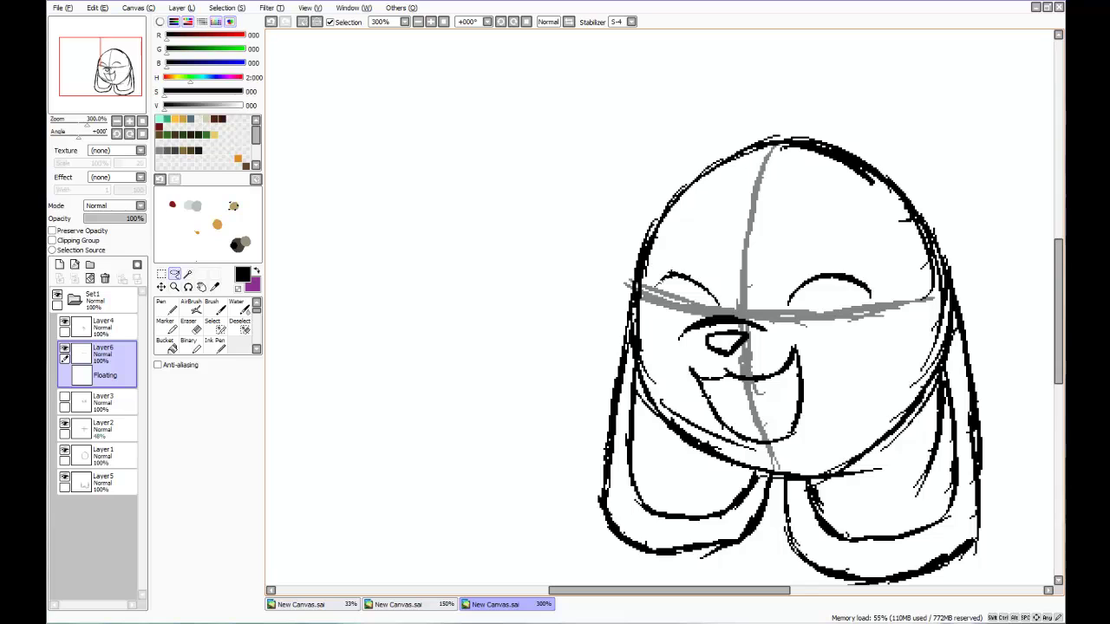
pyautogui.hotkey('ctrl', 'd')
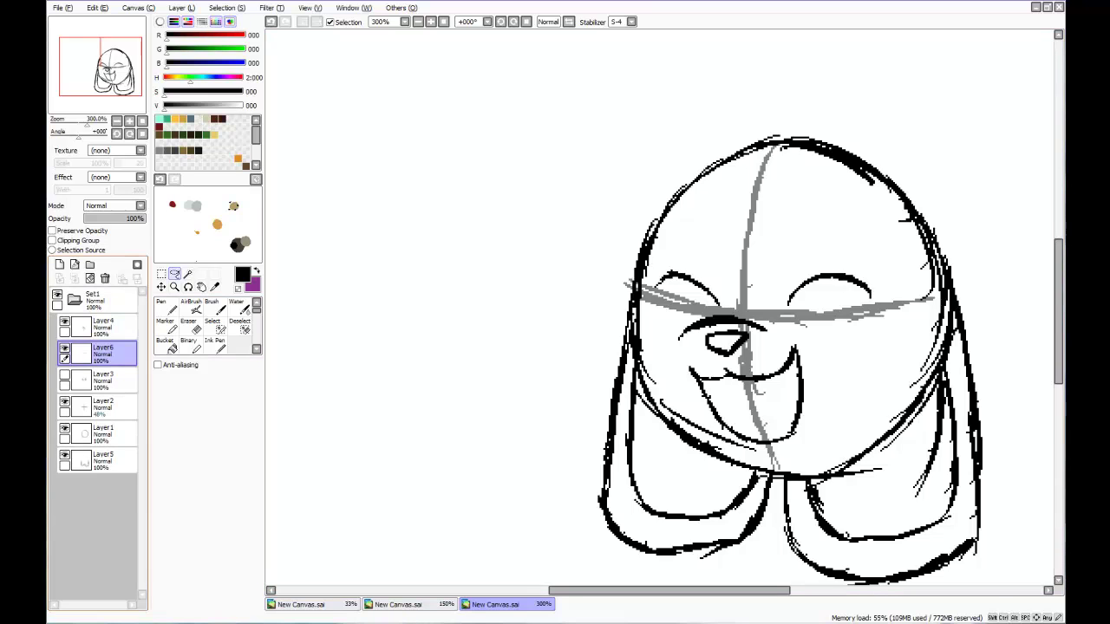
# - Lasso the nose and mouth on Layer4 and shift them slightly right along the face
pyautogui.click(106, 327)
pyautogui.moveTo(701, 314); pyautogui.dragTo(743, 314)
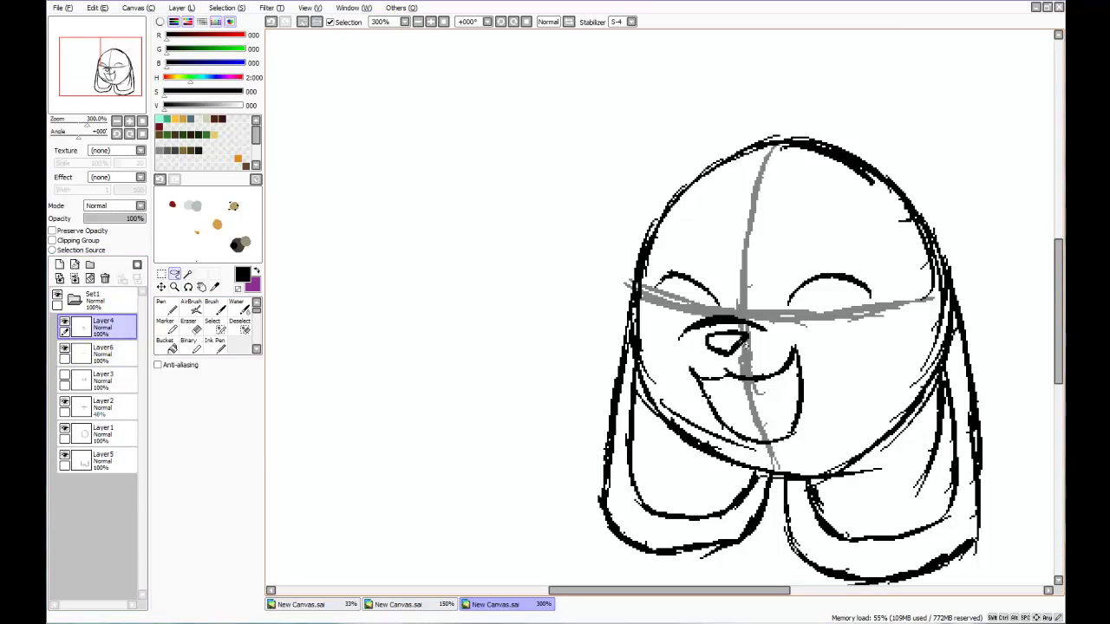
pyautogui.moveTo(675, 360)
pyautogui.mouseDown()
pyautogui.moveTo(705, 430)
pyautogui.moveTo(800, 456)
pyautogui.moveTo(831, 372)
pyautogui.moveTo(780, 315)
pyautogui.mouseUp()
pyautogui.moveTo(752, 382); pyautogui.dragTo(762, 380)
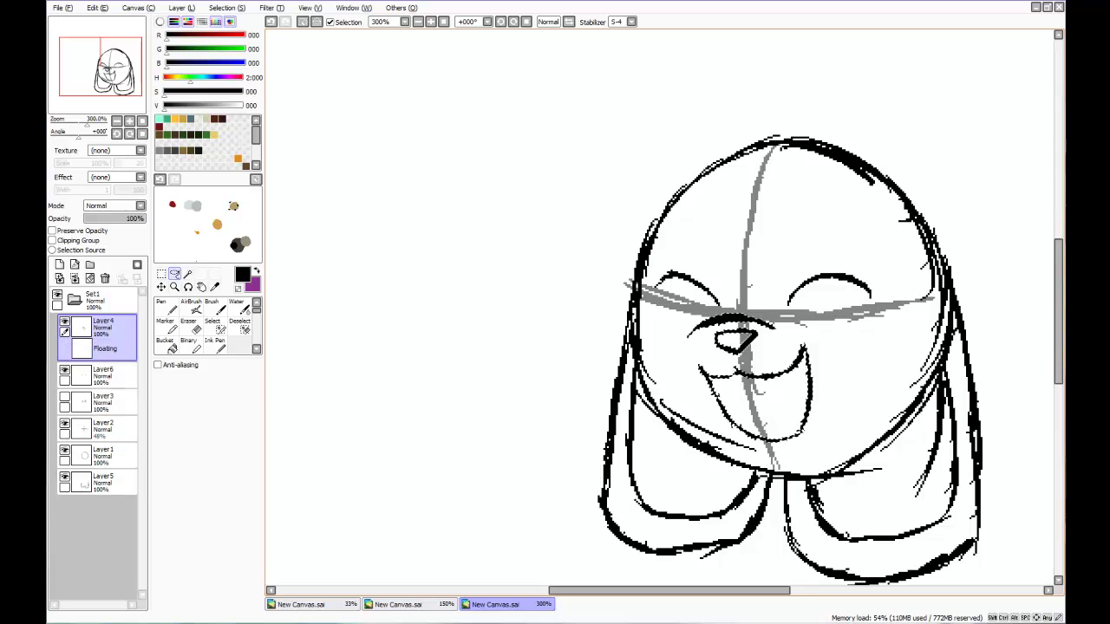
pyautogui.moveTo(670, 590); pyautogui.dragTo(765, 591)
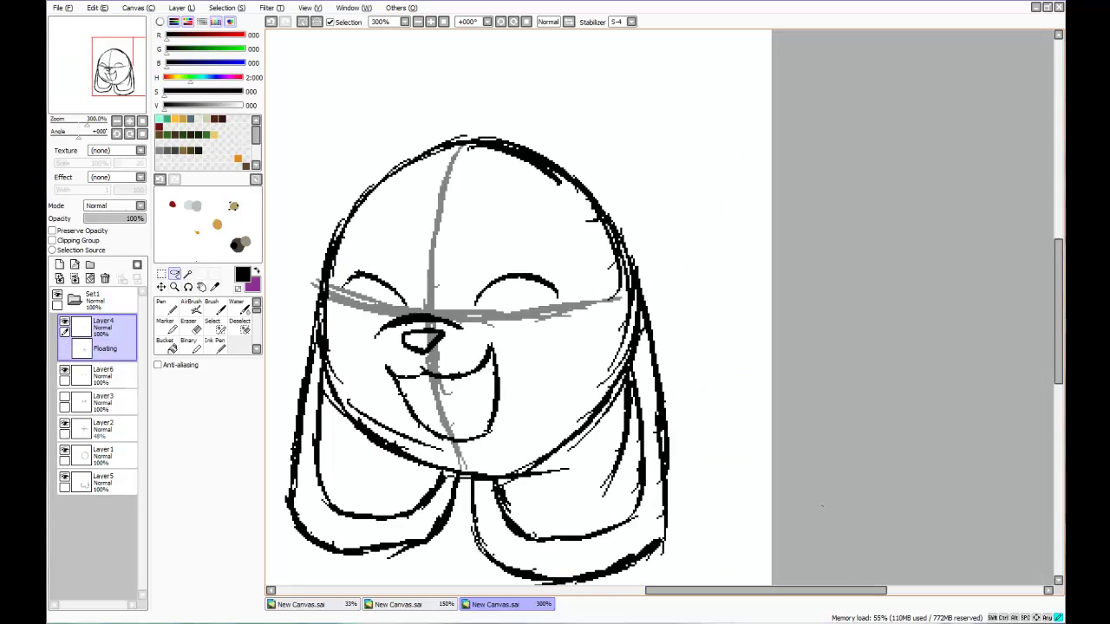
pyautogui.moveTo(822, 506)
pyautogui.mouseDown()
pyautogui.moveTo(793, 589)
pyautogui.moveTo(758, 591)
pyautogui.mouseUp()
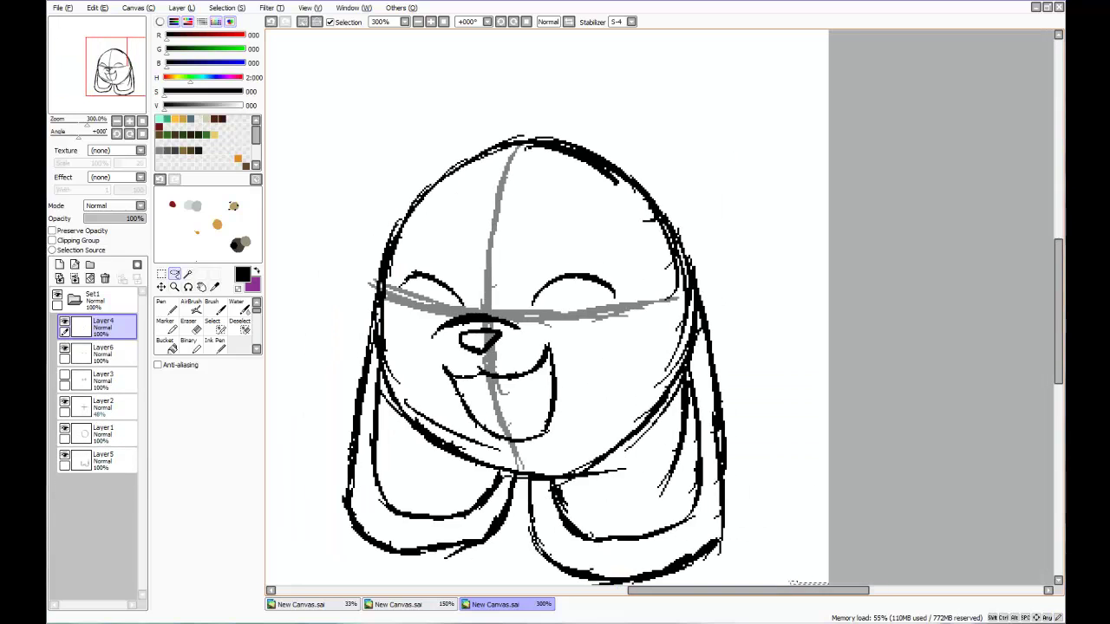
pyautogui.click(835, 471)
pyautogui.moveTo(841, 590); pyautogui.dragTo(777, 590)
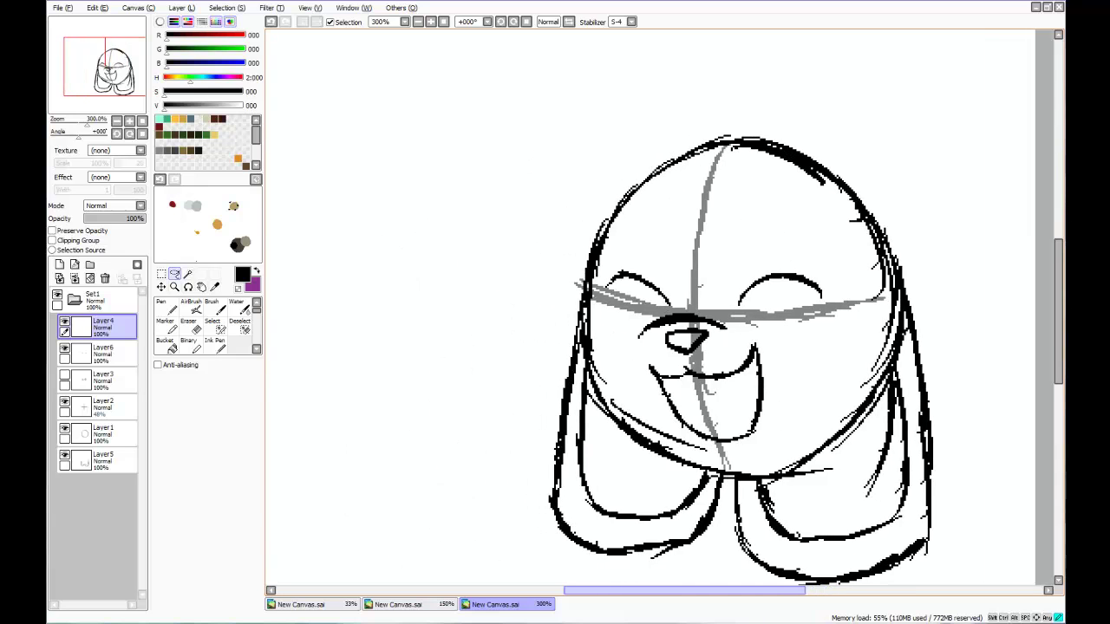
pyautogui.moveTo(684, 590); pyautogui.dragTo(674, 591)
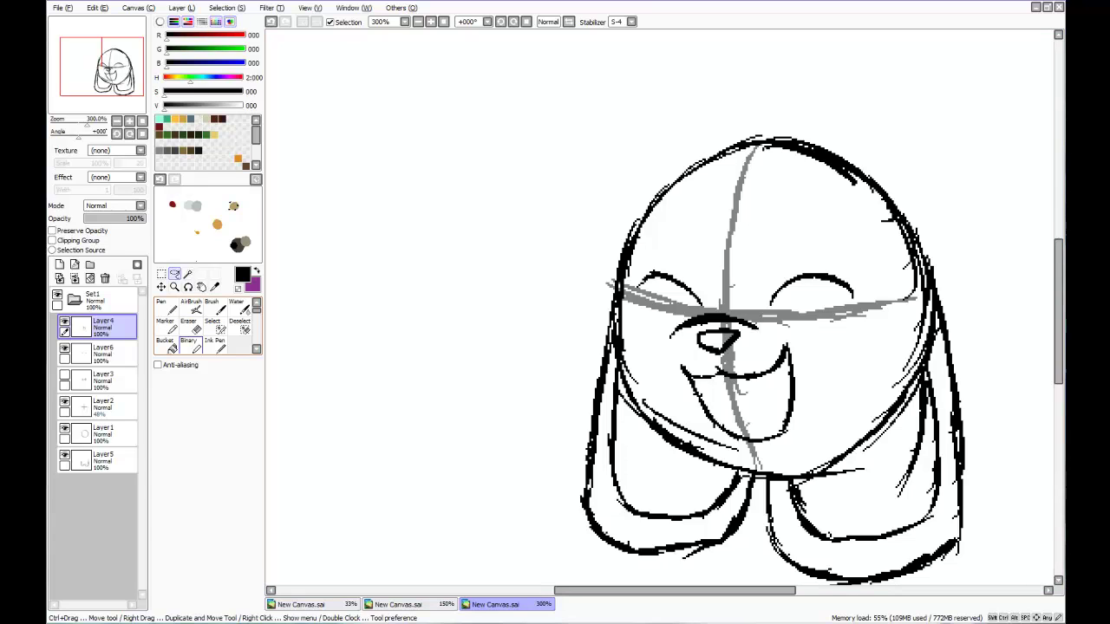
# - Add a new layer and doodle a small dog with a round head, floppy ears and a body marked 3 in the blank area
pyautogui.click(188, 343)
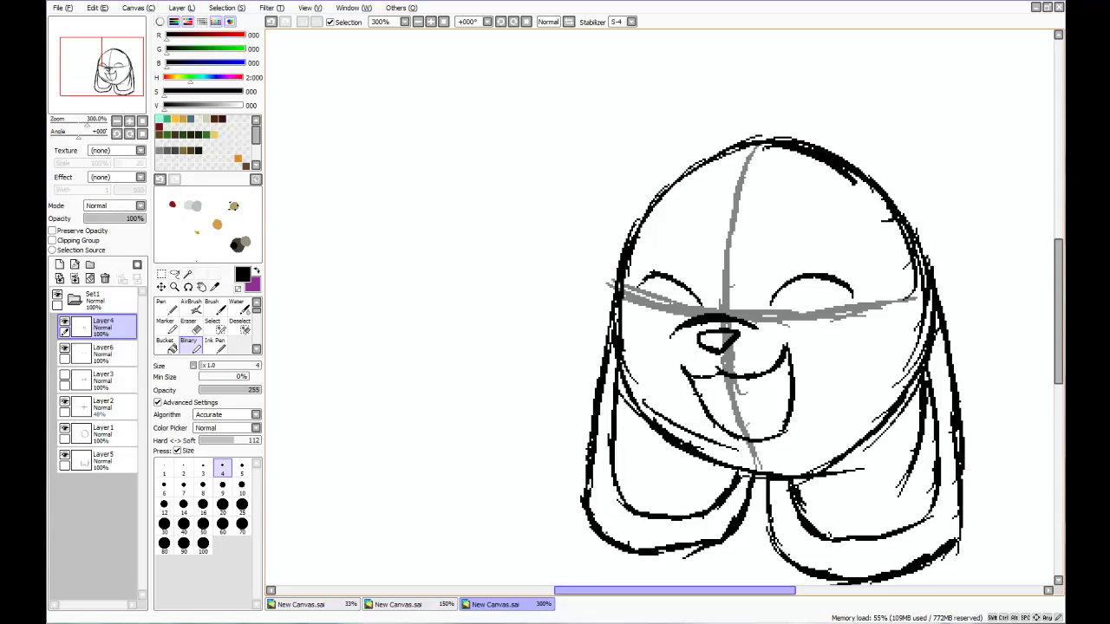
pyautogui.moveTo(697, 591); pyautogui.dragTo(639, 590)
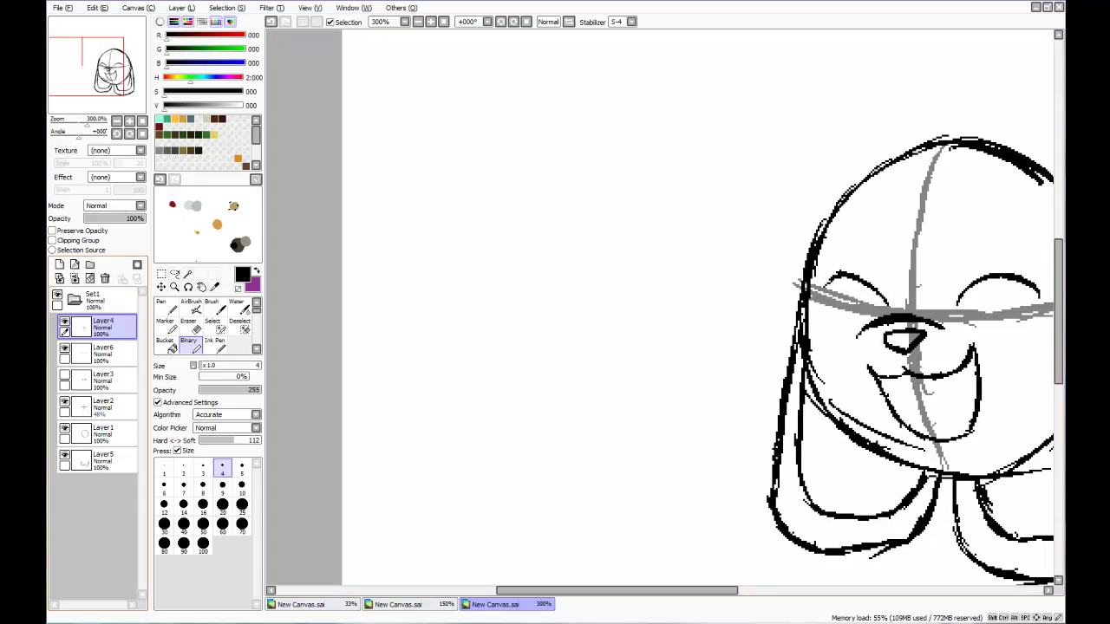
pyautogui.click(59, 264)
pyautogui.moveTo(481, 132)
pyautogui.mouseDown()
pyautogui.moveTo(449, 183)
pyautogui.moveTo(471, 213)
pyautogui.moveTo(541, 189)
pyautogui.moveTo(510, 134)
pyautogui.moveTo(473, 130)
pyautogui.mouseUp()
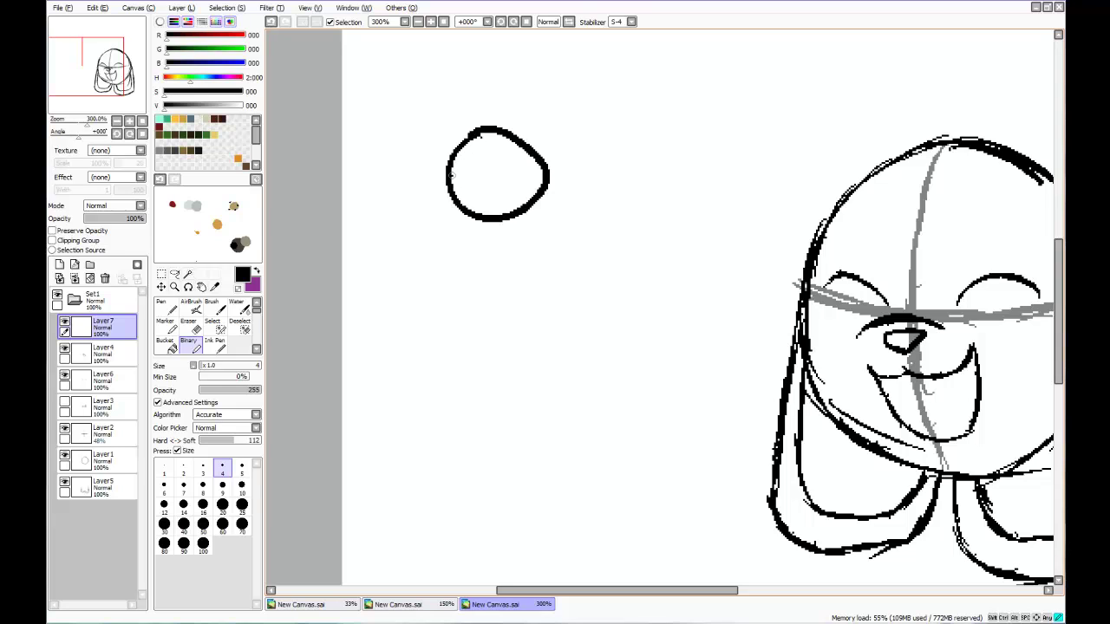
pyautogui.moveTo(448, 170)
pyautogui.mouseDown()
pyautogui.moveTo(437, 221)
pyautogui.moveTo(461, 270)
pyautogui.moveTo(488, 221)
pyautogui.mouseUp()
pyautogui.moveTo(543, 161)
pyautogui.mouseDown()
pyautogui.moveTo(562, 222)
pyautogui.moveTo(518, 213)
pyautogui.moveTo(460, 317)
pyautogui.moveTo(530, 290)
pyautogui.moveTo(511, 218)
pyautogui.mouseUp()
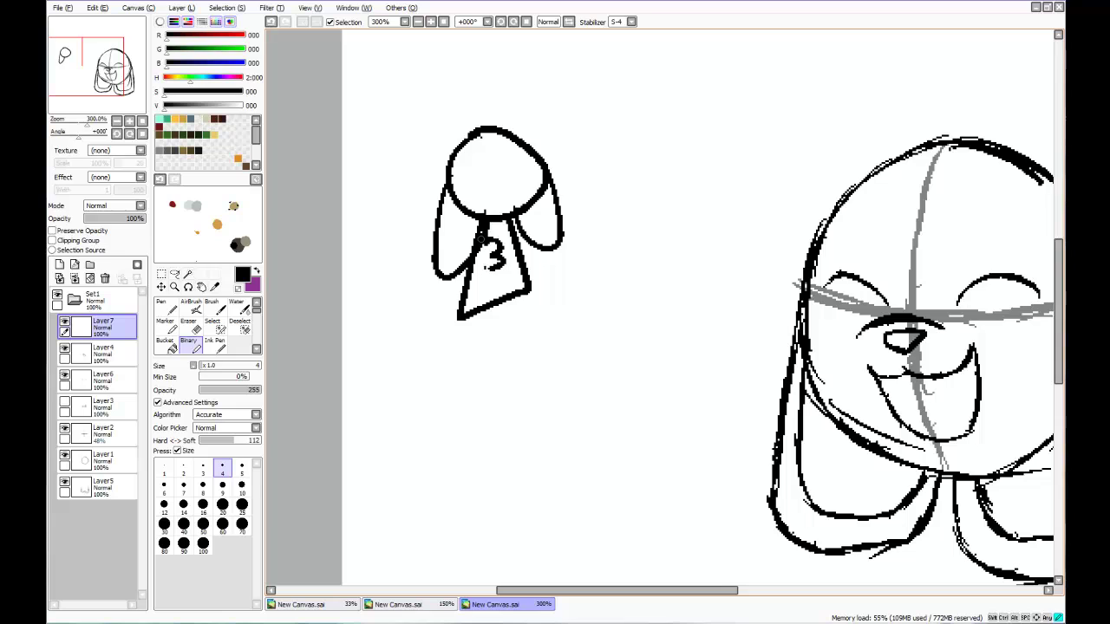
# - Draw the small dog's eyes, nose and mouth, with 66-shaped marks on its forehead
pyautogui.moveTo(496, 177)
pyautogui.mouseDown()
pyautogui.moveTo(520, 173)
pyautogui.moveTo(523, 184)
pyautogui.moveTo(478, 189)
pyautogui.mouseUp()
pyautogui.click(502, 179)
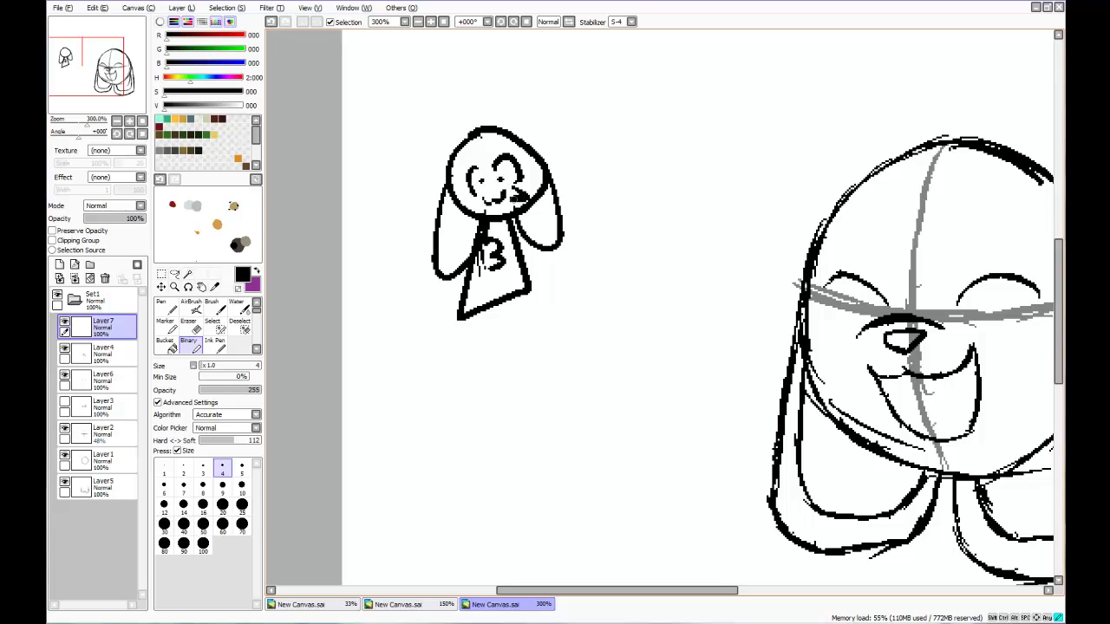
pyautogui.moveTo(522, 199); pyautogui.dragTo(479, 204)
pyautogui.moveTo(471, 146)
pyautogui.mouseDown()
pyautogui.moveTo(466, 159)
pyautogui.moveTo(491, 149)
pyautogui.mouseUp()
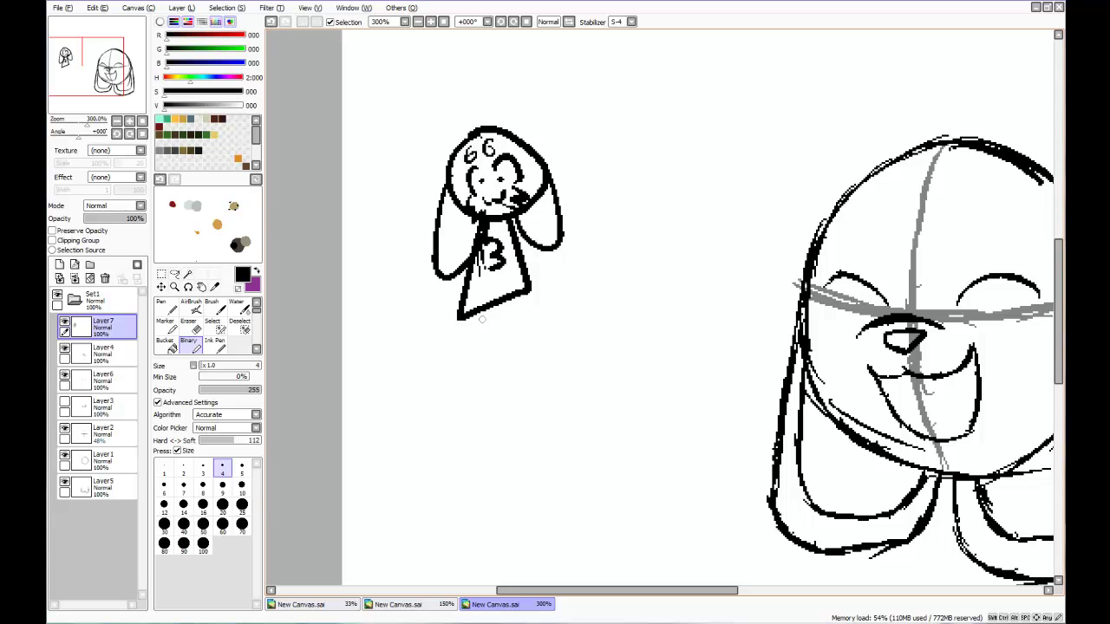
# - Add legs with large feet and a tall pointed tail to the small dog doodle
pyautogui.moveTo(486, 306); pyautogui.dragTo(493, 331)
pyautogui.moveTo(527, 294)
pyautogui.mouseDown()
pyautogui.moveTo(547, 340)
pyautogui.moveTo(499, 349)
pyautogui.moveTo(595, 340)
pyautogui.moveTo(491, 364)
pyautogui.moveTo(491, 334)
pyautogui.moveTo(414, 354)
pyautogui.moveTo(446, 381)
pyautogui.moveTo(492, 357)
pyautogui.mouseUp()
pyautogui.moveTo(520, 261)
pyautogui.mouseDown()
pyautogui.moveTo(561, 234)
pyautogui.moveTo(578, 154)
pyautogui.moveTo(599, 136)
pyautogui.moveTo(609, 205)
pyautogui.moveTo(594, 256)
pyautogui.moveTo(522, 289)
pyautogui.mouseUp()
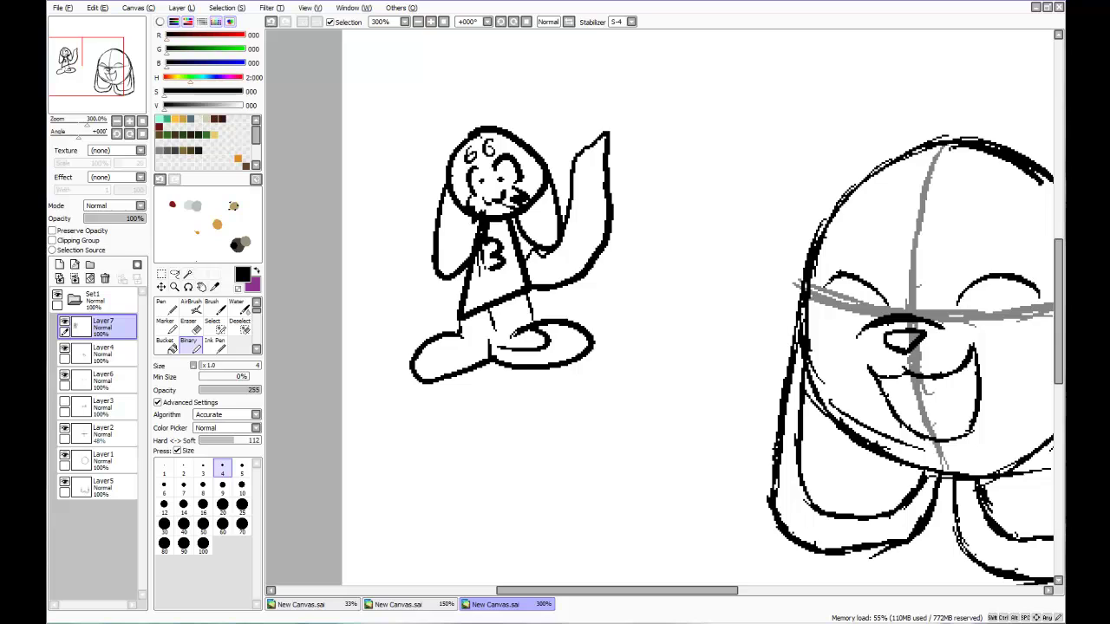
# - Scrawl a large 10/10 in pure red across the small dog doodle's head on Layer7
pyautogui.click(243, 36)
pyautogui.moveTo(419, 85); pyautogui.dragTo(450, 169)
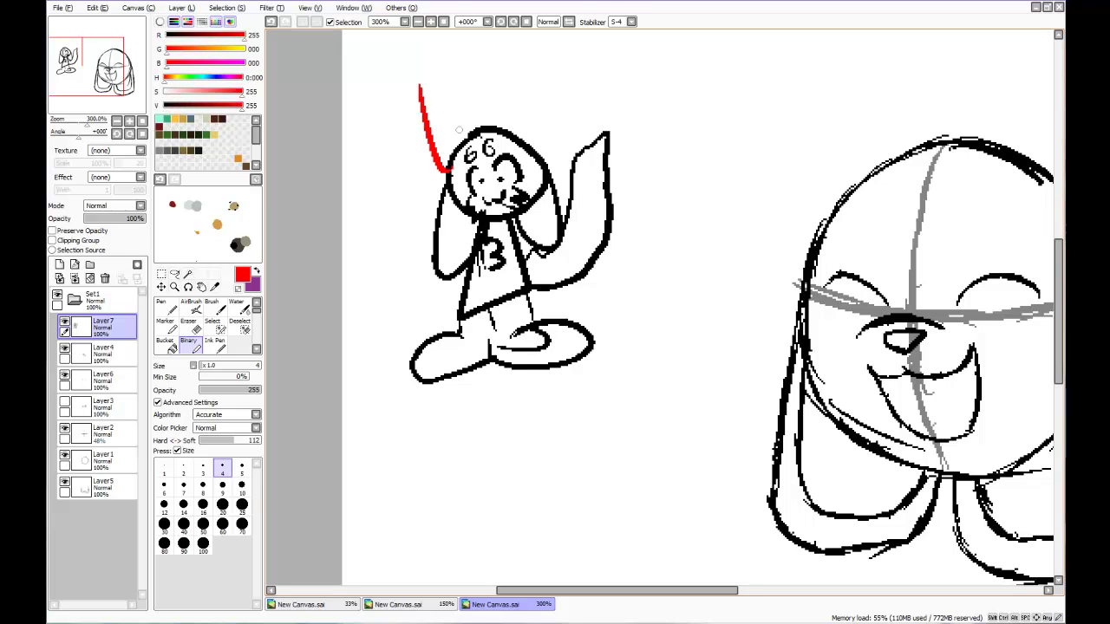
pyautogui.moveTo(469, 84)
pyautogui.mouseDown()
pyautogui.moveTo(480, 99)
pyautogui.moveTo(466, 82)
pyautogui.mouseUp()
pyautogui.moveTo(465, 210); pyautogui.dragTo(531, 73)
pyautogui.moveTo(488, 175); pyautogui.dragTo(526, 214)
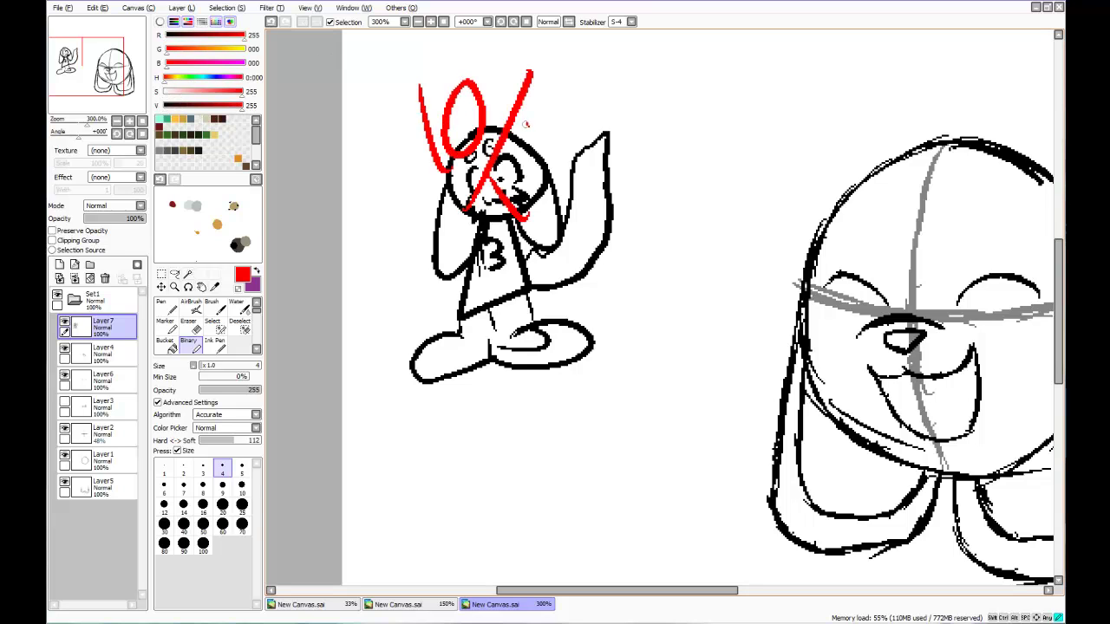
pyautogui.moveTo(526, 126)
pyautogui.mouseDown()
pyautogui.moveTo(545, 180)
pyautogui.moveTo(524, 130)
pyautogui.mouseUp()
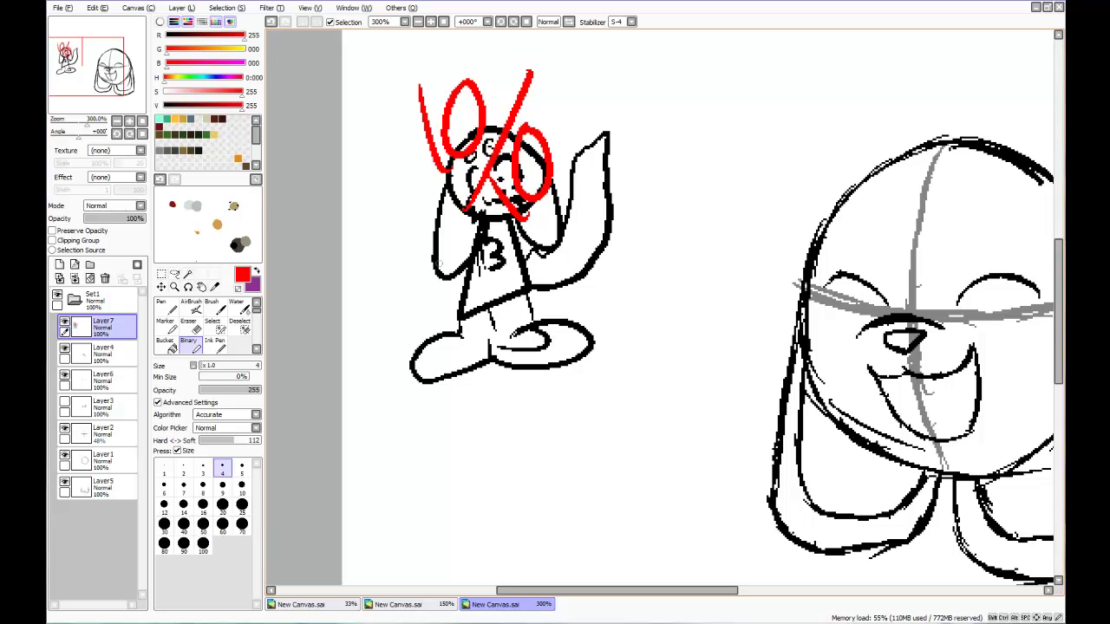
# - Add small red handwritten words across the doodle's body and beside its tail tip
pyautogui.moveTo(442, 259)
pyautogui.mouseDown()
pyautogui.moveTo(426, 292)
pyautogui.moveTo(504, 248)
pyautogui.mouseUp()
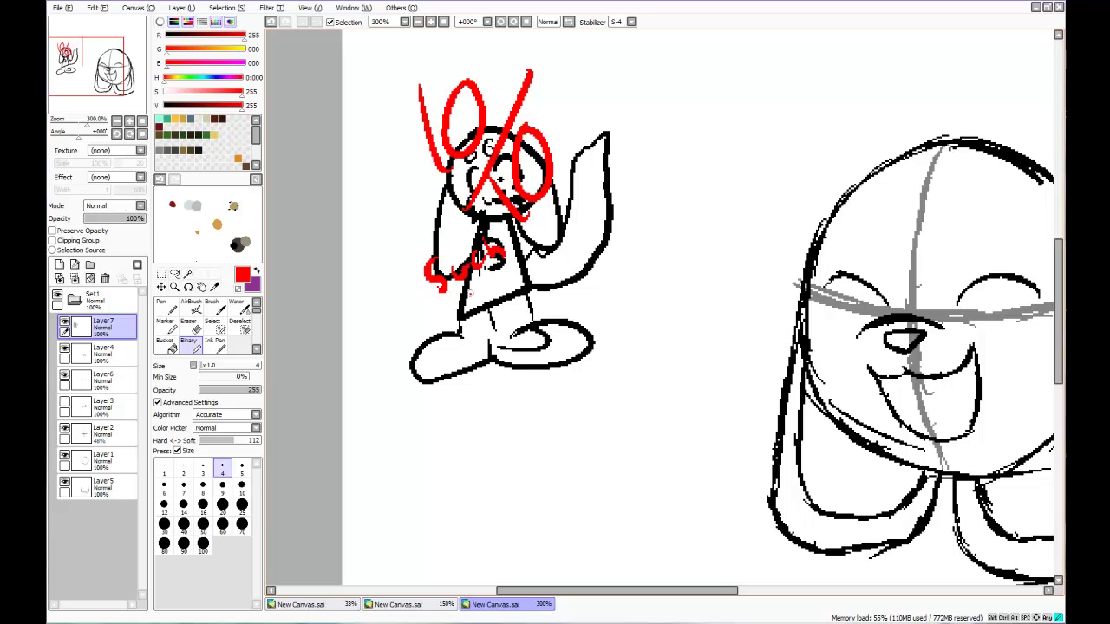
pyautogui.moveTo(469, 295); pyautogui.dragTo(497, 290)
pyautogui.moveTo(491, 267); pyautogui.dragTo(492, 321)
pyautogui.moveTo(518, 255); pyautogui.dragTo(530, 285)
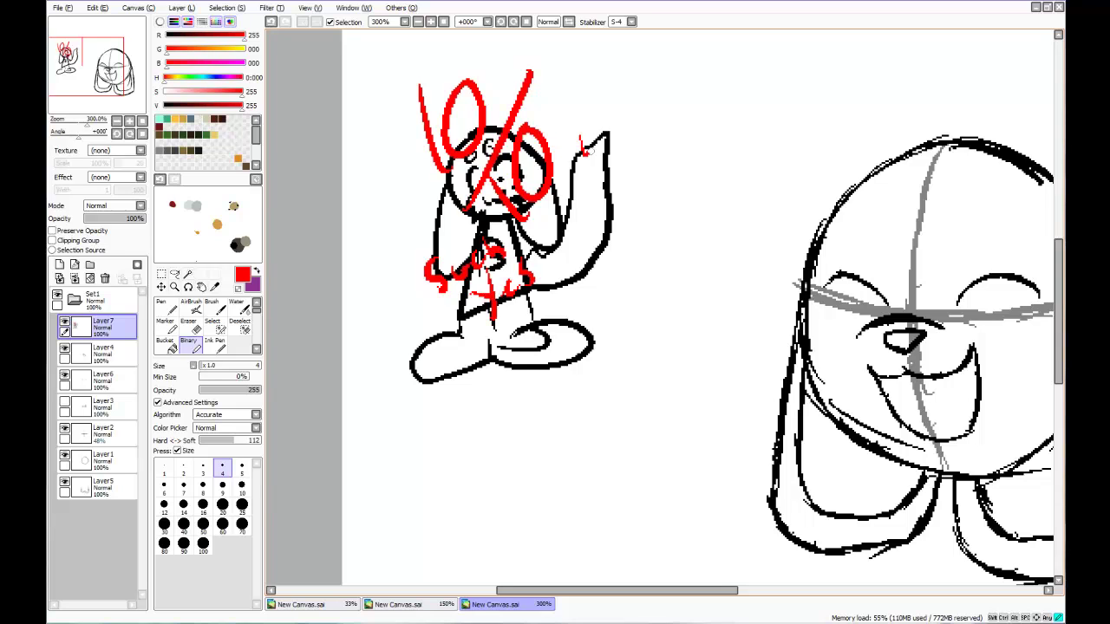
pyautogui.moveTo(583, 152)
pyautogui.mouseDown()
pyautogui.moveTo(612, 122)
pyautogui.moveTo(652, 127)
pyautogui.mouseUp()
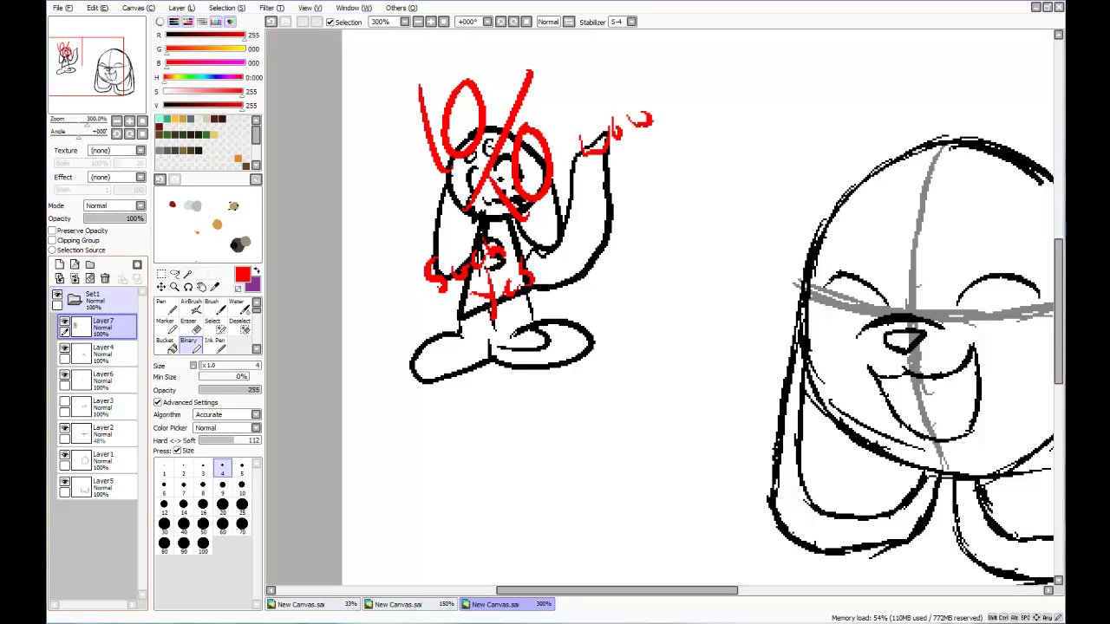
# - Delete Layer7 with the small dog doodle and set the drawing colour back to black
pyautogui.click(105, 278)
pyautogui.click(166, 106)
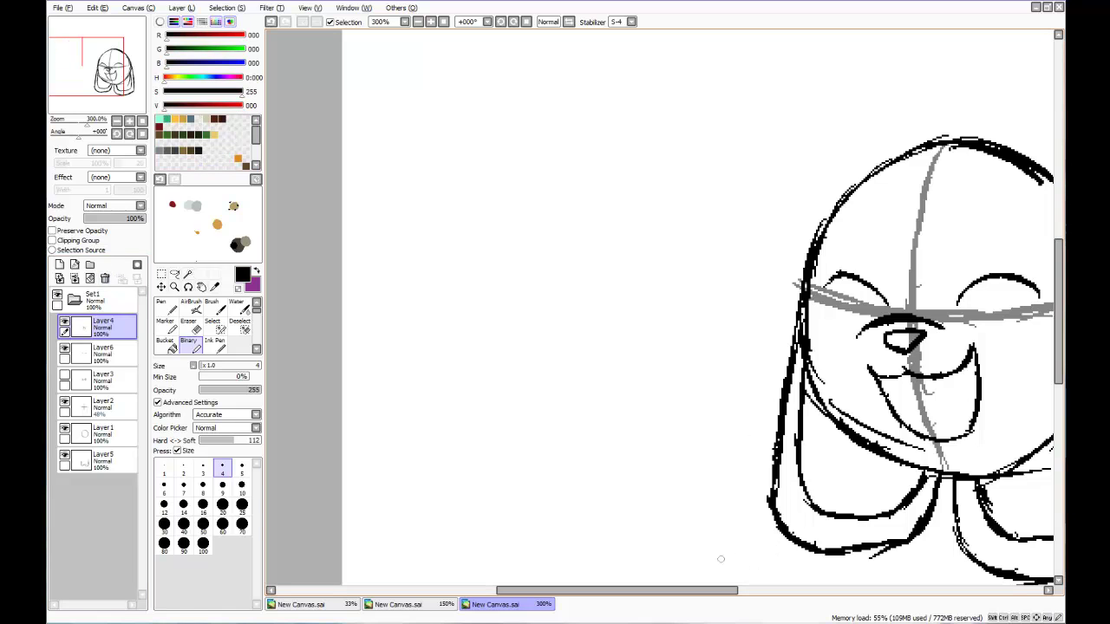
# - Lasso the large dog's right ear on Layer5 and shift it upward and slightly outward
pyautogui.moveTo(706, 590); pyautogui.dragTo(791, 590)
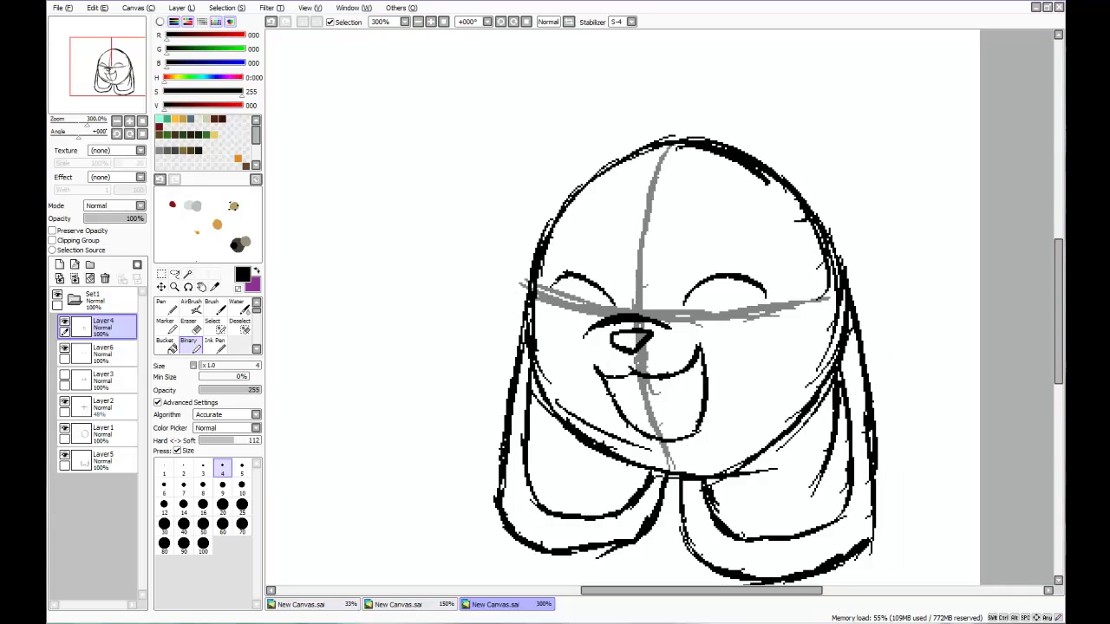
pyautogui.click(97, 460)
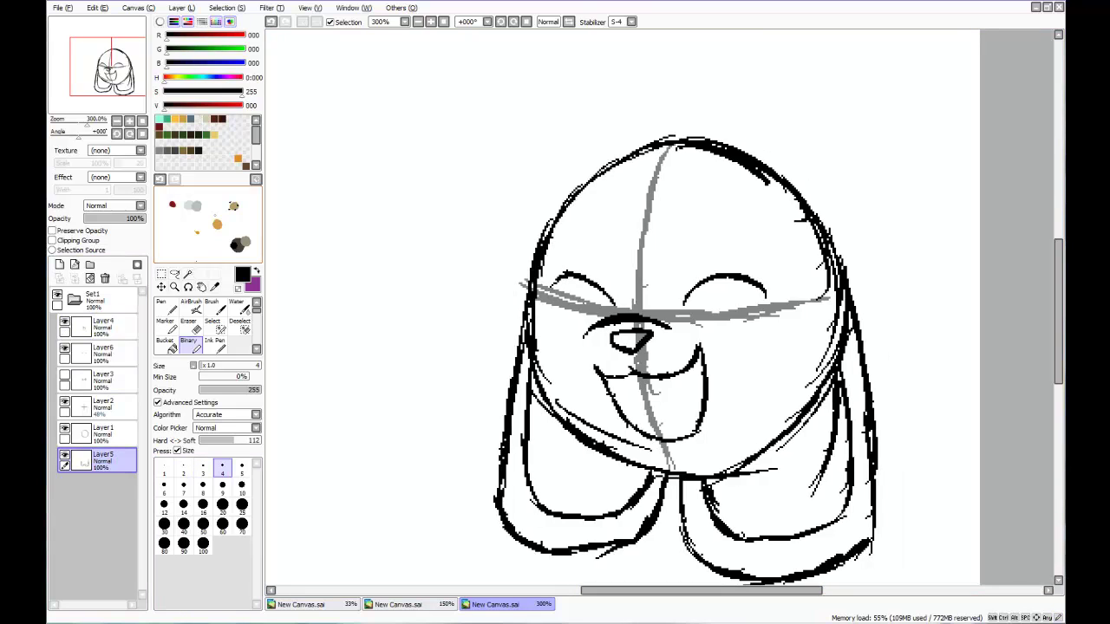
pyautogui.click(174, 273)
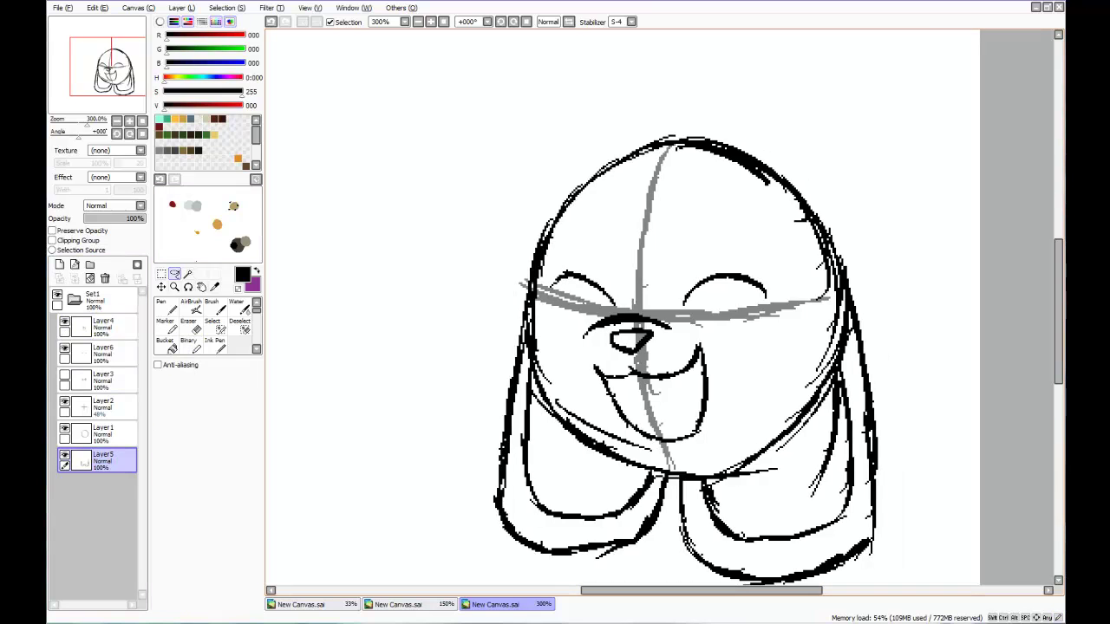
pyautogui.moveTo(669, 441)
pyautogui.mouseDown()
pyautogui.moveTo(683, 499)
pyautogui.moveTo(780, 607)
pyautogui.moveTo(955, 433)
pyautogui.moveTo(888, 171)
pyautogui.moveTo(693, 134)
pyautogui.moveTo(688, 149)
pyautogui.mouseUp()
pyautogui.moveTo(781, 416)
pyautogui.mouseDown()
pyautogui.moveTo(791, 409)
pyautogui.moveTo(786, 396)
pyautogui.moveTo(770, 399)
pyautogui.moveTo(777, 392)
pyautogui.moveTo(774, 406)
pyautogui.moveTo(782, 384)
pyautogui.moveTo(771, 382)
pyautogui.moveTo(777, 392)
pyautogui.moveTo(787, 375)
pyautogui.mouseUp()
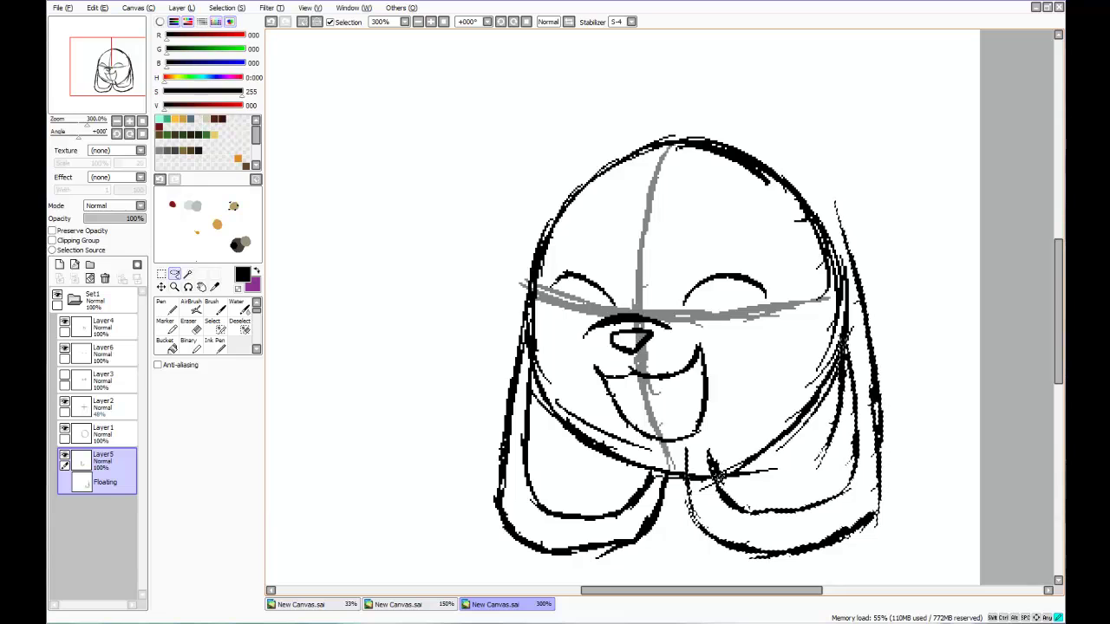
pyautogui.hotkey('ctrl', 'd')
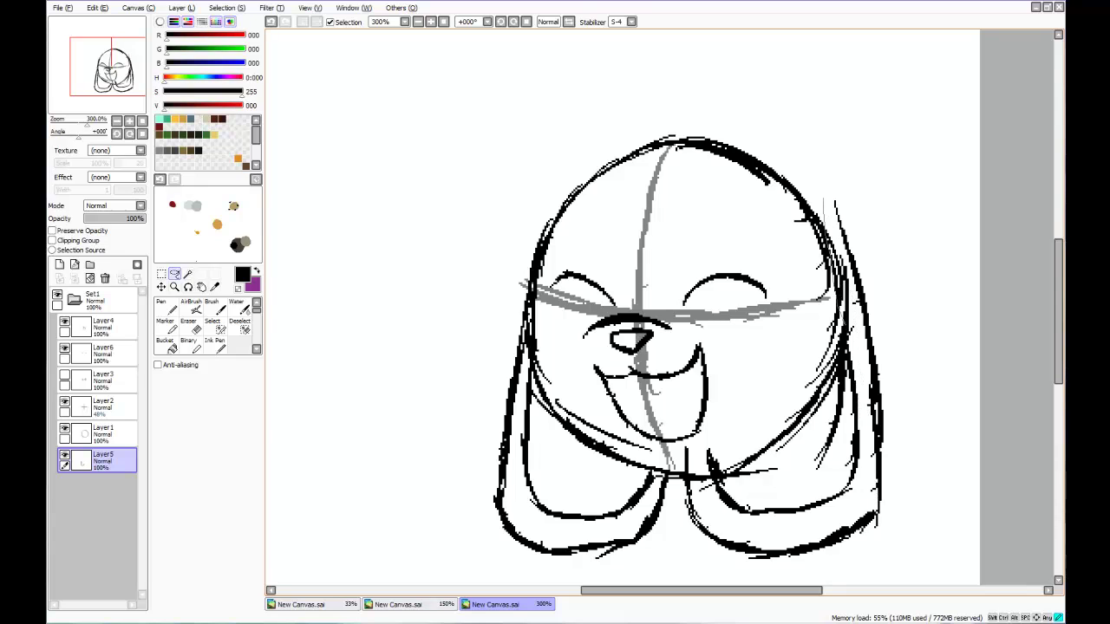
# - Lasso the outer edge line of the right ear and move it inward against the head
pyautogui.moveTo(824, 227); pyautogui.dragTo(828, 248)
pyautogui.moveTo(829, 188); pyautogui.dragTo(838, 310)
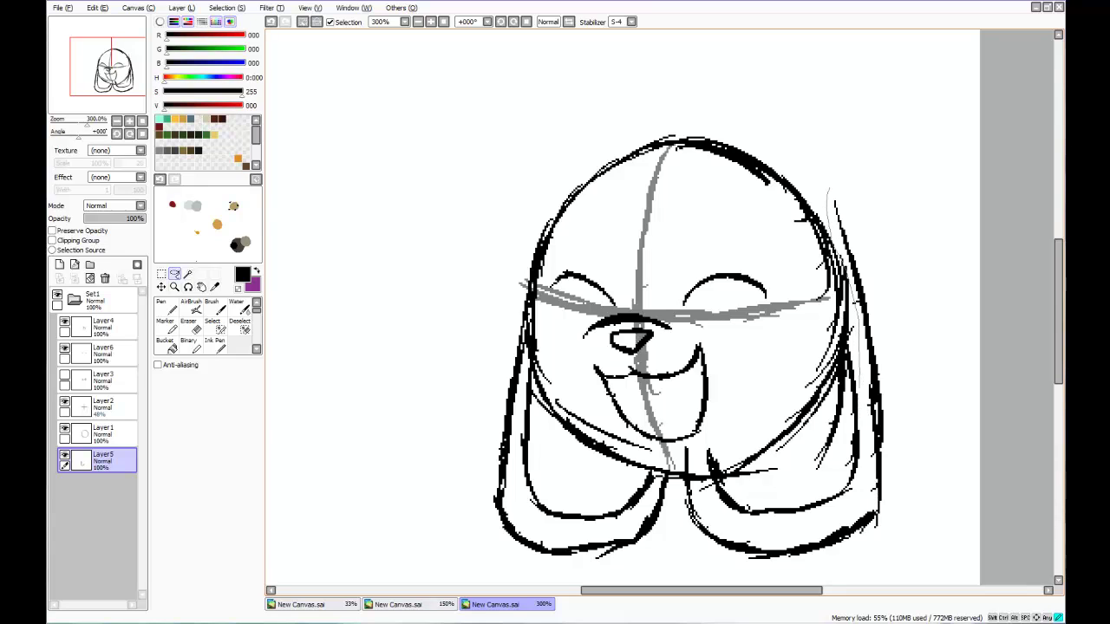
pyautogui.moveTo(876, 485)
pyautogui.mouseDown()
pyautogui.moveTo(906, 524)
pyautogui.moveTo(919, 286)
pyautogui.moveTo(839, 189)
pyautogui.moveTo(871, 485)
pyautogui.mouseUp()
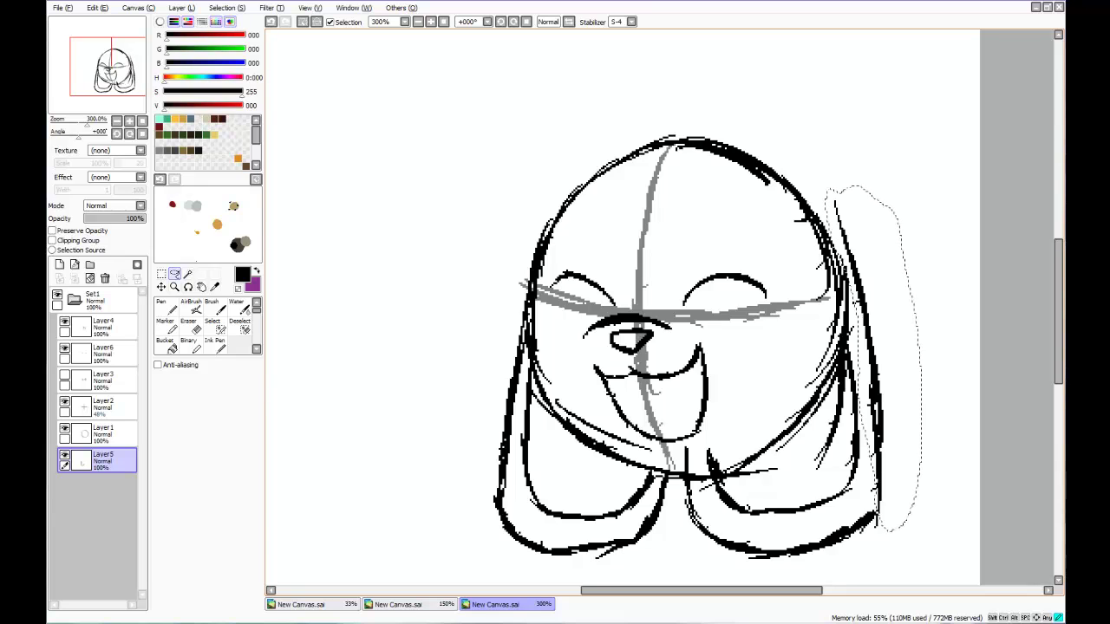
pyautogui.moveTo(873, 364)
pyautogui.mouseDown()
pyautogui.moveTo(879, 344)
pyautogui.moveTo(860, 376)
pyautogui.mouseUp()
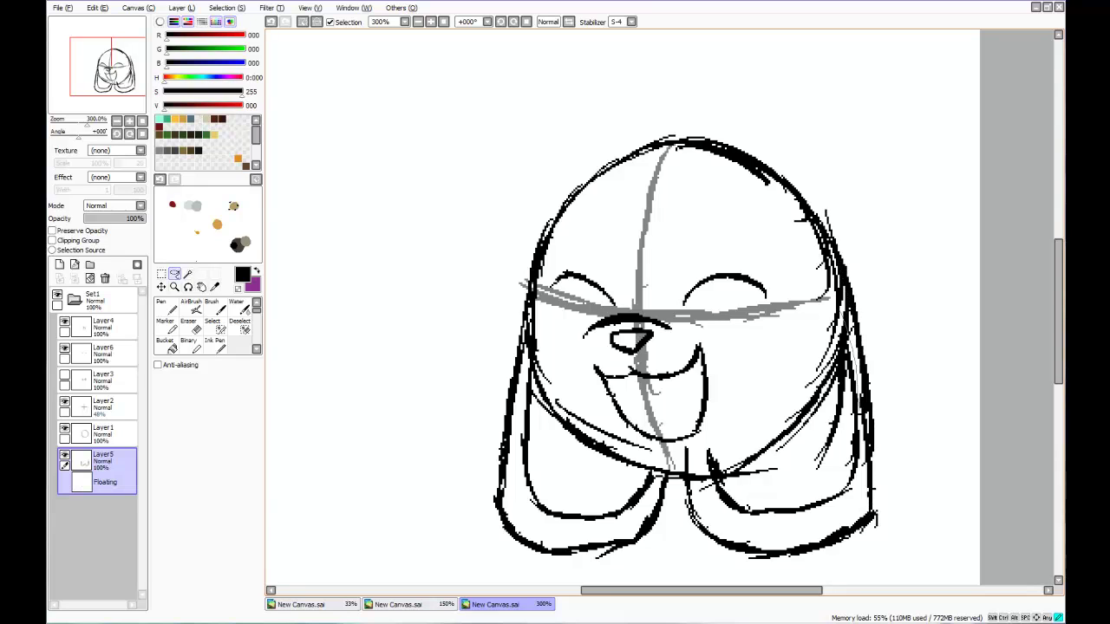
# - Lasso the inner contour of the right ear and nudge it down and to the left, then deselect
pyautogui.moveTo(774, 492); pyautogui.dragTo(771, 483)
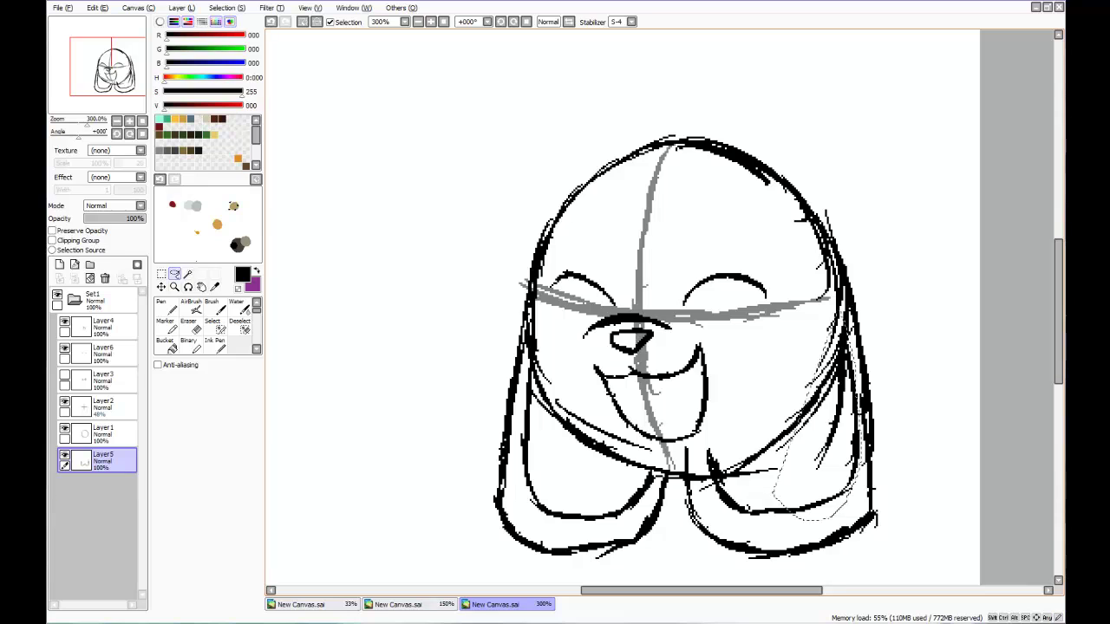
pyautogui.moveTo(714, 424); pyautogui.dragTo(701, 448)
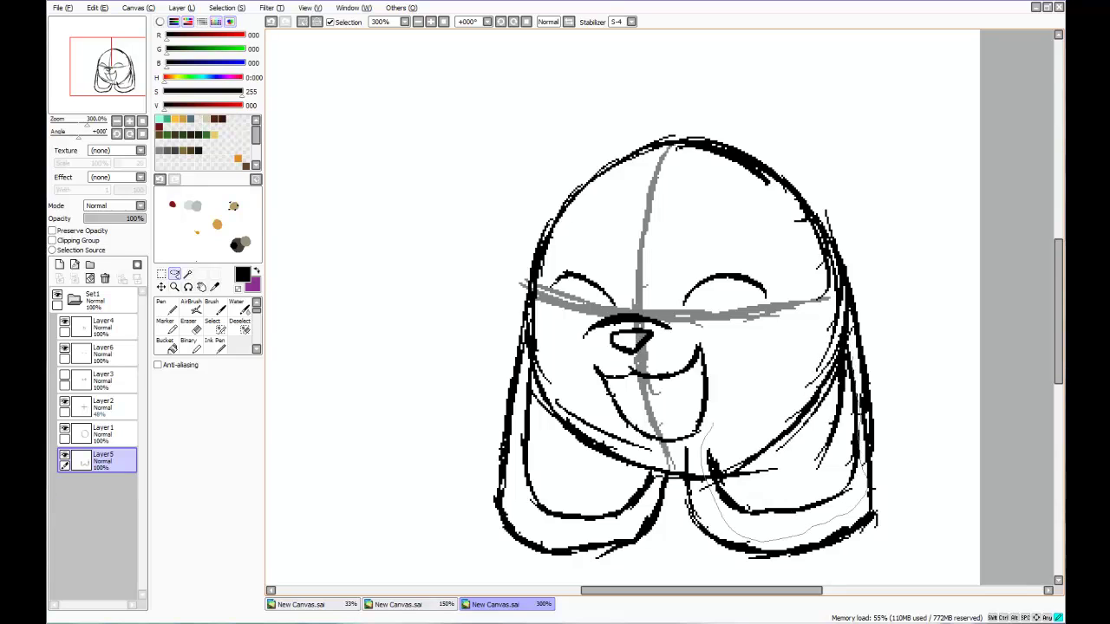
pyautogui.moveTo(855, 357); pyautogui.dragTo(825, 308)
pyautogui.moveTo(755, 382); pyautogui.dragTo(705, 440)
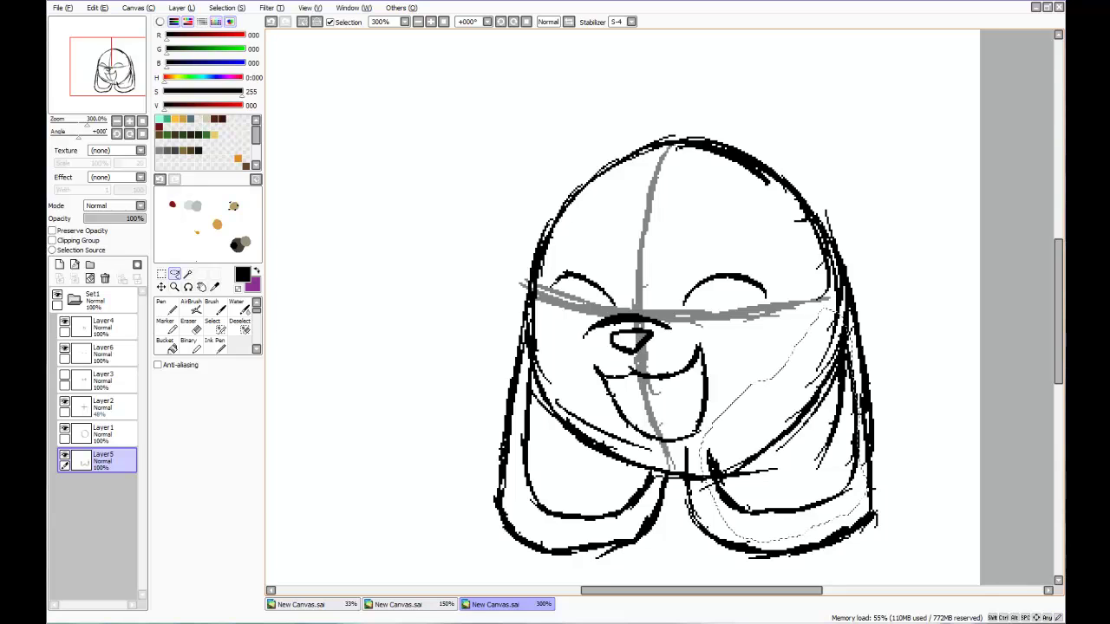
pyautogui.moveTo(774, 468); pyautogui.dragTo(764, 478)
pyautogui.hotkey('ctrl', 'd')
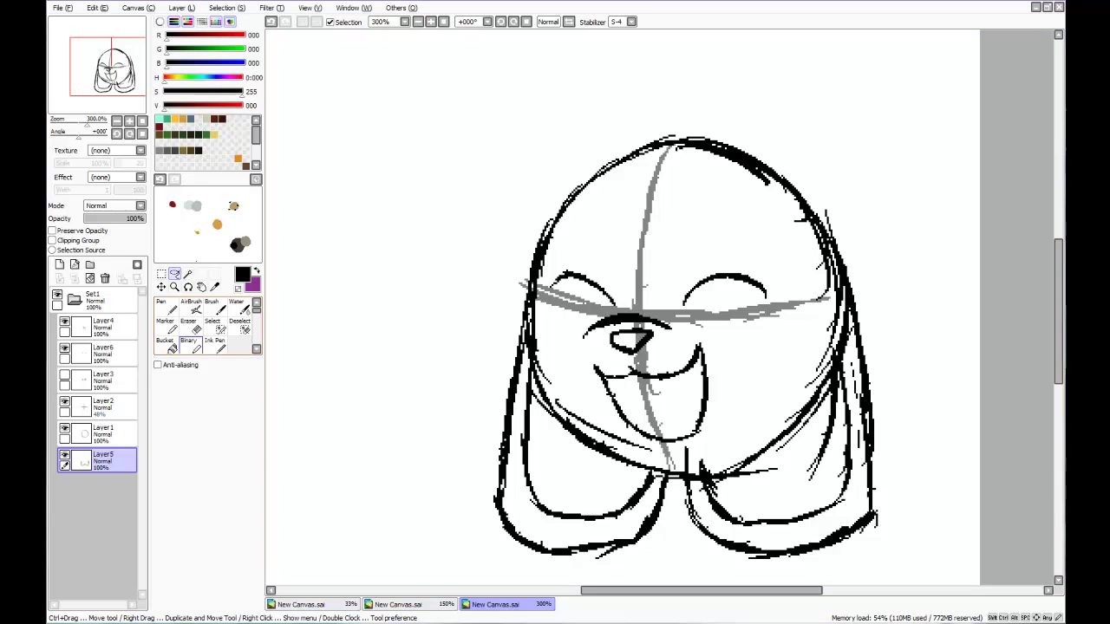
# - Hand-letter the word Kittoxit diagonally in the blank area beside the head with the Binary tool
pyautogui.click(188, 342)
pyautogui.moveTo(301, 158)
pyautogui.mouseDown()
pyautogui.moveTo(352, 257)
pyautogui.moveTo(353, 159)
pyautogui.mouseUp()
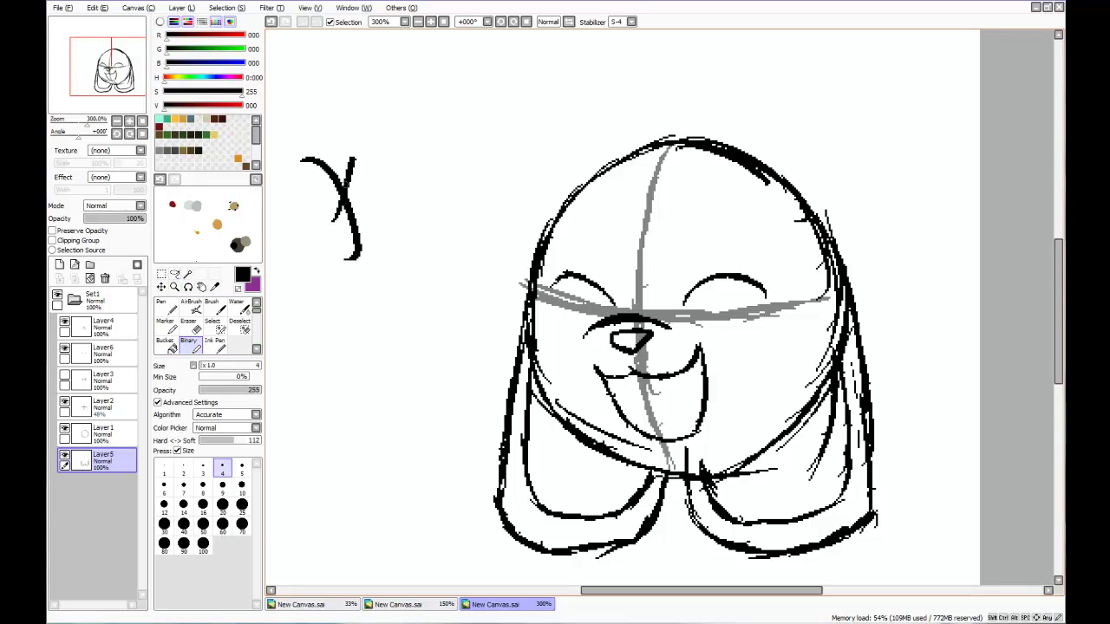
pyautogui.moveTo(345, 203)
pyautogui.mouseDown()
pyautogui.moveTo(381, 219)
pyautogui.moveTo(394, 203)
pyautogui.mouseUp()
pyautogui.moveTo(371, 167); pyautogui.dragTo(376, 176)
pyautogui.moveTo(372, 131); pyautogui.dragTo(397, 179)
pyautogui.moveTo(382, 175); pyautogui.dragTo(414, 161)
pyautogui.moveTo(389, 112); pyautogui.dragTo(423, 156)
pyautogui.moveTo(400, 157); pyautogui.dragTo(440, 136)
pyautogui.moveTo(454, 117)
pyautogui.mouseDown()
pyautogui.moveTo(460, 135)
pyautogui.moveTo(453, 118)
pyautogui.mouseUp()
pyautogui.moveTo(463, 110)
pyautogui.mouseDown()
pyautogui.moveTo(495, 120)
pyautogui.moveTo(475, 139)
pyautogui.mouseUp()
pyautogui.moveTo(508, 105); pyautogui.dragTo(519, 114)
pyautogui.moveTo(488, 73); pyautogui.dragTo(494, 80)
pyautogui.moveTo(500, 66); pyautogui.dragTo(502, 74)
pyautogui.moveTo(518, 71)
pyautogui.mouseDown()
pyautogui.moveTo(530, 103)
pyautogui.moveTo(524, 89)
pyautogui.mouseUp()
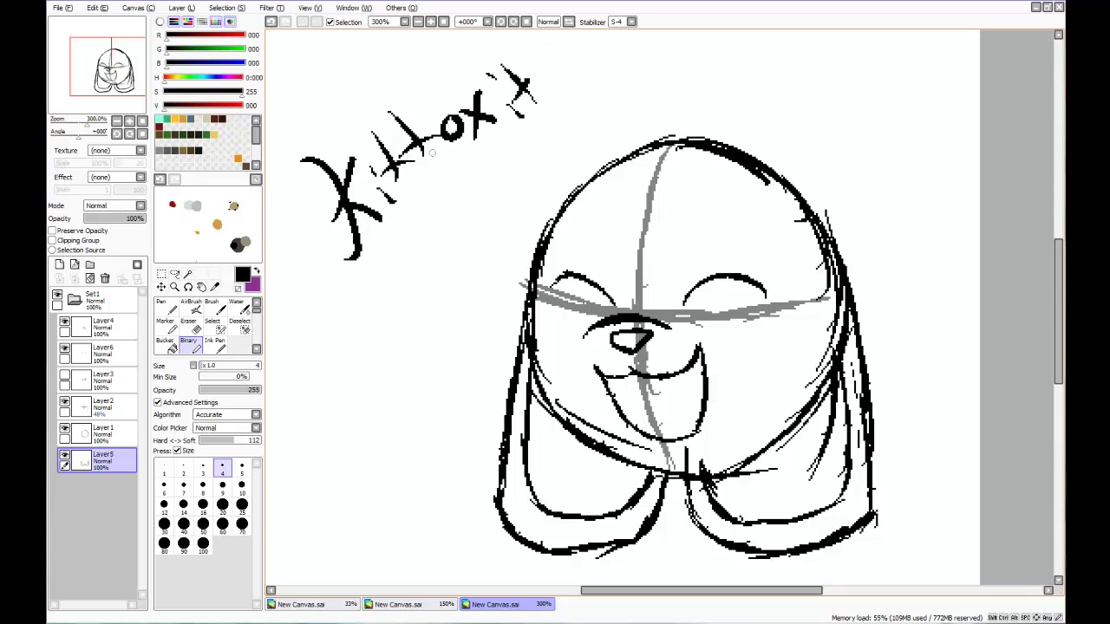
# - Draw an arrow down from the first half of the lettering and write kitty beneath it
pyautogui.moveTo(431, 158); pyautogui.dragTo(435, 253)
pyautogui.moveTo(391, 300); pyautogui.dragTo(408, 326)
pyautogui.moveTo(410, 300)
pyautogui.mouseDown()
pyautogui.moveTo(402, 316)
pyautogui.moveTo(423, 313)
pyautogui.mouseUp()
pyautogui.moveTo(420, 297)
pyautogui.mouseDown()
pyautogui.moveTo(430, 304)
pyautogui.moveTo(416, 288)
pyautogui.mouseUp()
pyautogui.moveTo(423, 276); pyautogui.dragTo(435, 293)
pyautogui.moveTo(423, 288); pyautogui.dragTo(449, 263)
pyautogui.moveTo(449, 249); pyautogui.dragTo(460, 260)
pyautogui.moveTo(466, 246); pyautogui.dragTo(474, 289)
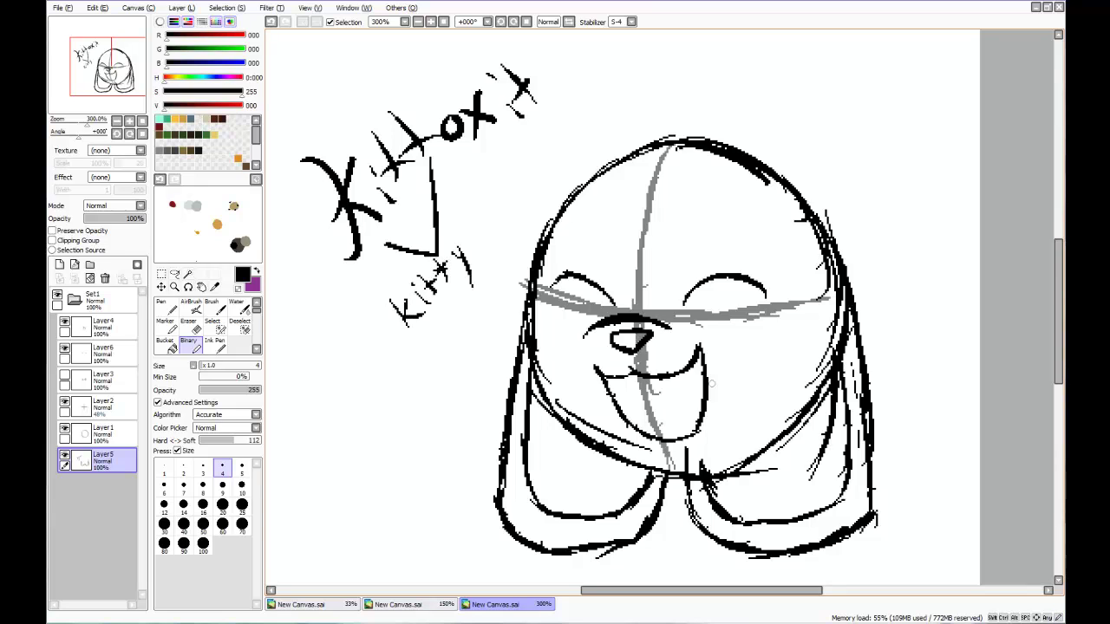
# - Draw zigzag fur strokes and a small hooked mark on the dog's right cheek
pyautogui.moveTo(736, 338)
pyautogui.mouseDown()
pyautogui.moveTo(814, 372)
pyautogui.moveTo(760, 374)
pyautogui.moveTo(813, 409)
pyautogui.mouseUp()
pyautogui.moveTo(817, 414); pyautogui.dragTo(788, 429)
pyautogui.moveTo(808, 291); pyautogui.dragTo(794, 323)
pyautogui.moveTo(799, 314)
pyautogui.mouseDown()
pyautogui.moveTo(778, 330)
pyautogui.moveTo(809, 337)
pyautogui.mouseUp()
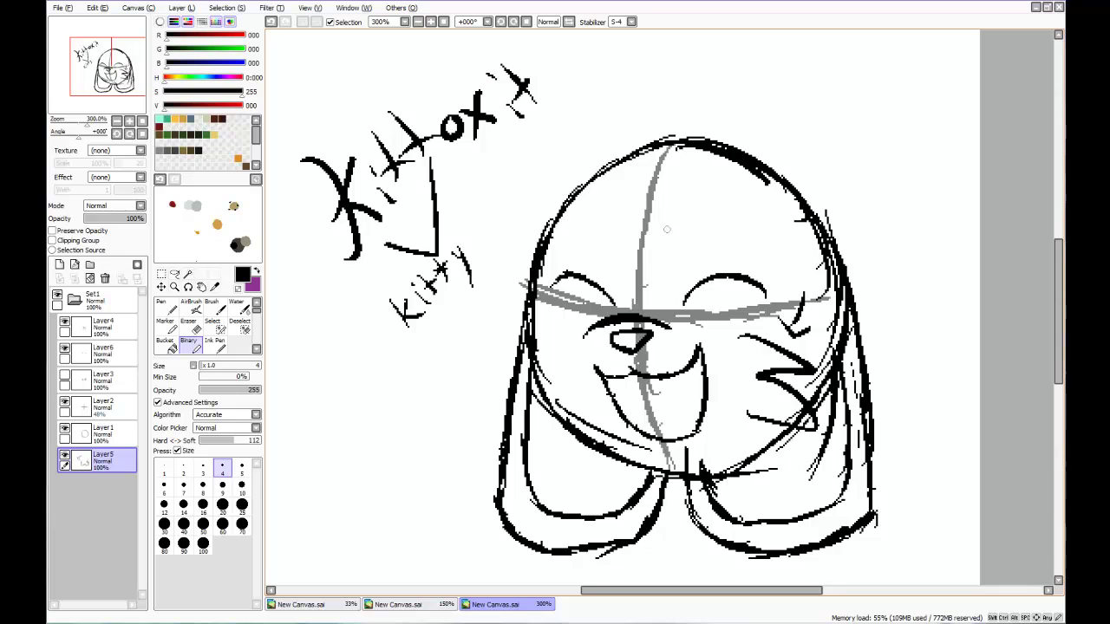
# - Draw a pointer below the ox letters and write fox under it
pyautogui.moveTo(452, 150)
pyautogui.mouseDown()
pyautogui.moveTo(512, 188)
pyautogui.moveTo(501, 123)
pyautogui.mouseUp()
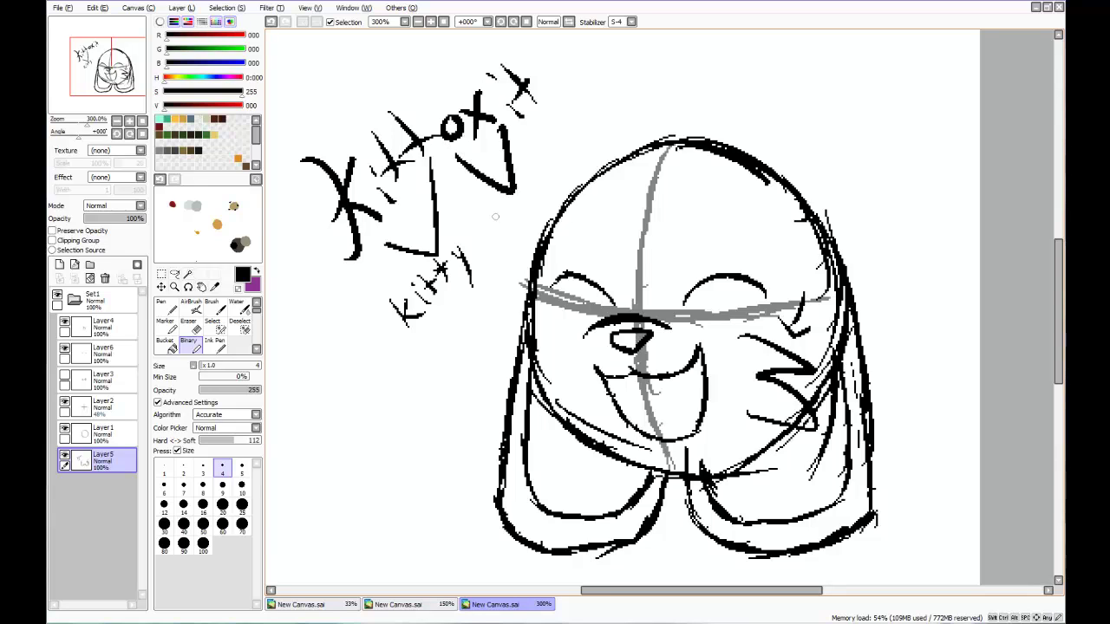
pyautogui.moveTo(479, 232)
pyautogui.mouseDown()
pyautogui.moveTo(501, 244)
pyautogui.moveTo(531, 206)
pyautogui.mouseUp()
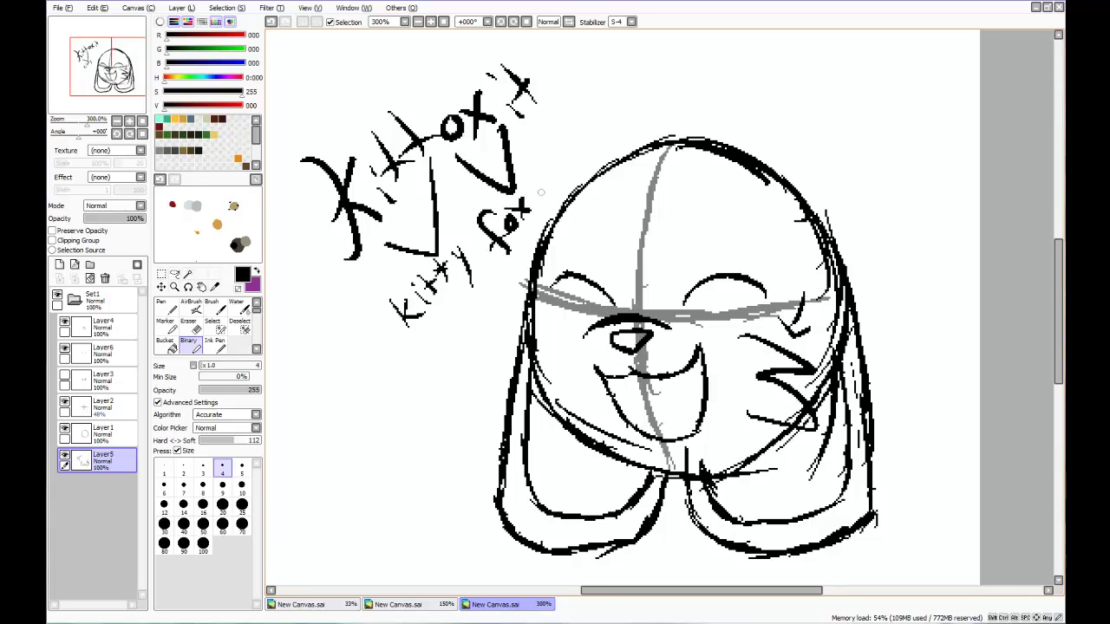
# - Try curved arrows above the head and a long line around to the right ear, and undo them
pyautogui.moveTo(596, 114); pyautogui.dragTo(668, 94)
pyautogui.moveTo(659, 78)
pyautogui.mouseDown()
pyautogui.moveTo(667, 81)
pyautogui.moveTo(649, 122)
pyautogui.mouseUp()
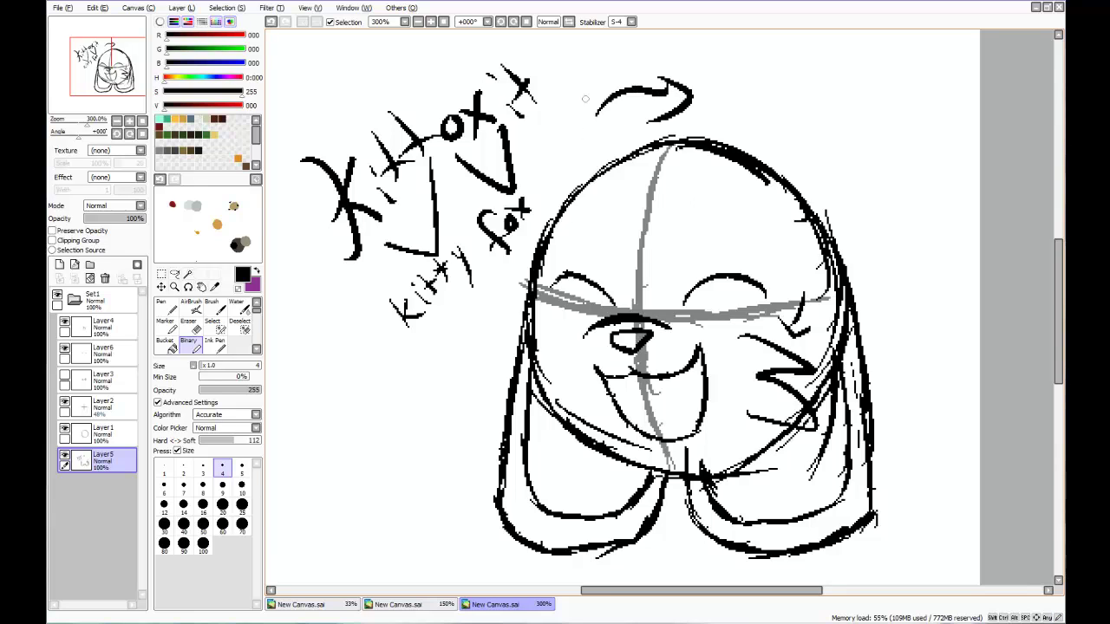
pyautogui.moveTo(547, 99); pyautogui.dragTo(572, 136)
pyautogui.moveTo(534, 123)
pyautogui.mouseDown()
pyautogui.moveTo(584, 146)
pyautogui.moveTo(742, 121)
pyautogui.moveTo(856, 171)
pyautogui.moveTo(882, 279)
pyautogui.moveTo(890, 343)
pyautogui.mouseUp()
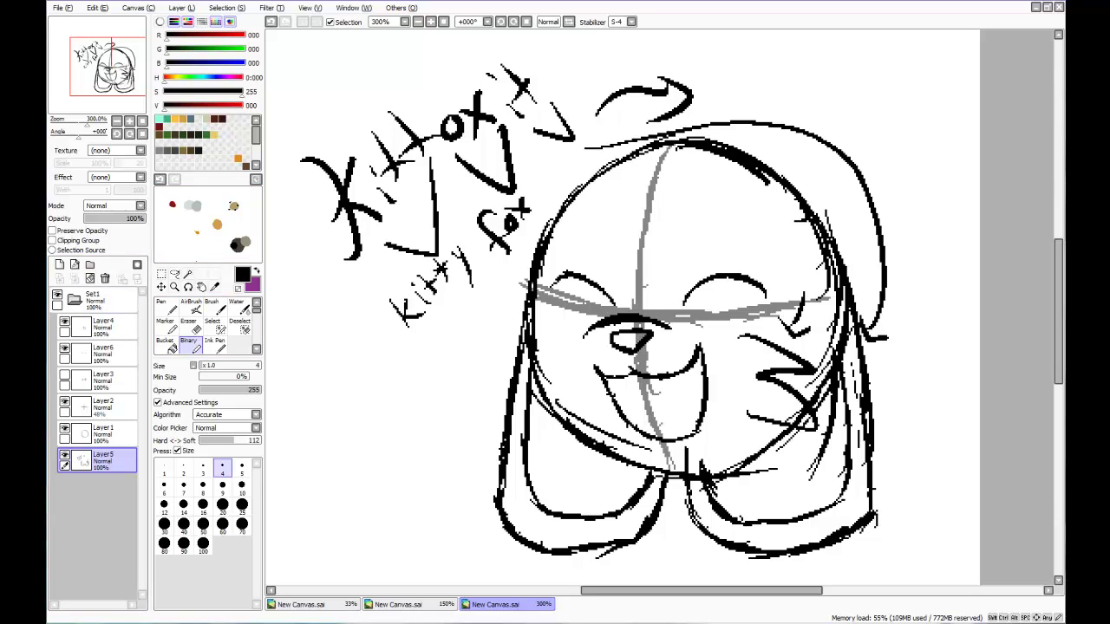
pyautogui.hotkey('ctrl', 'z')
pyautogui.hotkey('ctrl', 'z')
pyautogui.hotkey('ctrl', 'z')
pyautogui.hotkey('ctrl', 'z')
pyautogui.hotkey('ctrl', 'z')
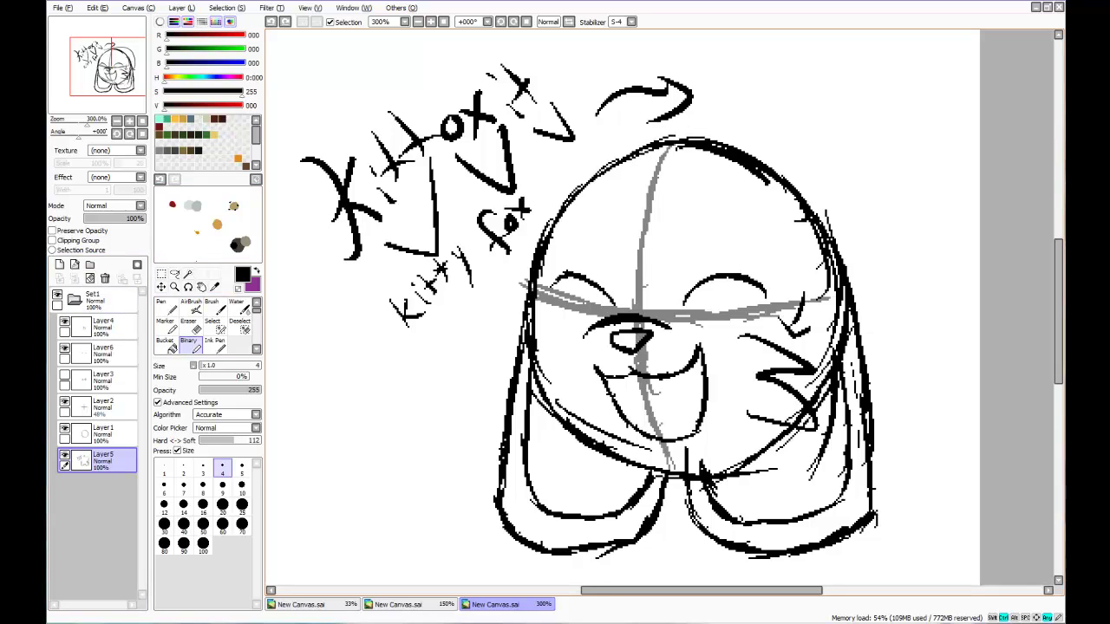
# - Lasso all the handwritten lettering beside the head on Layer5 and delete it
pyautogui.click(174, 274)
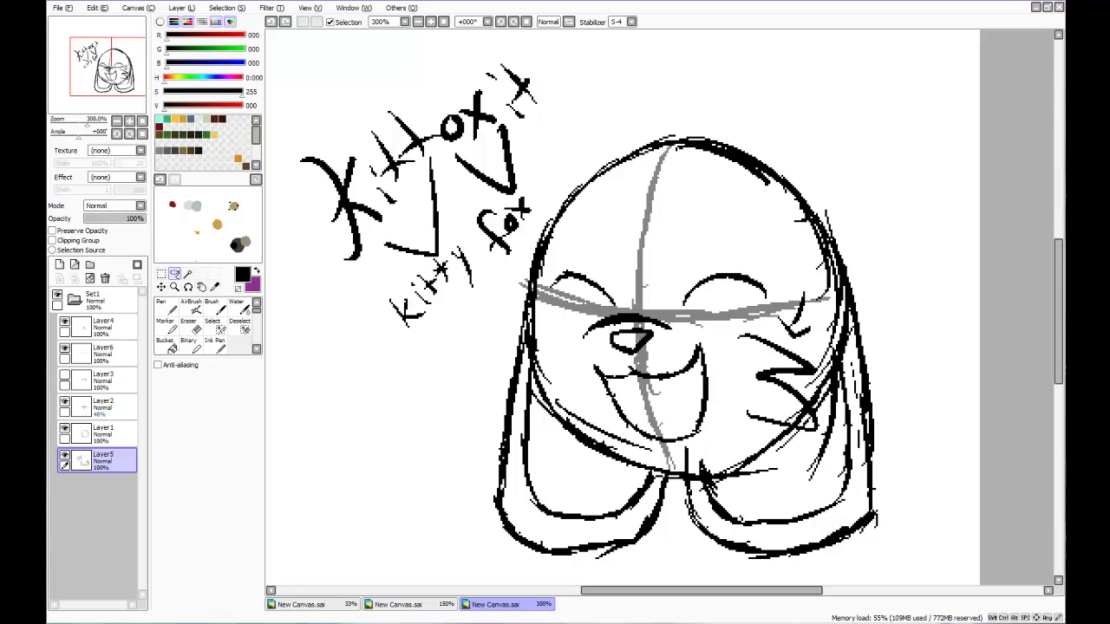
pyautogui.moveTo(298, 103)
pyautogui.mouseDown()
pyautogui.moveTo(285, 127)
pyautogui.moveTo(377, 376)
pyautogui.moveTo(499, 285)
pyautogui.moveTo(574, 120)
pyautogui.moveTo(429, 89)
pyautogui.mouseUp()
pyautogui.press('Delete')
pyautogui.hotkey('ctrl', 'd')
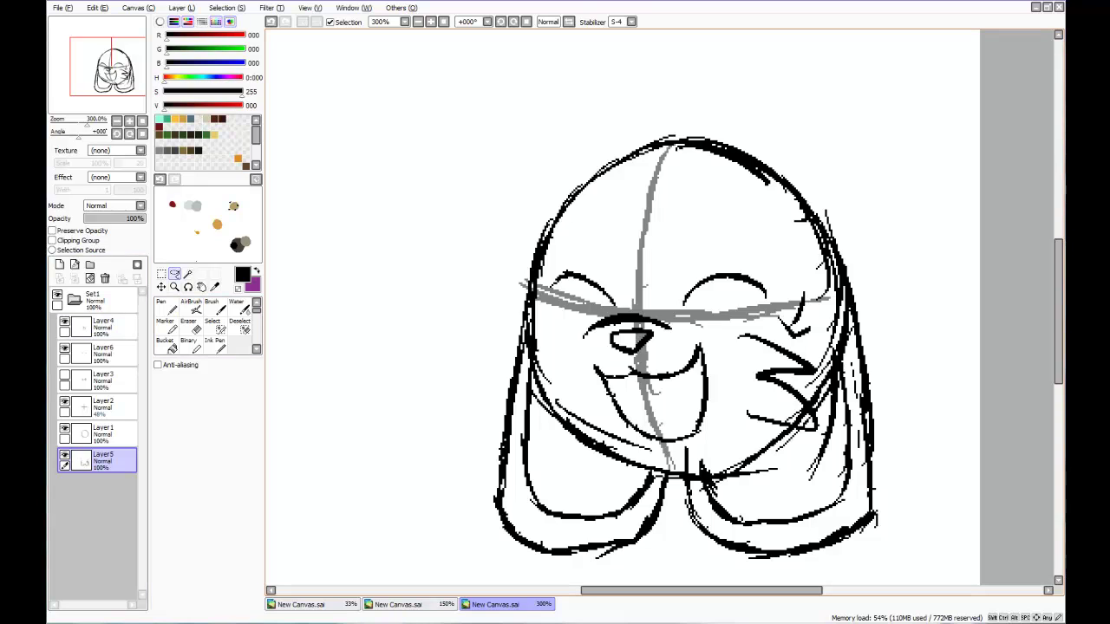
# - Lasso the zigzag and hooked marks on the right cheek and delete them
pyautogui.moveTo(810, 273)
pyautogui.mouseDown()
pyautogui.moveTo(742, 318)
pyautogui.moveTo(727, 419)
pyautogui.moveTo(752, 443)
pyautogui.mouseUp()
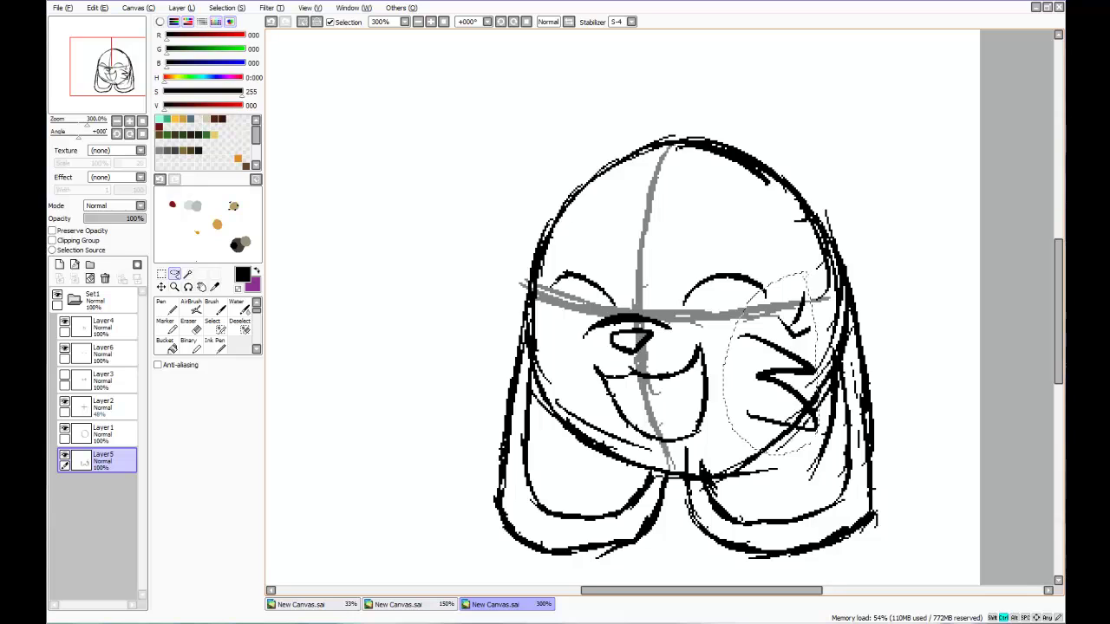
pyautogui.press('Delete')
pyautogui.hotkey('ctrl', 'd')
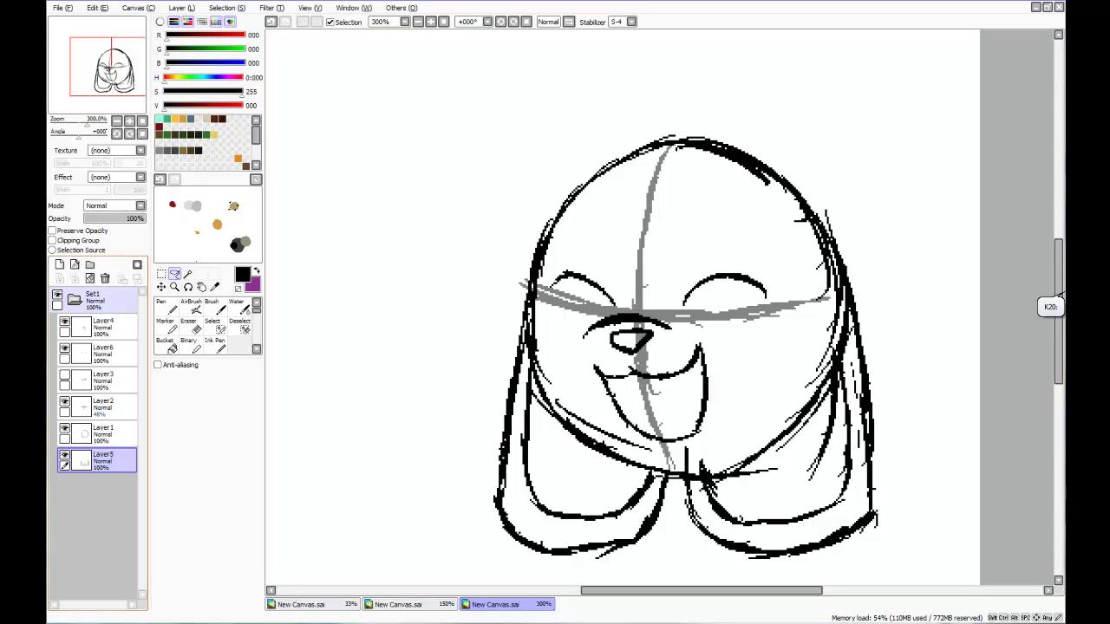
# - Collapse the Set1 folder and add a new layer folder placed below it
pyautogui.click(74, 299)
pyautogui.click(104, 300)
pyautogui.click(89, 264)
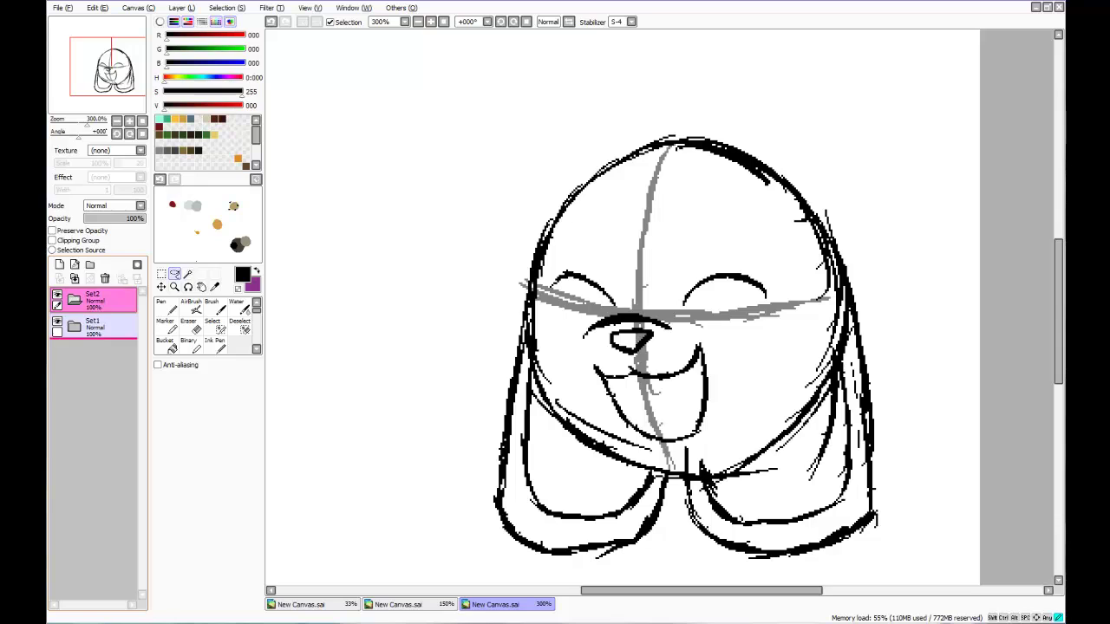
pyautogui.click(104, 300)
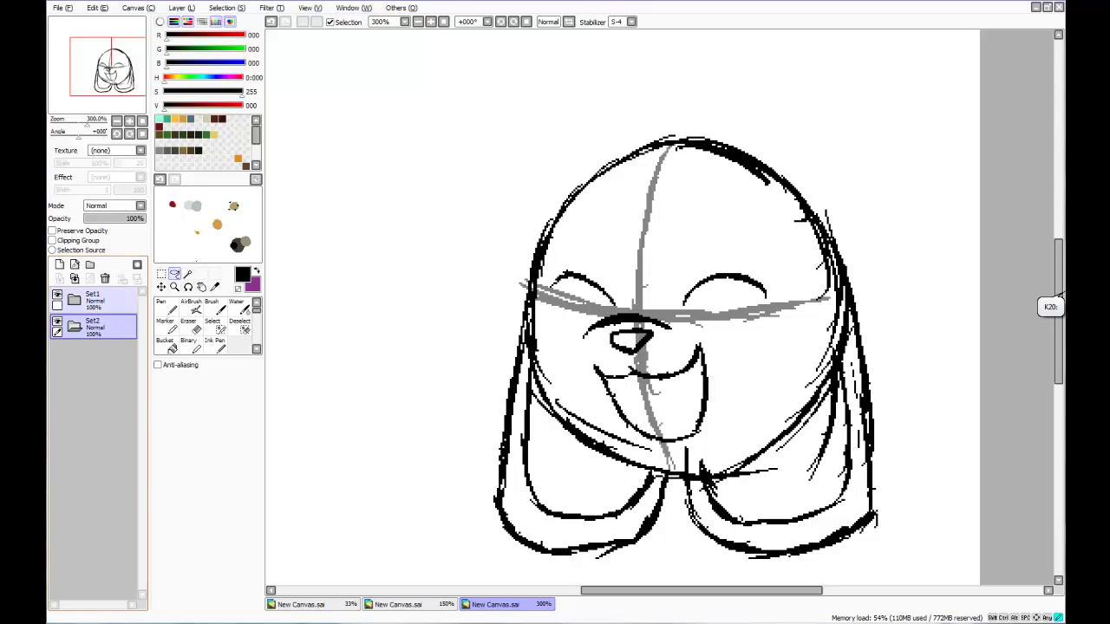
# - Add another layer folder and move Set1 inside it
pyautogui.click(90, 265)
pyautogui.moveTo(104, 327); pyautogui.dragTo(104, 301)
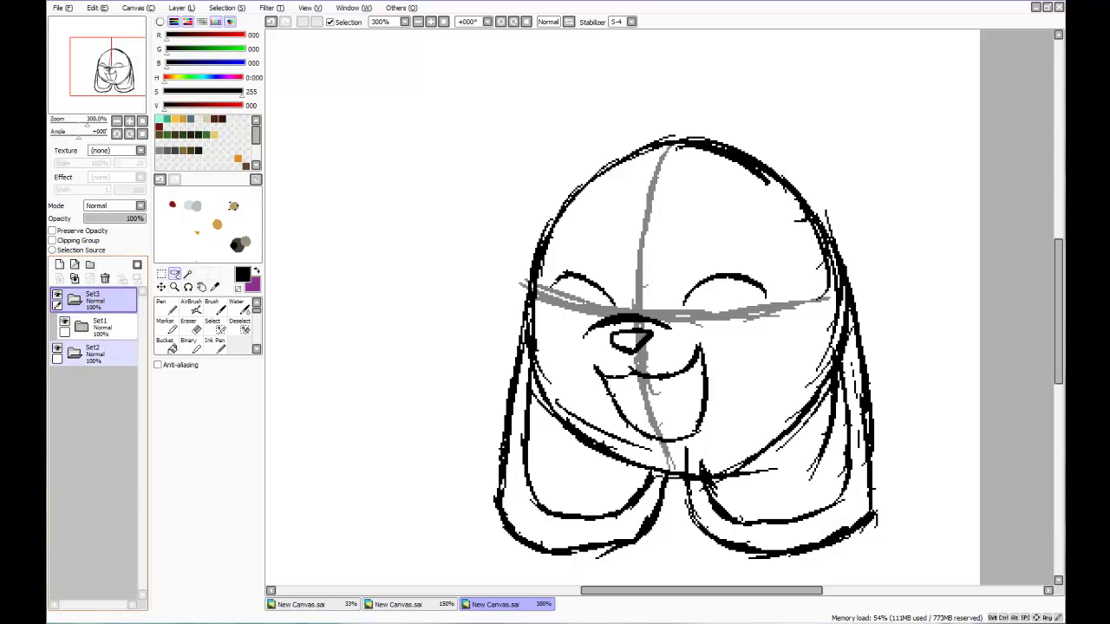
# - Move the Set2 folder inside Set3 and add a new layer within Set2
pyautogui.moveTo(104, 353); pyautogui.dragTo(104, 300)
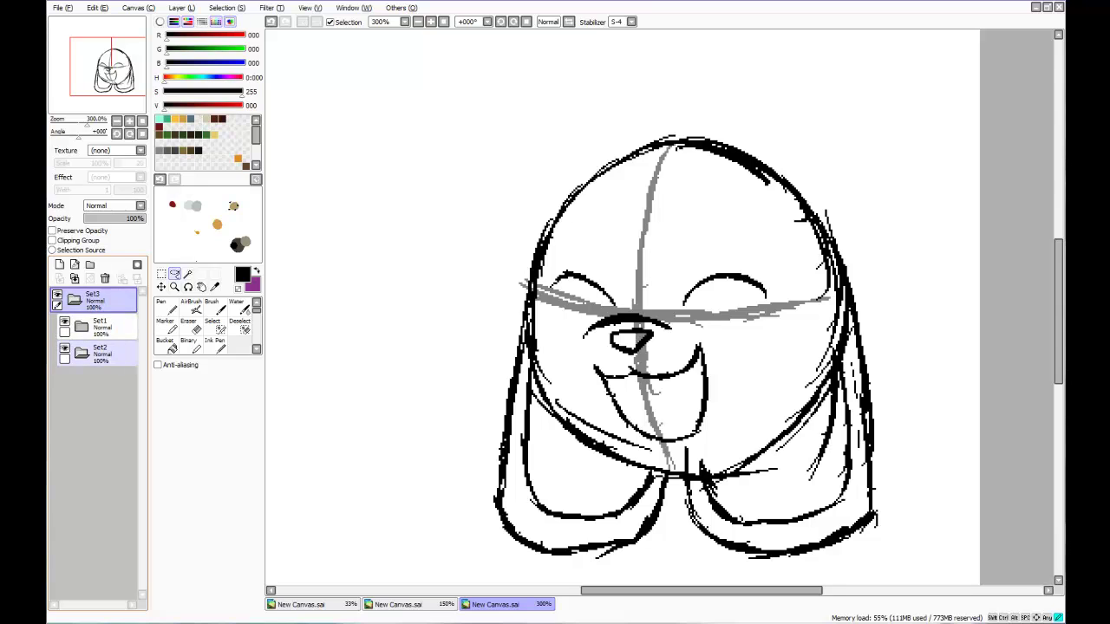
pyautogui.click(104, 353)
pyautogui.click(60, 264)
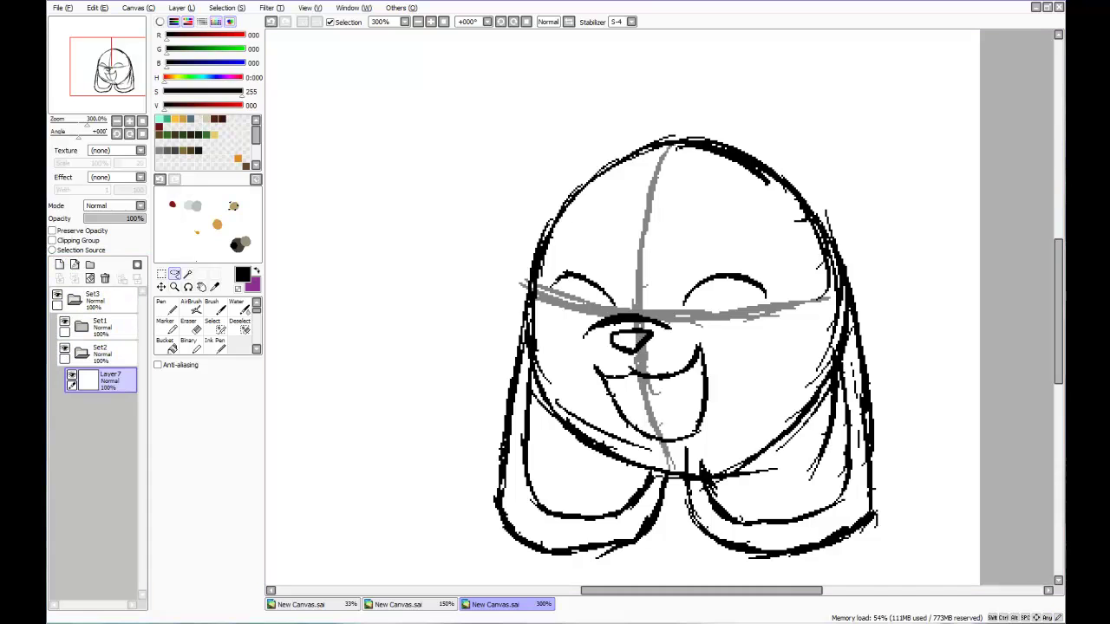
# - Sketch the body's left side with the Binary brush at size 4, running from below the chin to the canvas's bottom edge
pyautogui.click(188, 343)
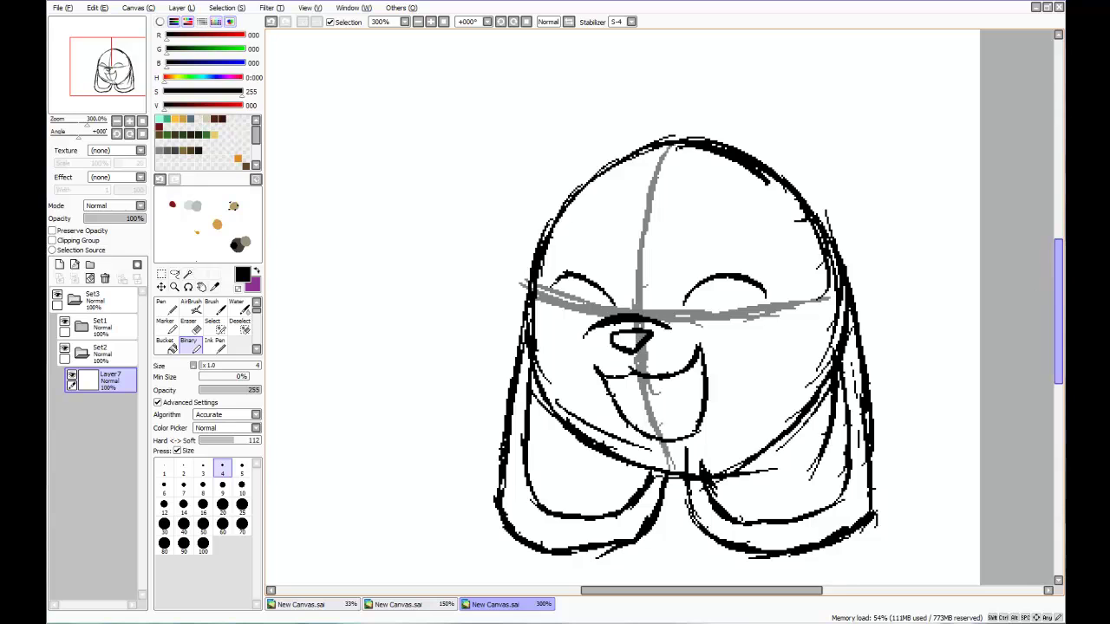
pyautogui.scroll(-5, 990, 234)
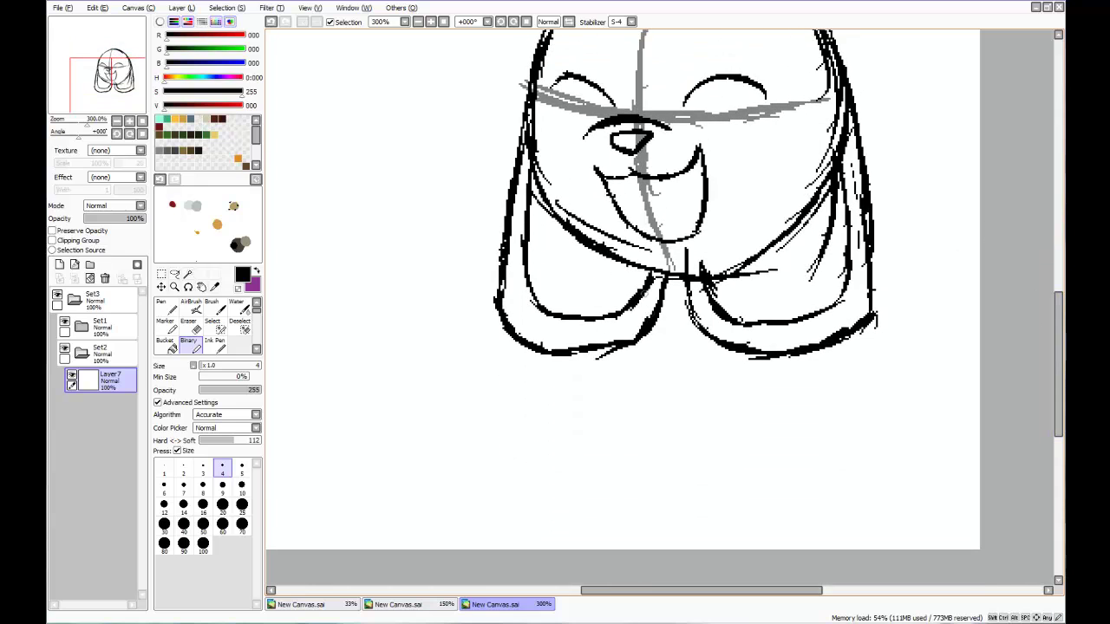
pyautogui.moveTo(641, 262); pyautogui.dragTo(631, 282)
pyautogui.moveTo(634, 275); pyautogui.dragTo(624, 307)
pyautogui.moveTo(637, 274); pyautogui.dragTo(597, 414)
pyautogui.moveTo(619, 361)
pyautogui.mouseDown()
pyautogui.moveTo(598, 444)
pyautogui.moveTo(601, 501)
pyautogui.mouseUp()
pyautogui.moveTo(609, 425); pyautogui.dragTo(590, 517)
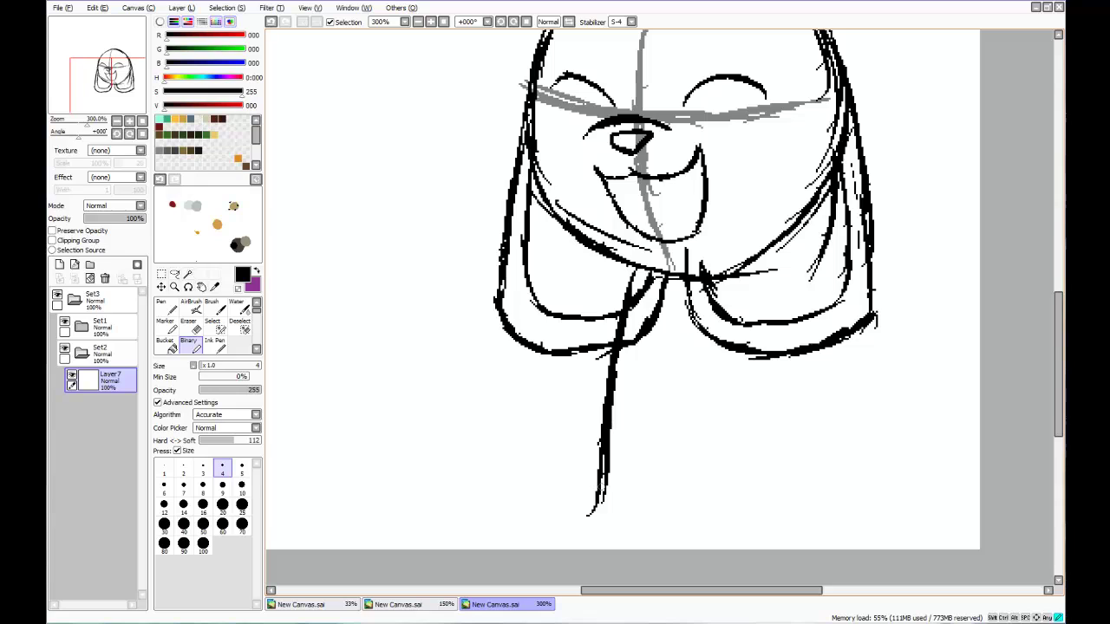
pyautogui.moveTo(605, 456); pyautogui.dragTo(598, 549)
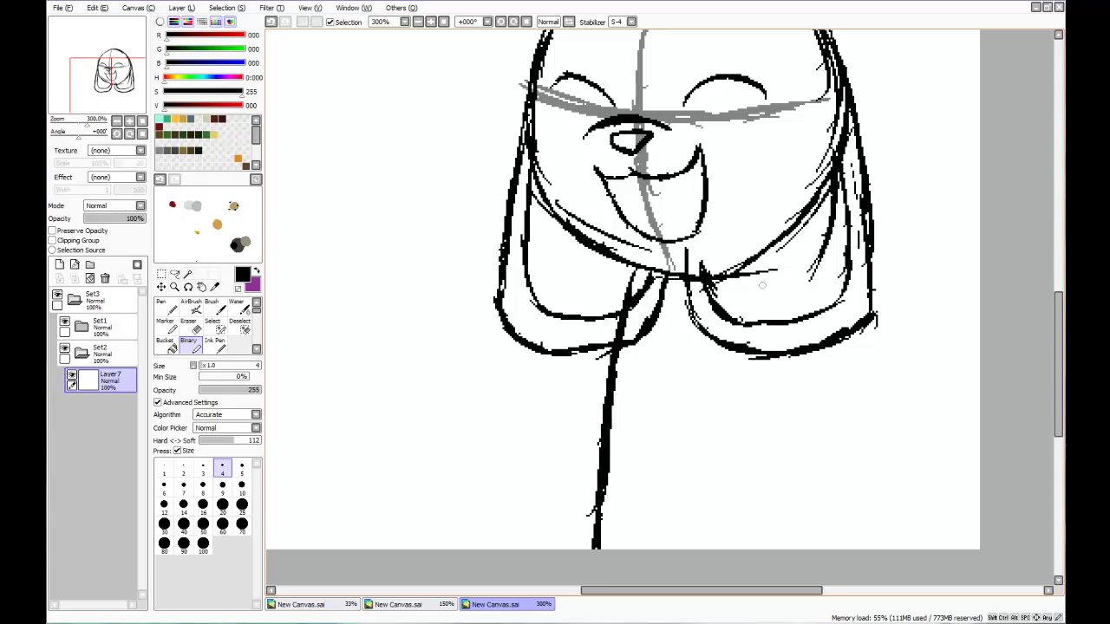
# - Try out the body's right side with strokes slanting down through the right ear, and undo them
pyautogui.moveTo(763, 252)
pyautogui.mouseDown()
pyautogui.moveTo(831, 417)
pyautogui.moveTo(826, 407)
pyautogui.mouseUp()
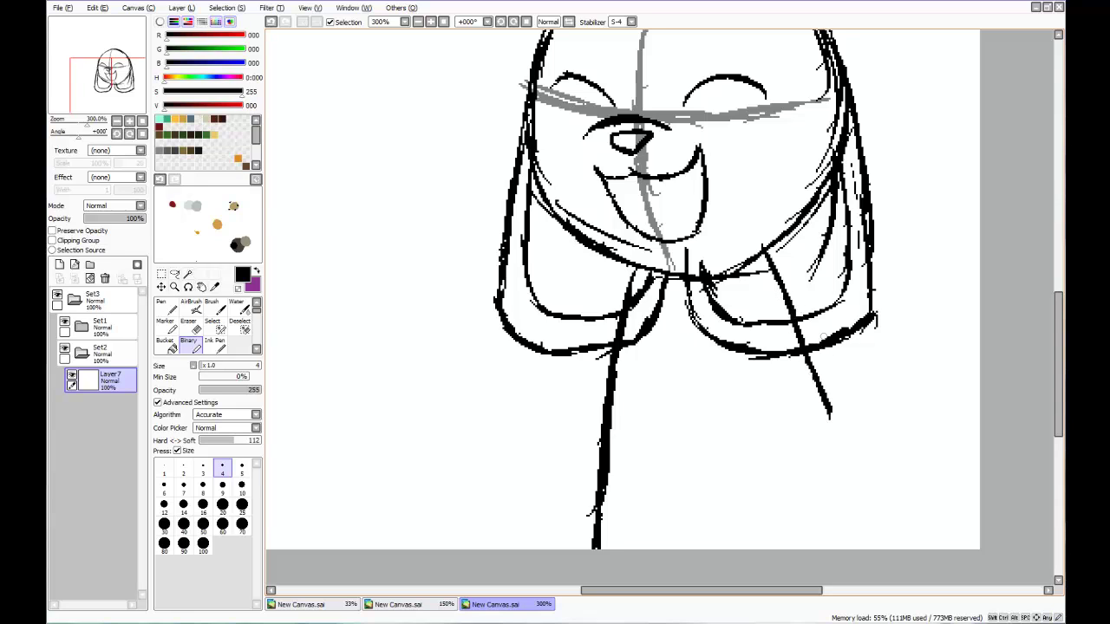
pyautogui.hotkey('ctrl', 'z')
pyautogui.hotkey('ctrl', 'z')
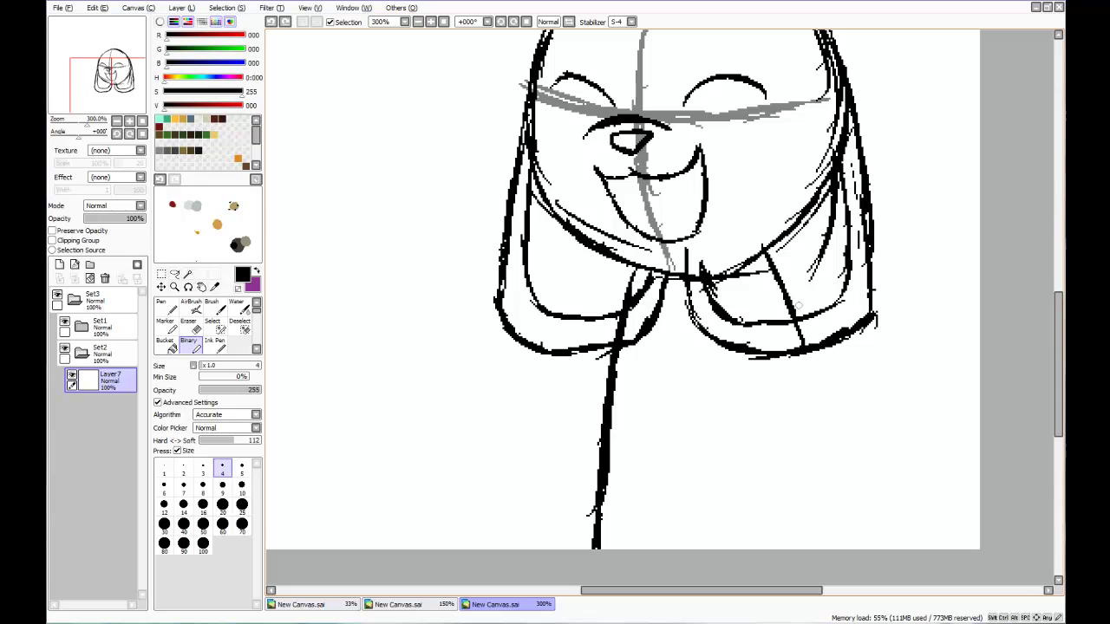
pyautogui.moveTo(791, 305); pyautogui.dragTo(806, 435)
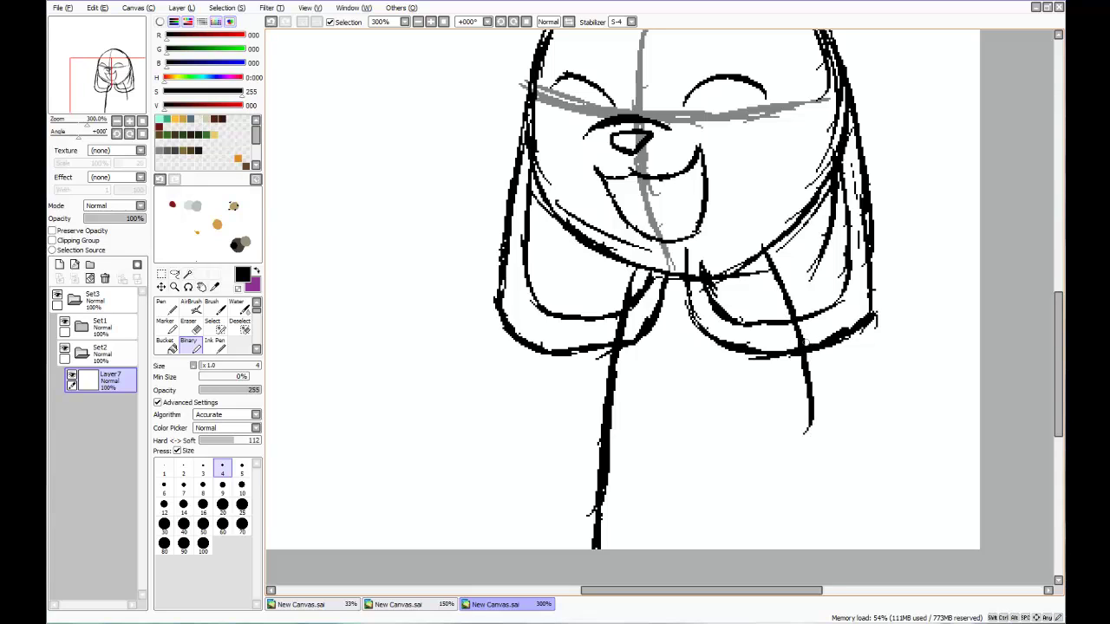
pyautogui.hotkey('ctrl', 'z')
pyautogui.hotkey('ctrl', 'z')
pyautogui.hotkey('ctrl', 'z')
pyautogui.hotkey('ctrl', 'z')
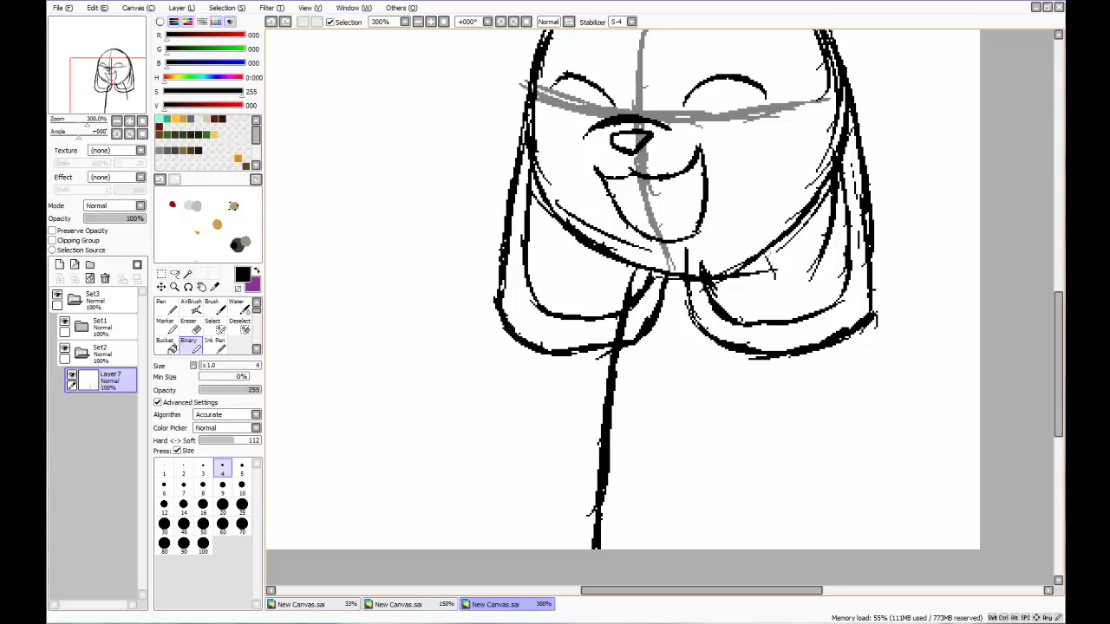
pyautogui.hotkey('ctrl', 'z')
# - Sketch the body's right side as a slightly slanted line from the jaw through the ear almost to the canvas's bottom edge
pyautogui.moveTo(768, 249); pyautogui.dragTo(783, 308)
pyautogui.moveTo(769, 250); pyautogui.dragTo(787, 343)
pyautogui.moveTo(774, 278); pyautogui.dragTo(806, 419)
pyautogui.moveTo(785, 318); pyautogui.dragTo(821, 539)
pyautogui.moveTo(812, 502); pyautogui.dragTo(820, 538)
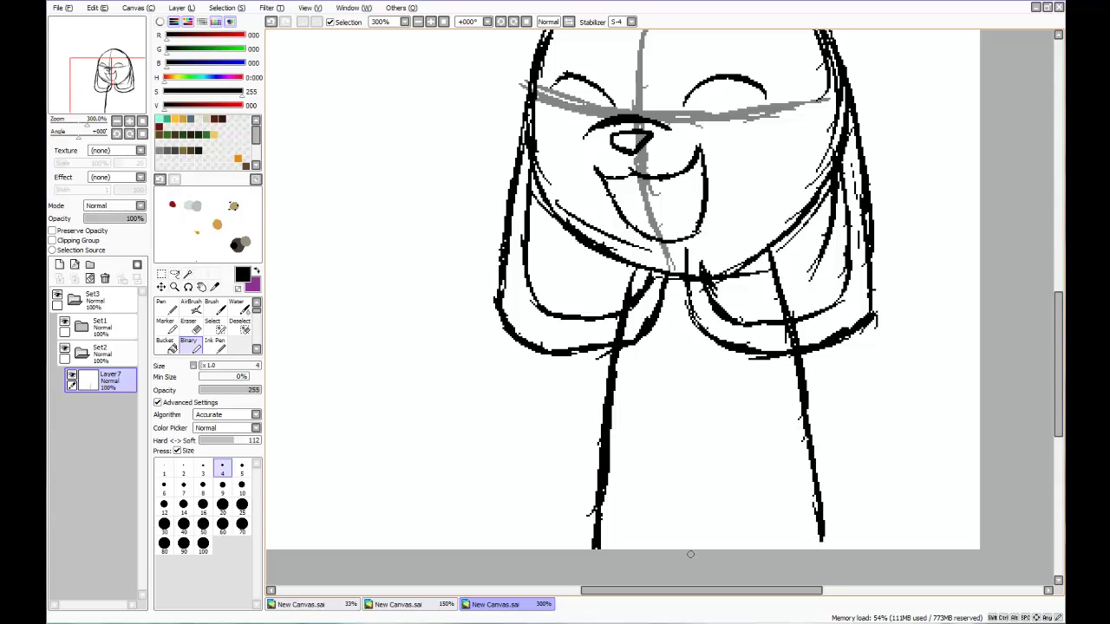
# - Draw a string with two hanging flags in the blank area left of the dog
pyautogui.moveTo(691, 590); pyautogui.dragTo(607, 591)
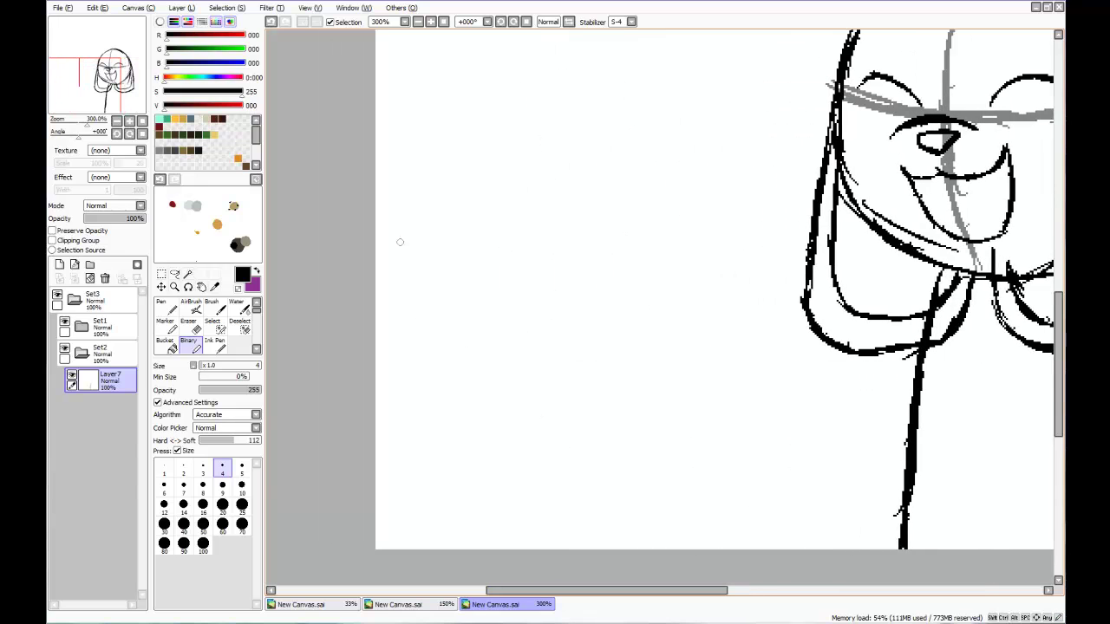
pyautogui.moveTo(395, 196)
pyautogui.mouseDown()
pyautogui.moveTo(509, 162)
pyautogui.moveTo(535, 239)
pyautogui.moveTo(440, 255)
pyautogui.moveTo(415, 194)
pyautogui.mouseUp()
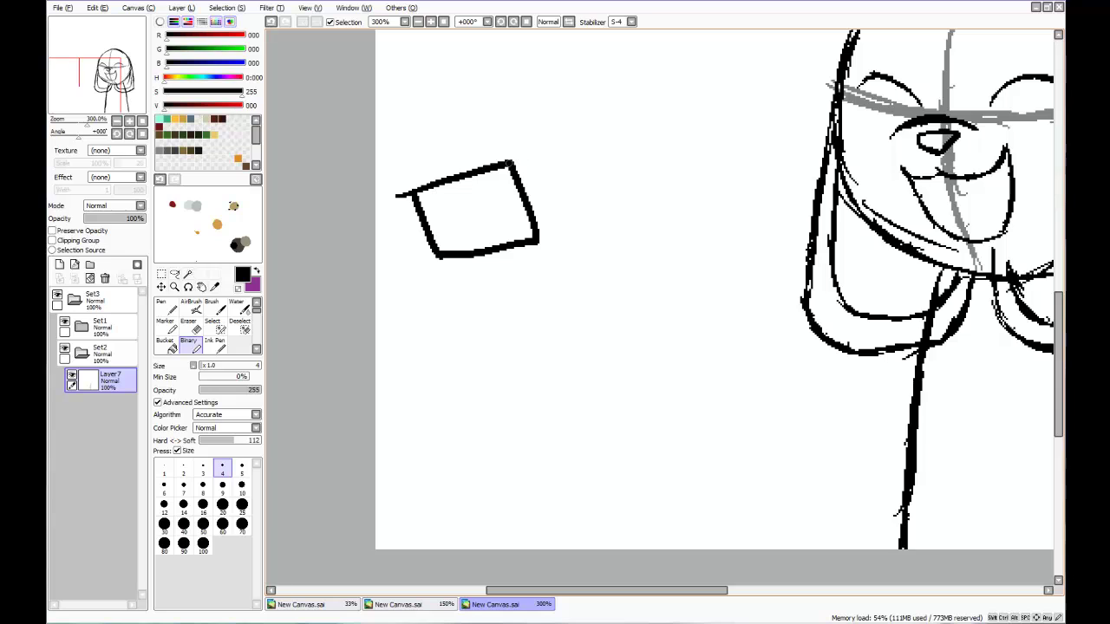
pyautogui.moveTo(512, 161); pyautogui.dragTo(564, 130)
pyautogui.moveTo(523, 178)
pyautogui.mouseDown()
pyautogui.moveTo(562, 154)
pyautogui.moveTo(585, 223)
pyautogui.moveTo(667, 208)
pyautogui.moveTo(618, 104)
pyautogui.moveTo(560, 137)
pyautogui.mouseUp()
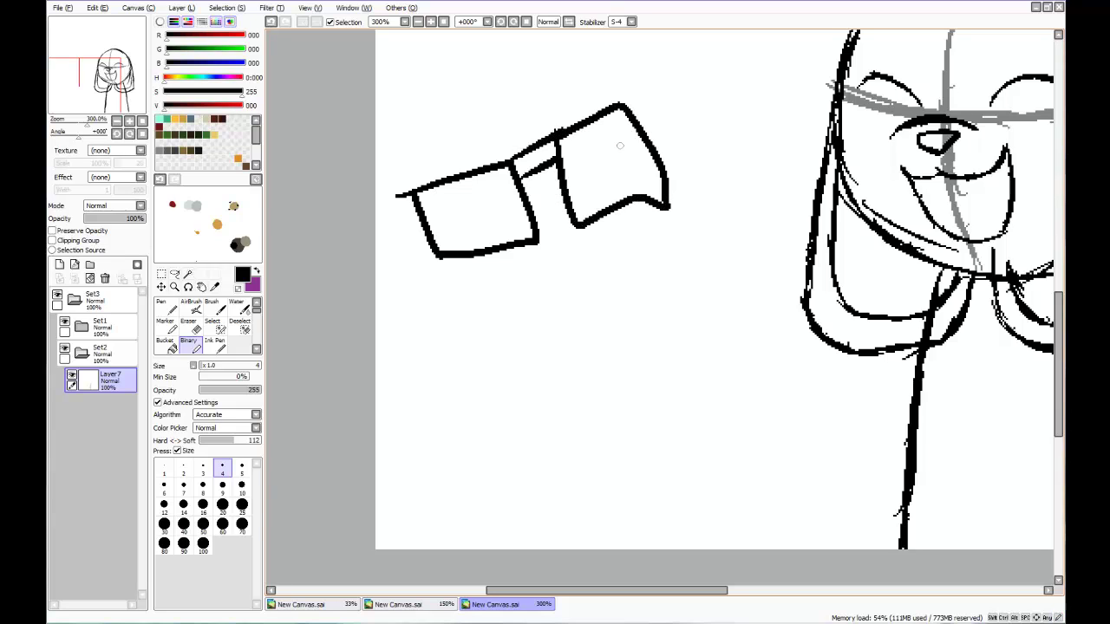
pyautogui.moveTo(618, 106); pyautogui.dragTo(656, 67)
pyautogui.moveTo(629, 117); pyautogui.dragTo(665, 83)
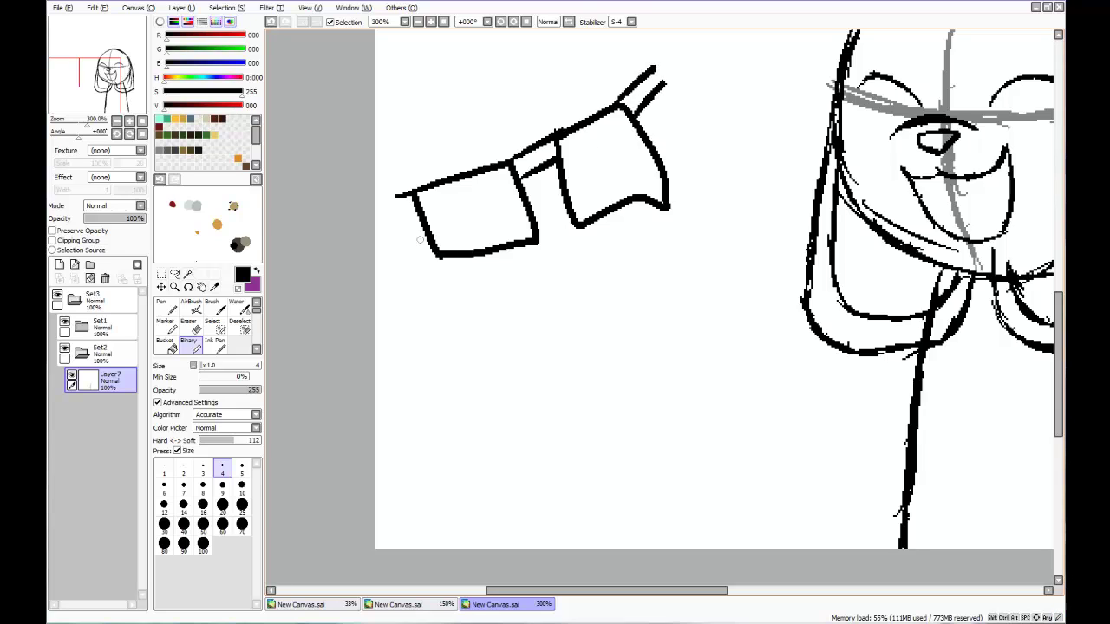
pyautogui.moveTo(384, 173); pyautogui.dragTo(412, 193)
pyautogui.moveTo(377, 202); pyautogui.dragTo(419, 222)
# - Scribble blue inside the left flag and red inside the right one, and draw a small black curved arrow beside the head
pyautogui.click(238, 64)
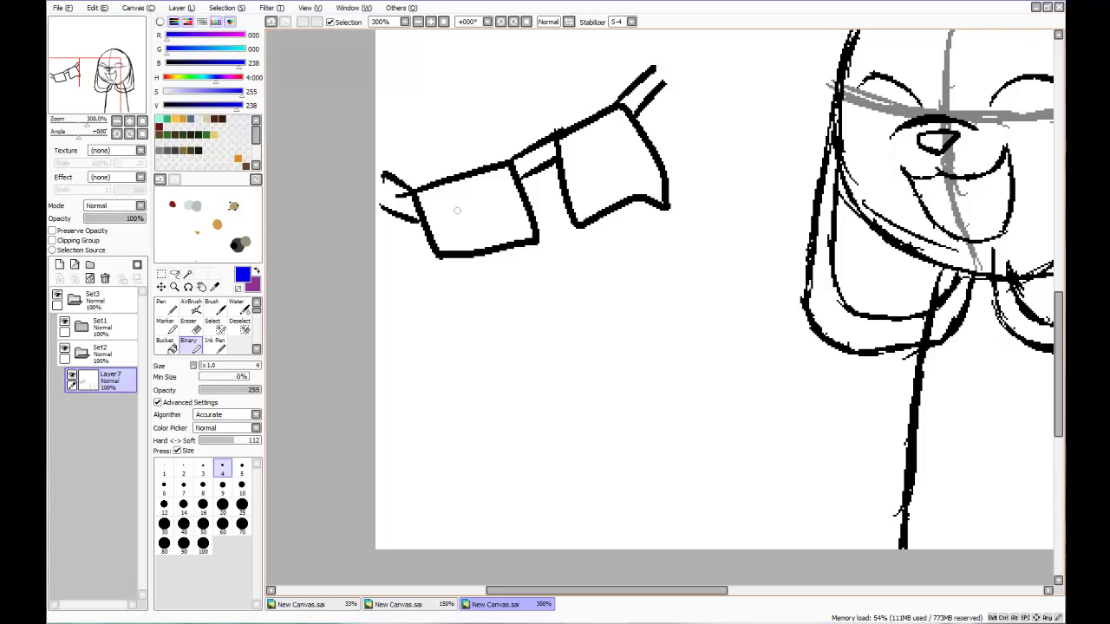
pyautogui.moveTo(444, 205)
pyautogui.mouseDown()
pyautogui.moveTo(484, 221)
pyautogui.moveTo(518, 208)
pyautogui.moveTo(488, 186)
pyautogui.moveTo(434, 227)
pyautogui.mouseUp()
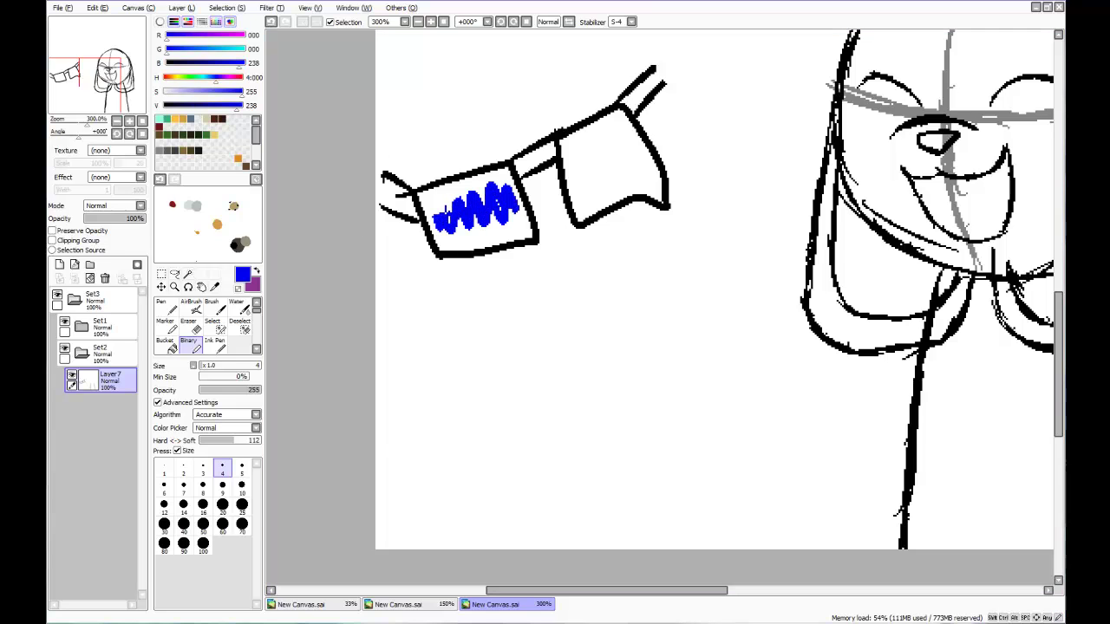
pyautogui.click(165, 79)
pyautogui.moveTo(563, 172)
pyautogui.mouseDown()
pyautogui.moveTo(572, 160)
pyautogui.moveTo(627, 170)
pyautogui.moveTo(621, 136)
pyautogui.mouseUp()
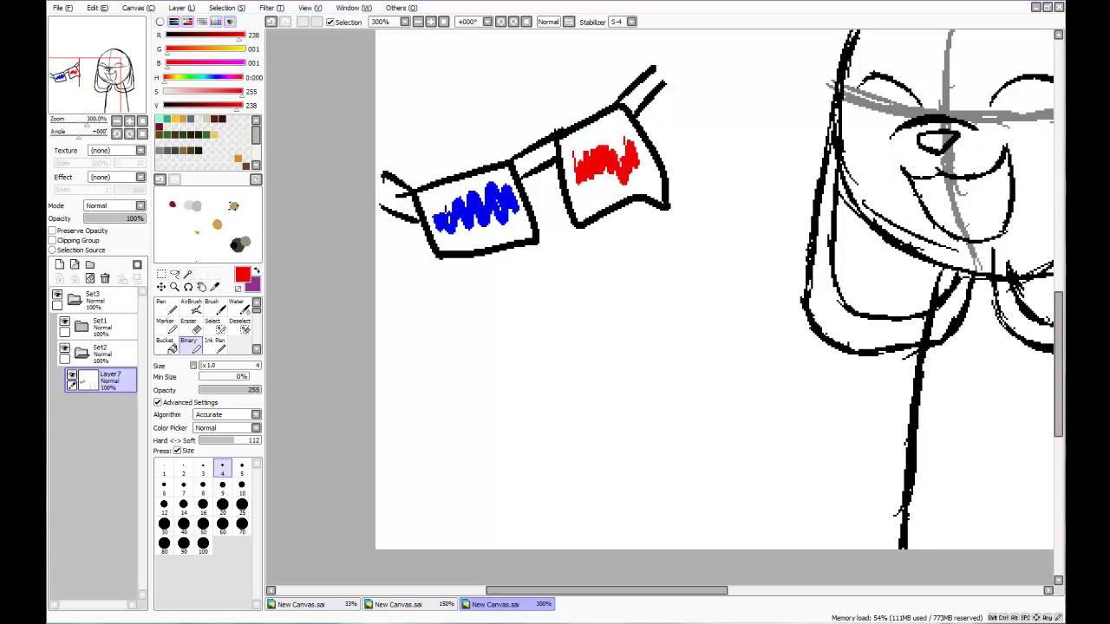
pyautogui.moveTo(735, 114); pyautogui.dragTo(785, 118)
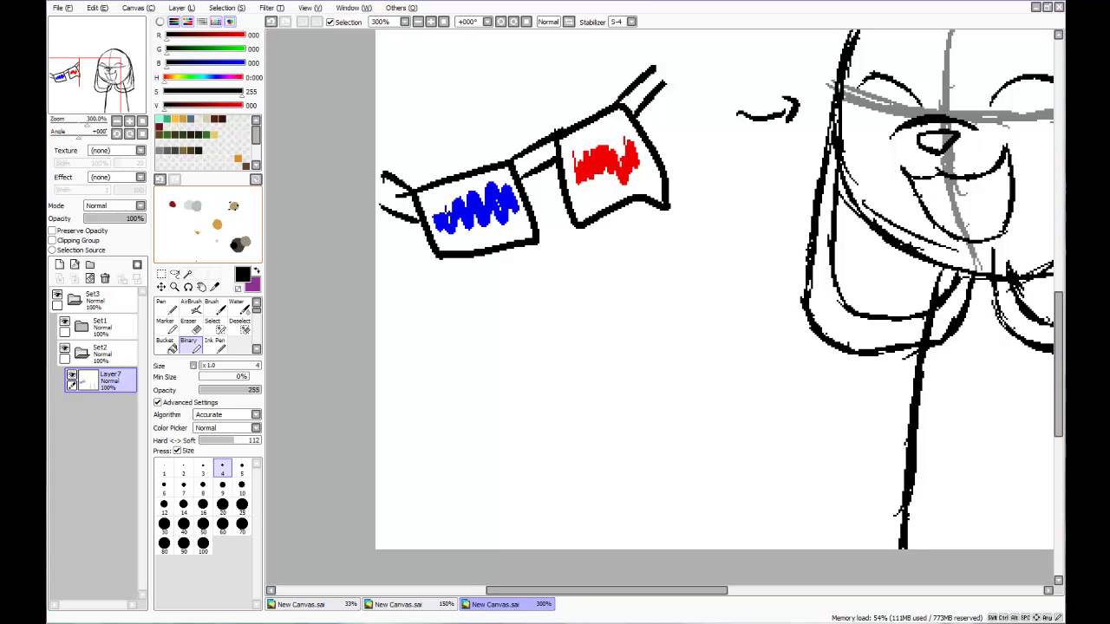
# - Lasso the flags and the small arrow, delete them and clear the selection
pyautogui.click(174, 274)
pyautogui.moveTo(435, 97)
pyautogui.mouseDown()
pyautogui.moveTo(320, 247)
pyautogui.moveTo(663, 248)
pyautogui.moveTo(803, 129)
pyautogui.mouseUp()
pyautogui.moveTo(806, 74); pyautogui.dragTo(785, 34)
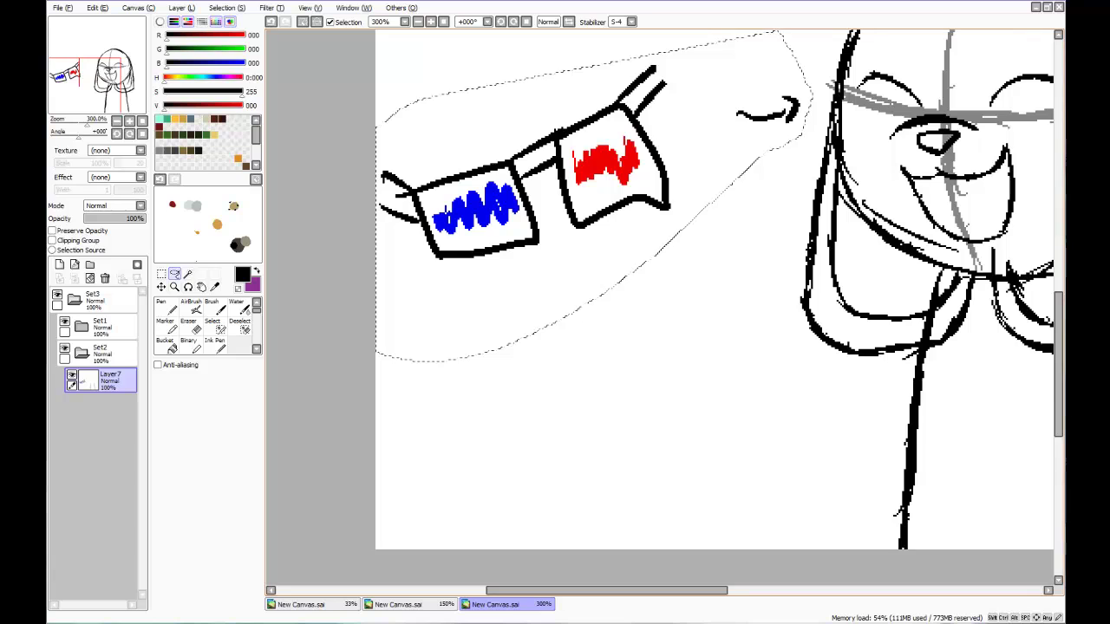
pyautogui.press('Delete')
pyautogui.hotkey('ctrl', 'd')
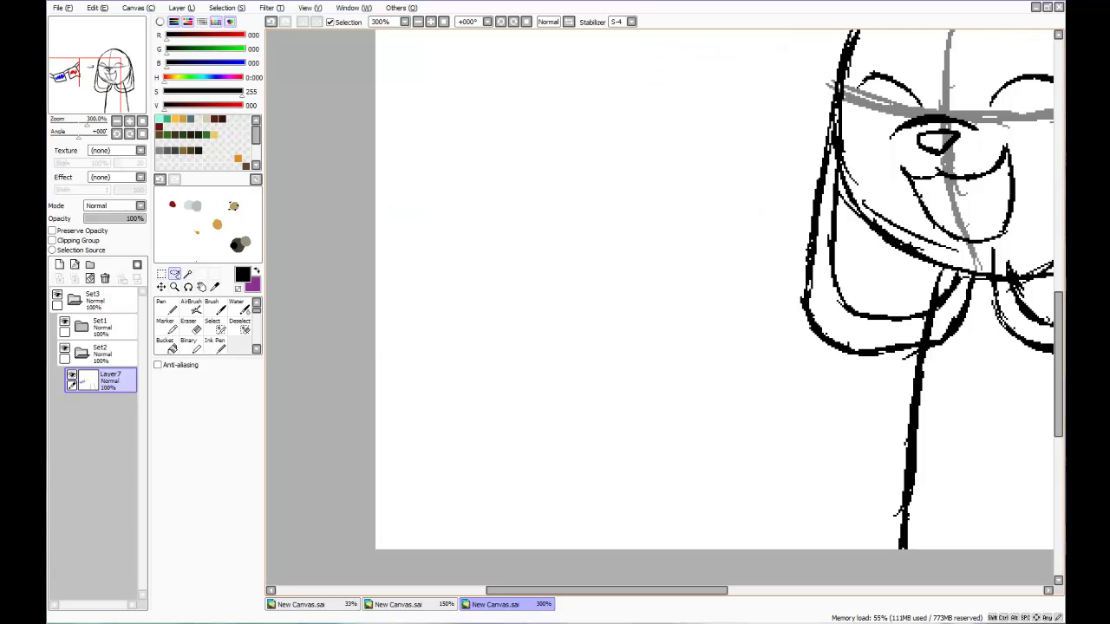
# - Clear all the body lines from Layer7
pyautogui.click(189, 345)
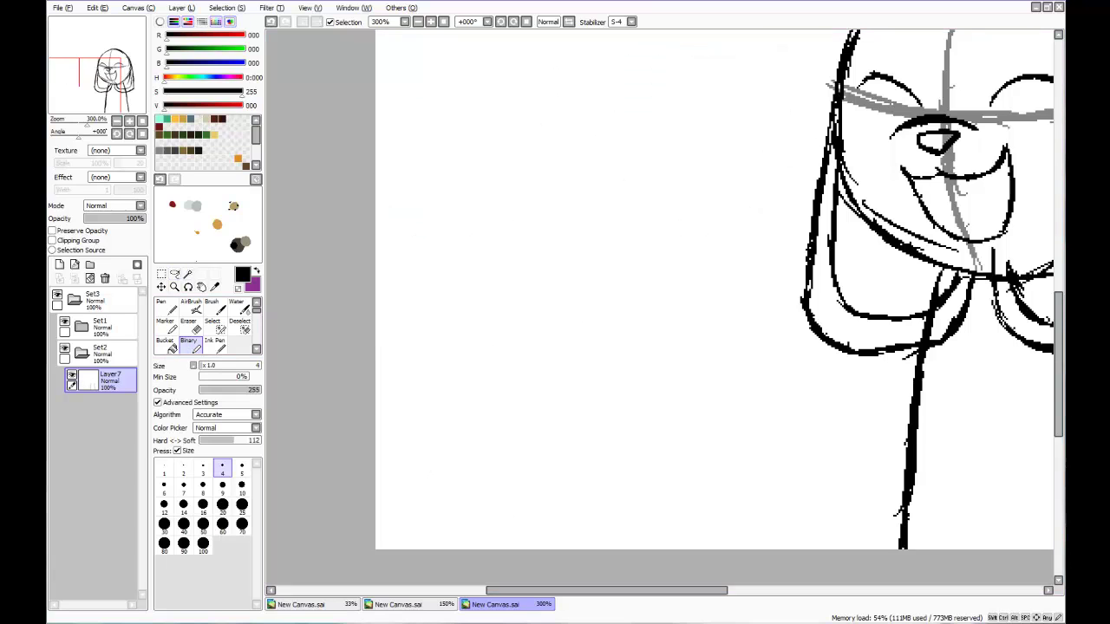
pyautogui.moveTo(607, 591); pyautogui.dragTo(715, 590)
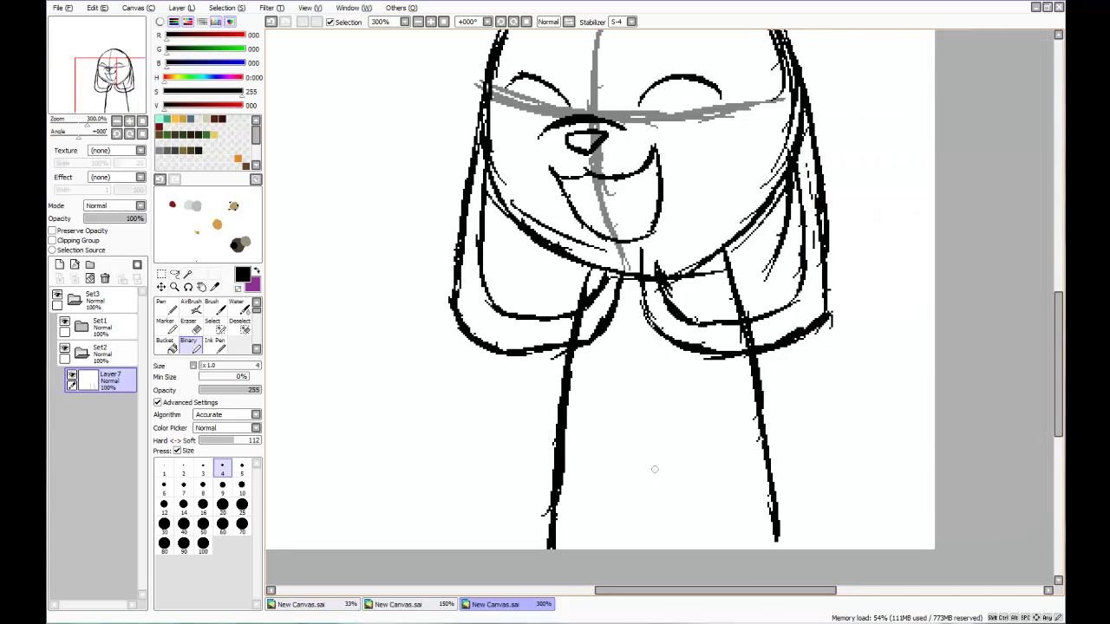
pyautogui.click(90, 278)
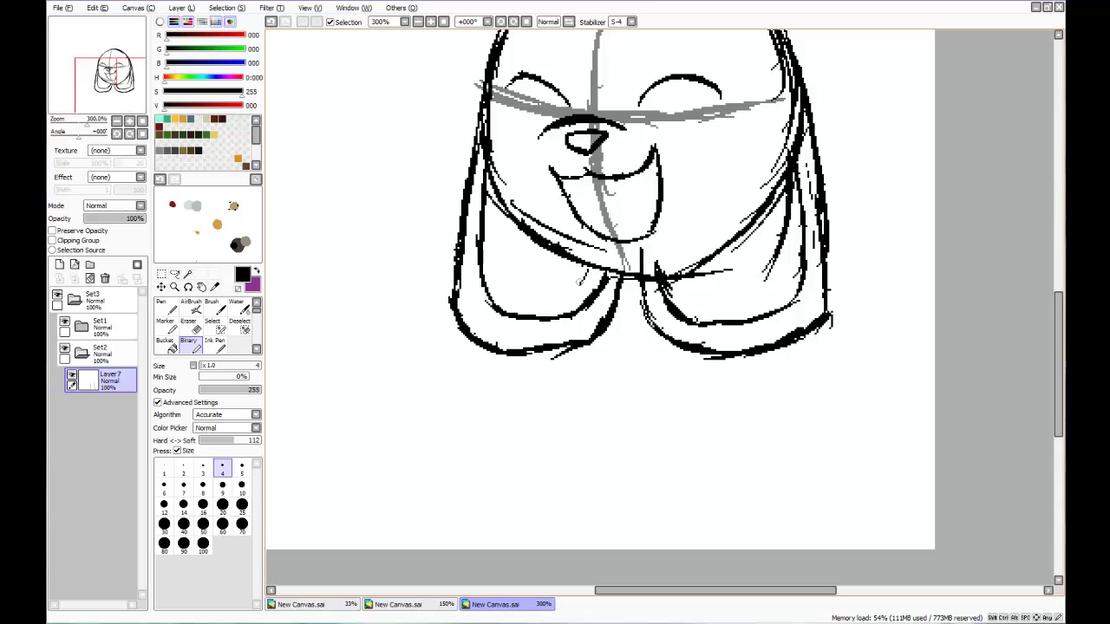
# - Redraw the body's left side as a gently curved line from below the chin to the canvas's bottom edge
pyautogui.moveTo(589, 271)
pyautogui.mouseDown()
pyautogui.moveTo(559, 345)
pyautogui.moveTo(555, 439)
pyautogui.mouseUp()
pyautogui.moveTo(569, 369); pyautogui.dragTo(546, 538)
pyautogui.moveTo(554, 452); pyautogui.dragTo(545, 579)
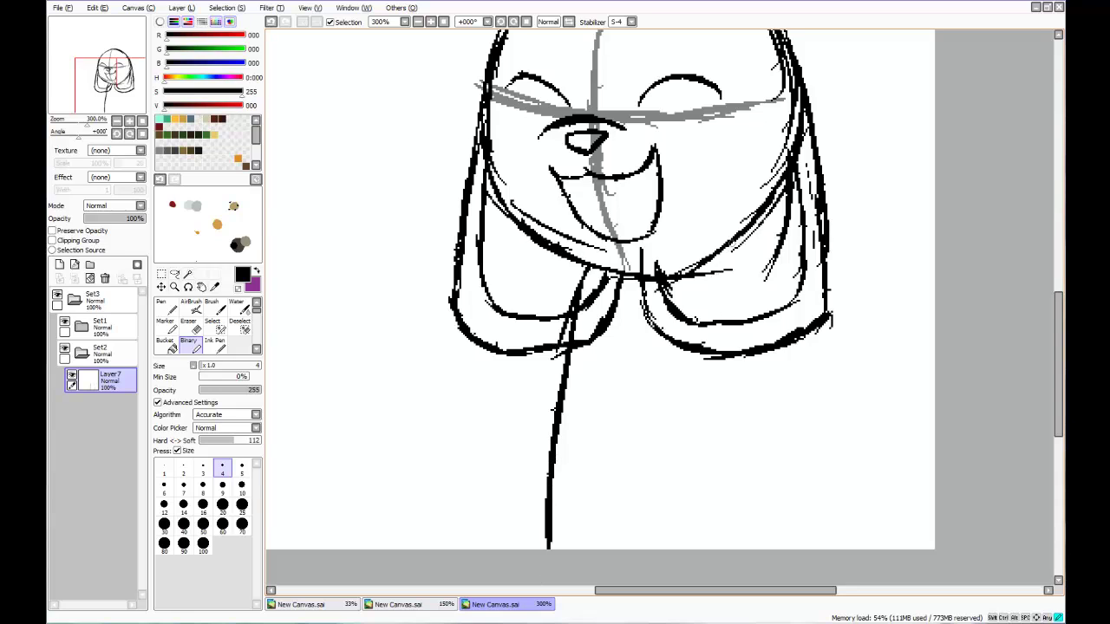
# - Sketch an outward-curving right side for the body, and remove it with a rectangular selection
pyautogui.moveTo(728, 245); pyautogui.dragTo(756, 314)
pyautogui.moveTo(733, 272); pyautogui.dragTo(779, 396)
pyautogui.moveTo(763, 357); pyautogui.dragTo(793, 550)
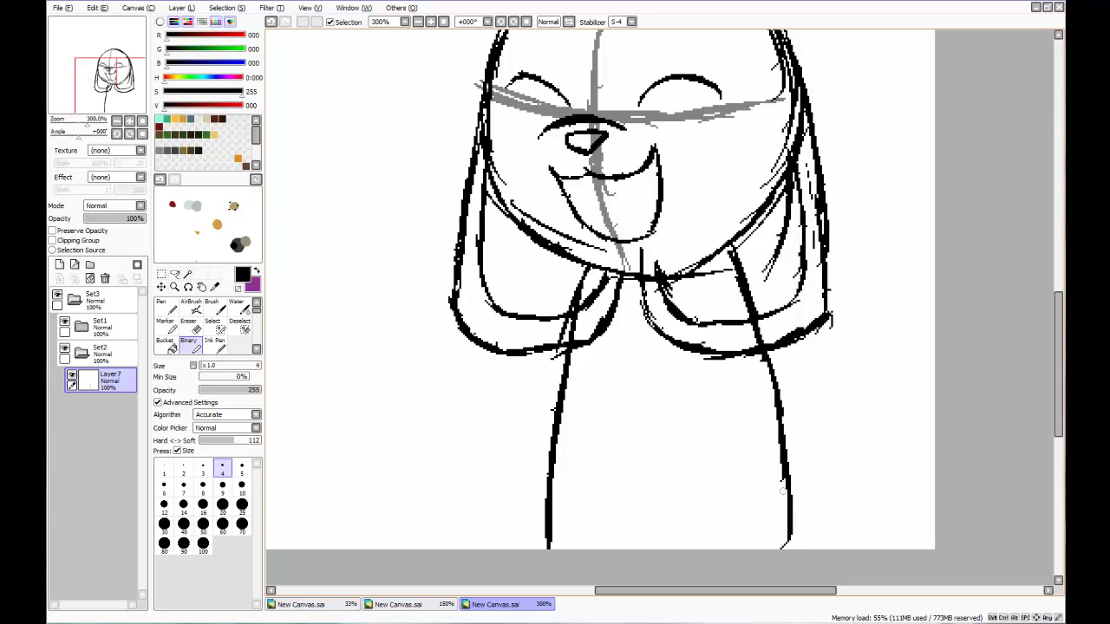
pyautogui.moveTo(792, 506); pyautogui.dragTo(800, 550)
pyautogui.click(161, 274)
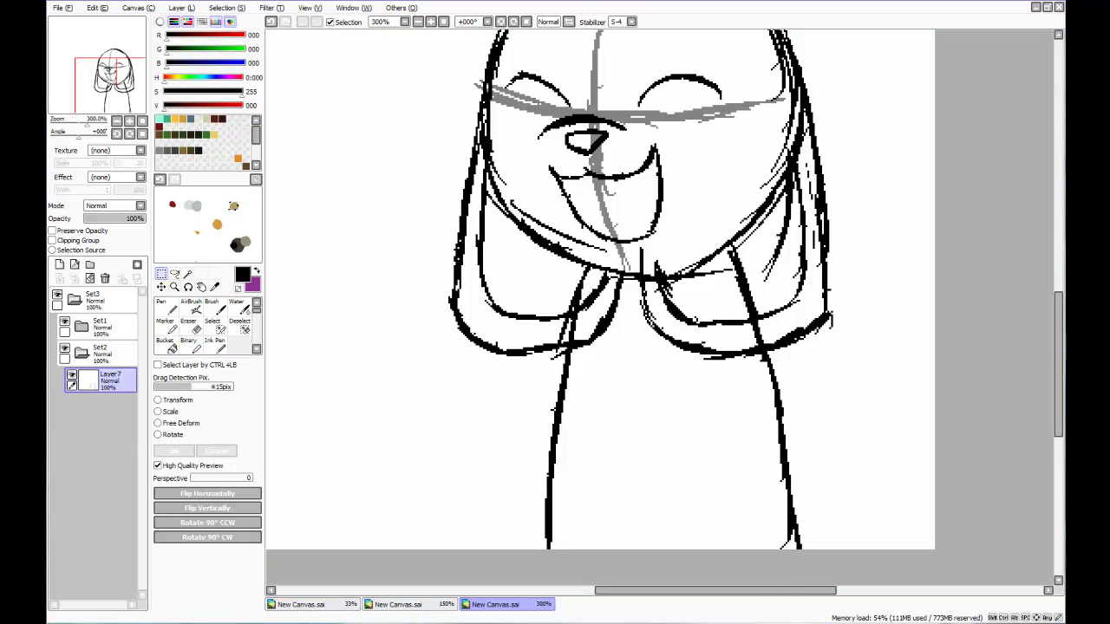
pyautogui.moveTo(875, 171); pyautogui.dragTo(698, 547)
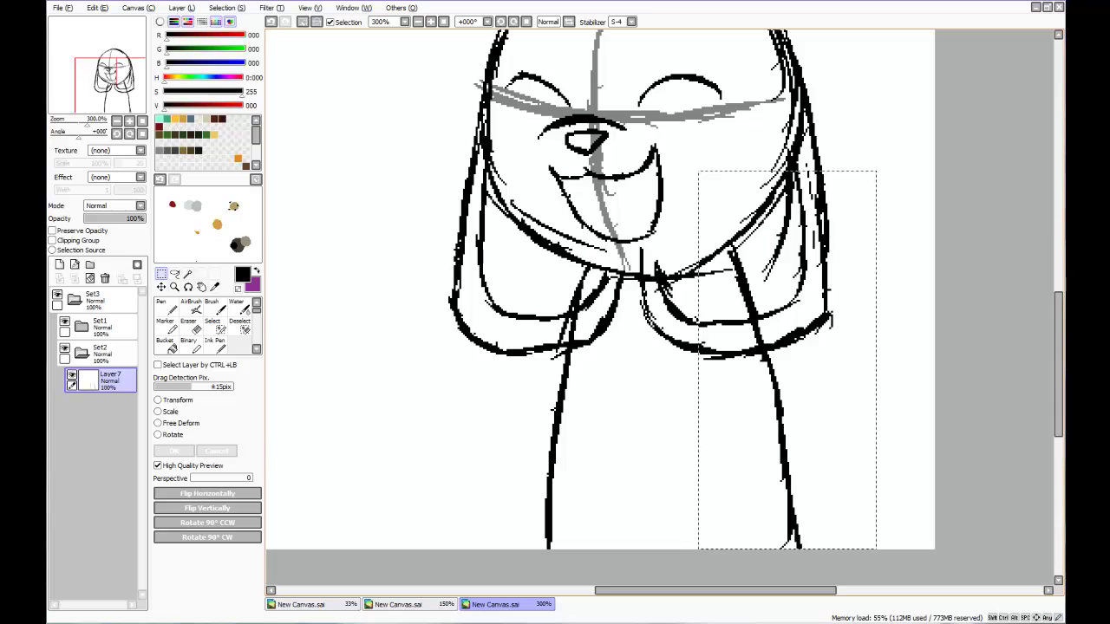
pyautogui.hotkey('ctrl', 'x')
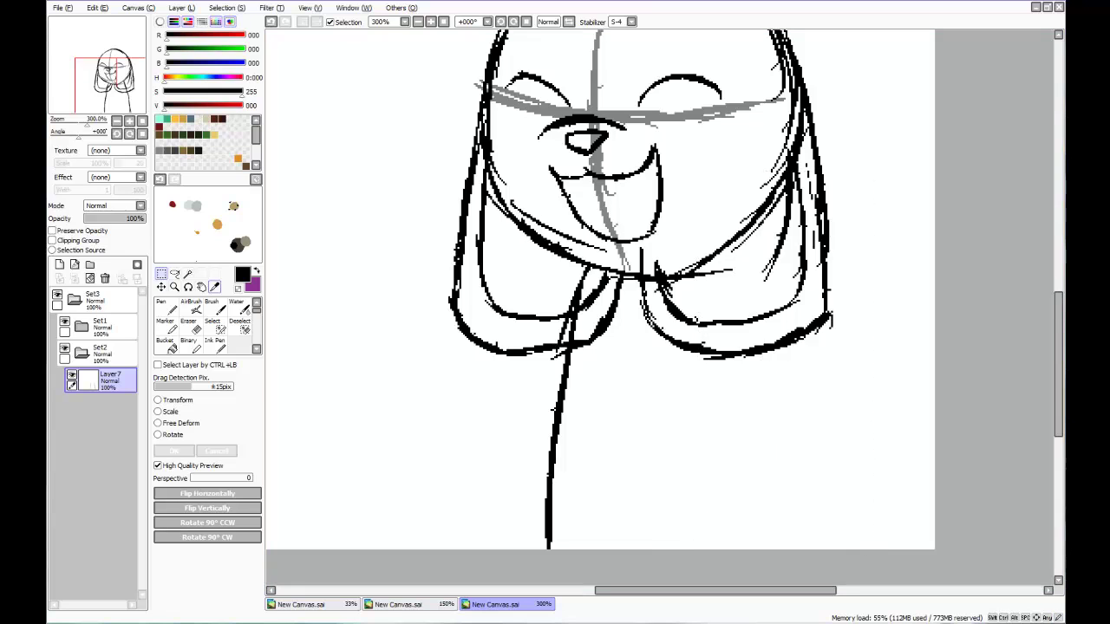
# - Redraw the body's right side down to the canvas's bottom edge and sketch a curved V shape beneath the chin
pyautogui.click(188, 342)
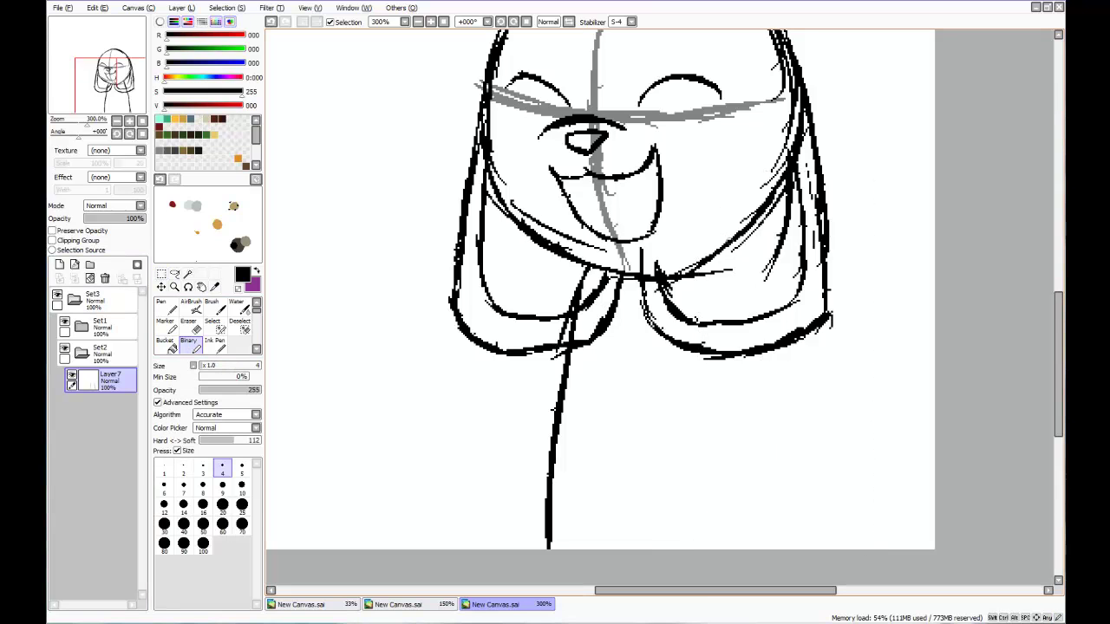
pyautogui.moveTo(730, 245); pyautogui.dragTo(783, 548)
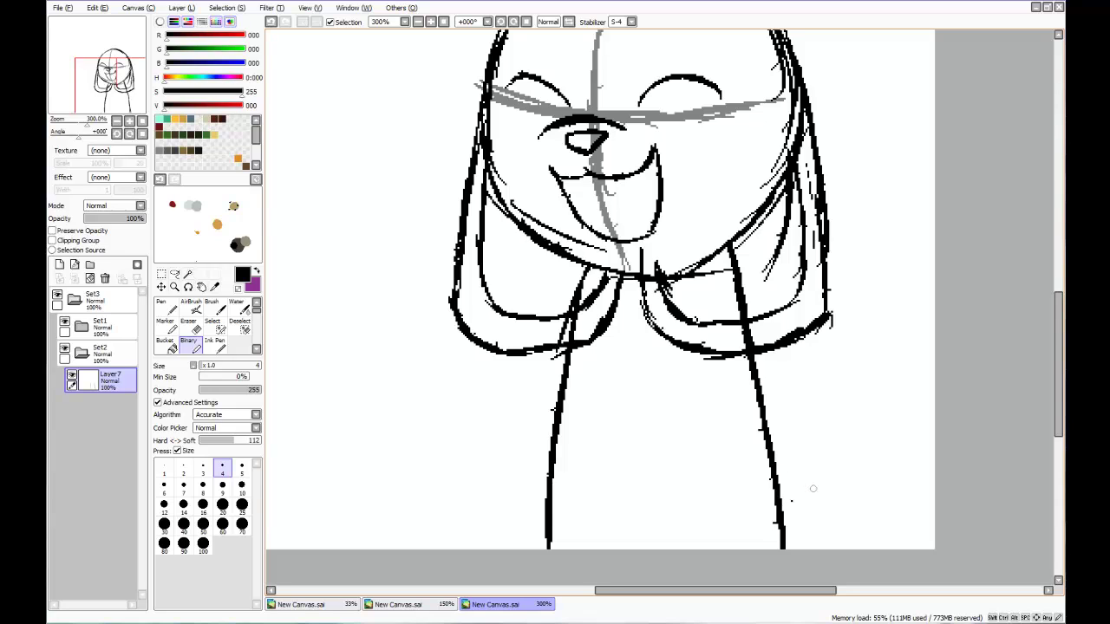
pyautogui.hotkey('ctrl', 'z')
pyautogui.moveTo(708, 254); pyautogui.dragTo(637, 319)
pyautogui.moveTo(586, 269); pyautogui.dragTo(631, 320)
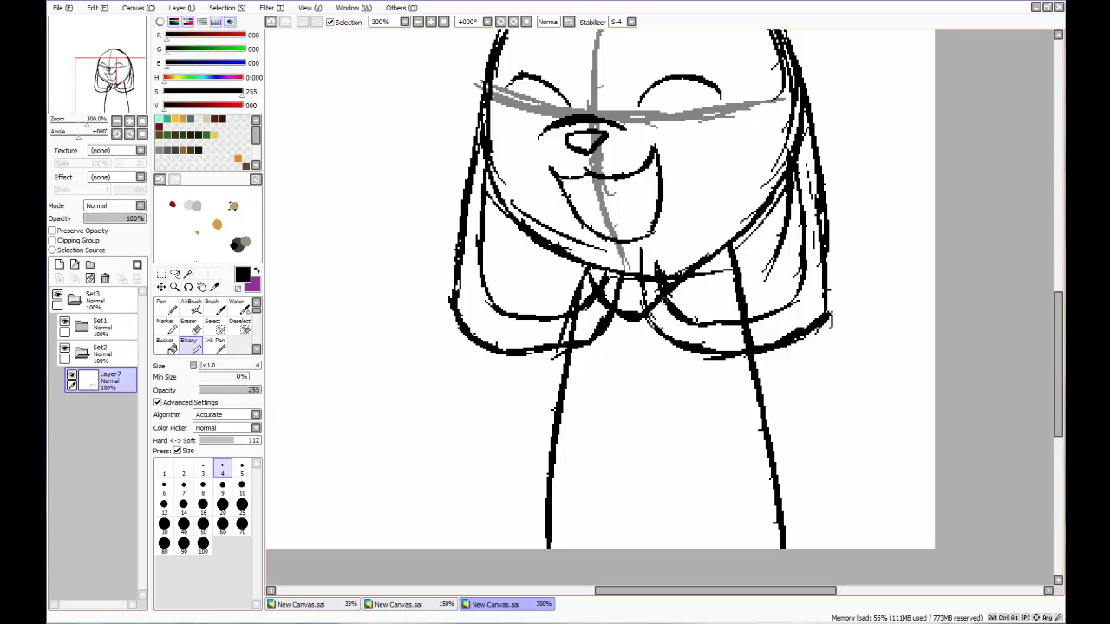
pyautogui.moveTo(658, 297); pyautogui.dragTo(664, 350)
pyautogui.hotkey('ctrl', 'z')
pyautogui.hotkey('ctrl', 'z')
pyautogui.hotkey('ctrl', 'z')
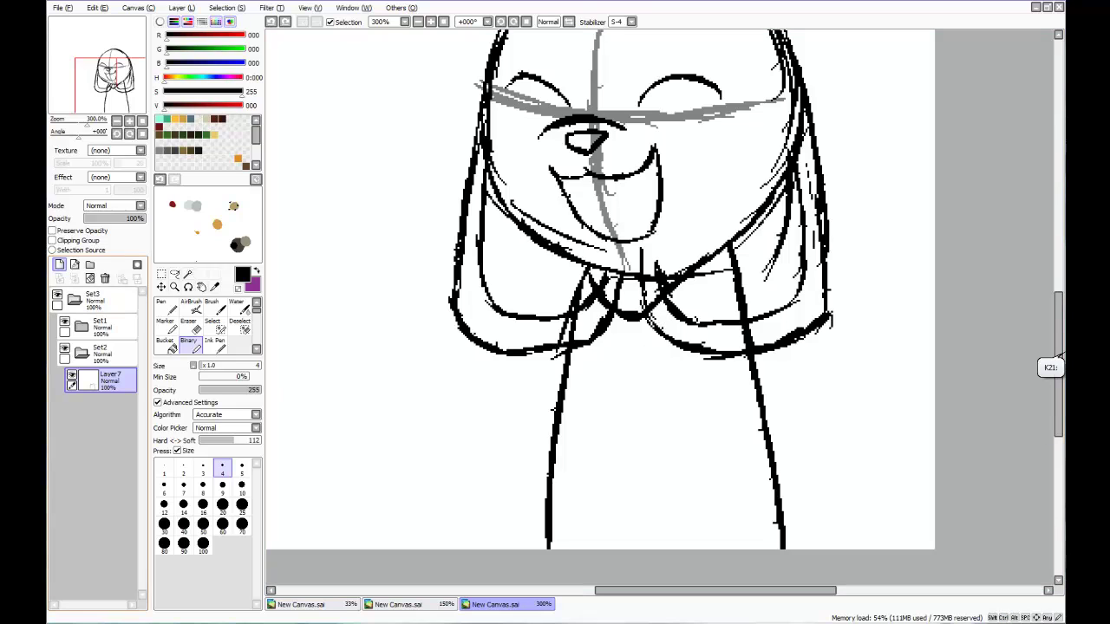
# - Add a new layer above Layer7 and sketch short vertical strokes down from both sides of the curve beneath the chin
pyautogui.click(60, 264)
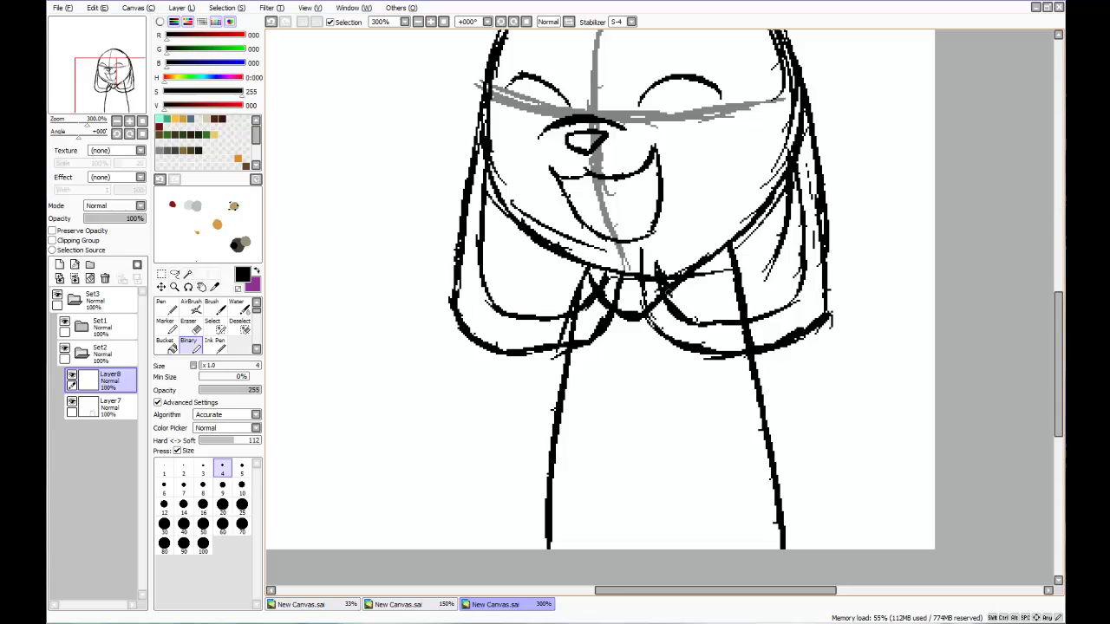
pyautogui.moveTo(668, 293)
pyautogui.mouseDown()
pyautogui.moveTo(664, 347)
pyautogui.moveTo(674, 352)
pyautogui.mouseUp()
pyautogui.moveTo(596, 305)
pyautogui.mouseDown()
pyautogui.moveTo(589, 365)
pyautogui.moveTo(601, 366)
pyautogui.mouseUp()
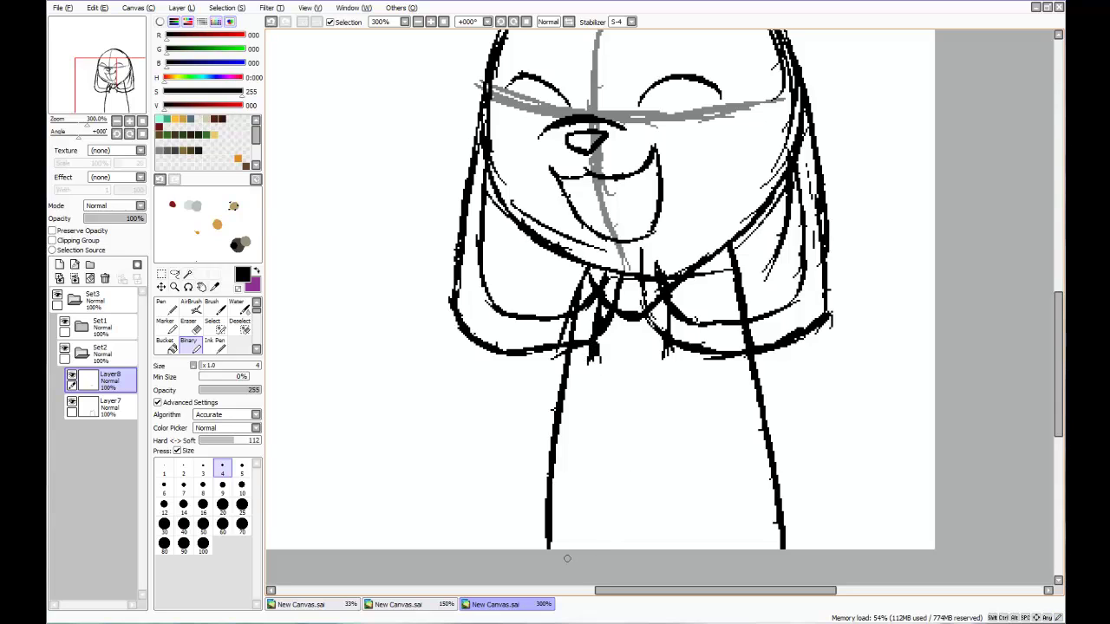
# - Sketch the angular gap between the legs, and add a new layer above Layer7 with a sideways 3-shaped face emblem on the chest
pyautogui.moveTo(572, 548)
pyautogui.mouseDown()
pyautogui.moveTo(591, 496)
pyautogui.moveTo(706, 486)
pyautogui.moveTo(726, 548)
pyautogui.mouseUp()
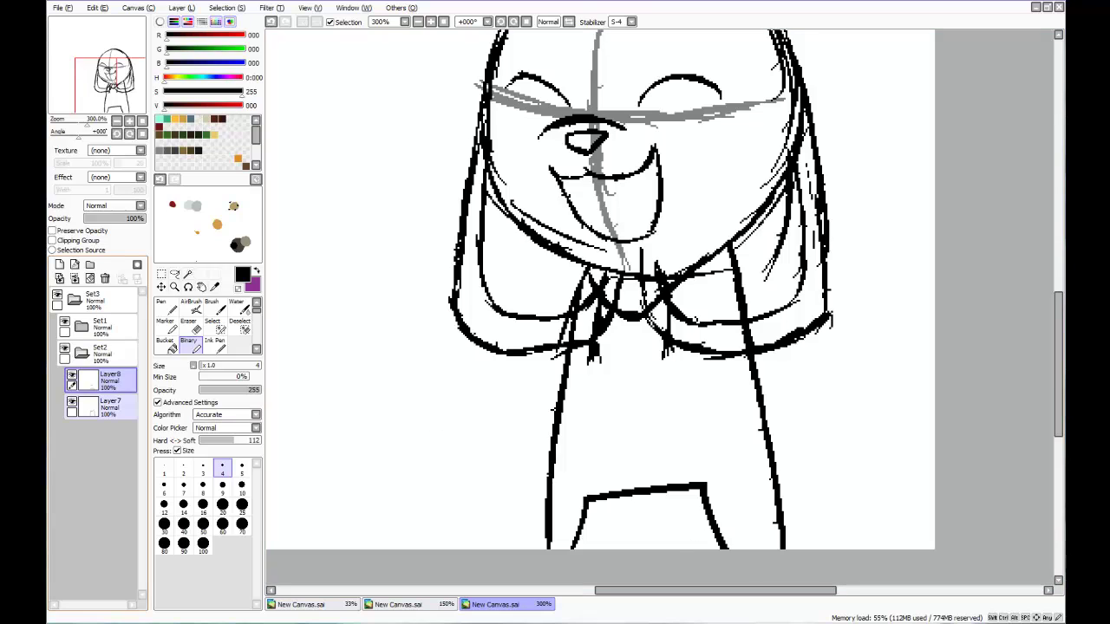
pyautogui.click(110, 407)
pyautogui.click(60, 264)
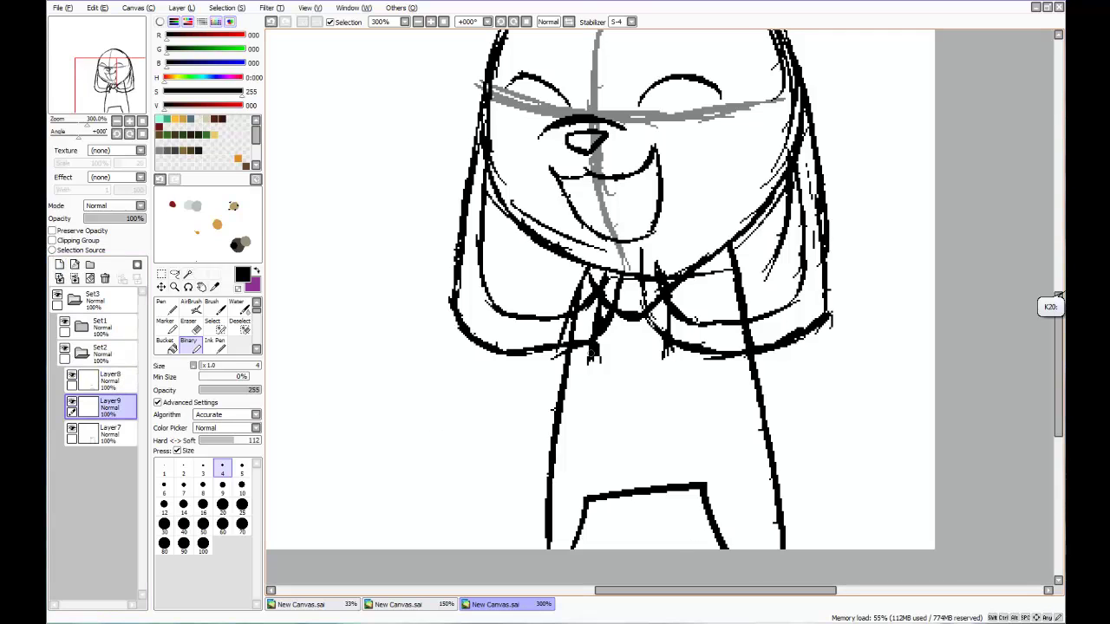
pyautogui.moveTo(595, 391)
pyautogui.mouseDown()
pyautogui.moveTo(680, 377)
pyautogui.moveTo(643, 415)
pyautogui.moveTo(678, 411)
pyautogui.moveTo(693, 427)
pyautogui.moveTo(613, 454)
pyautogui.mouseUp()
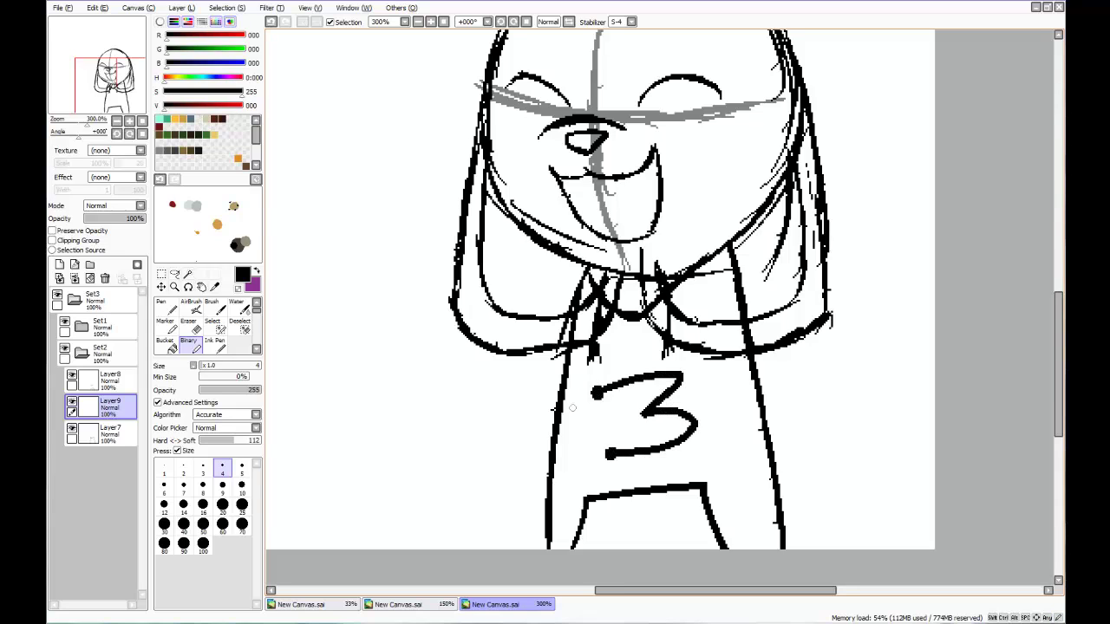
pyautogui.moveTo(582, 379); pyautogui.dragTo(576, 458)
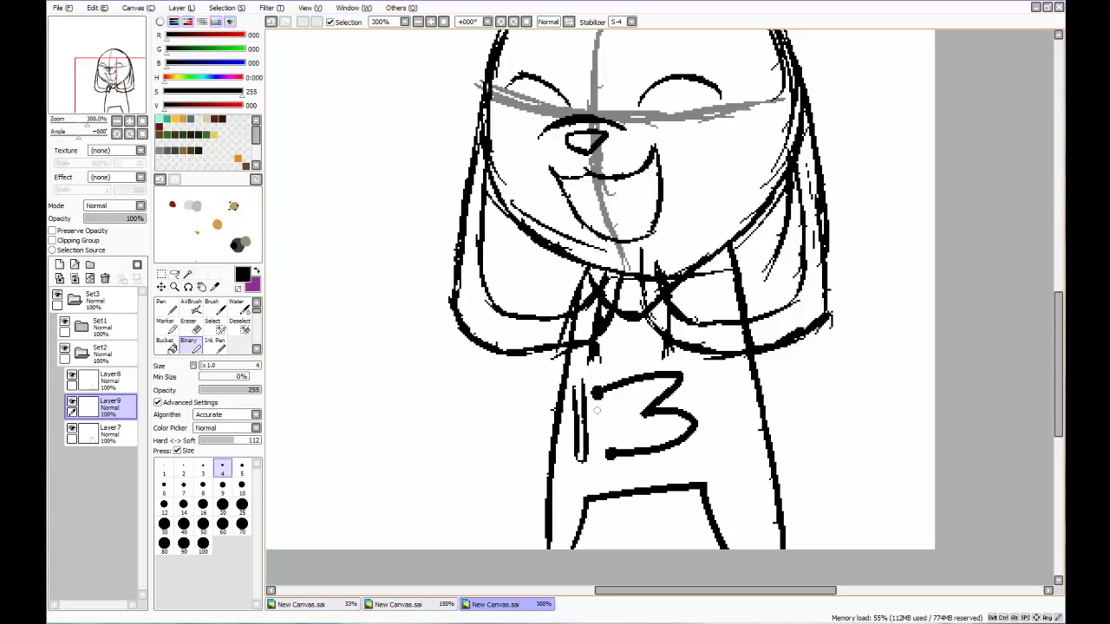
pyautogui.moveTo(596, 410); pyautogui.dragTo(595, 435)
# - Doodle an angled stroke, a dotted face, a curled clef-like shape, overlapping loops and a small handwritten word beside the dog on Layer9
pyautogui.moveTo(854, 365)
pyautogui.mouseDown()
pyautogui.moveTo(748, 383)
pyautogui.moveTo(734, 404)
pyautogui.moveTo(785, 416)
pyautogui.mouseUp()
pyautogui.click(856, 297)
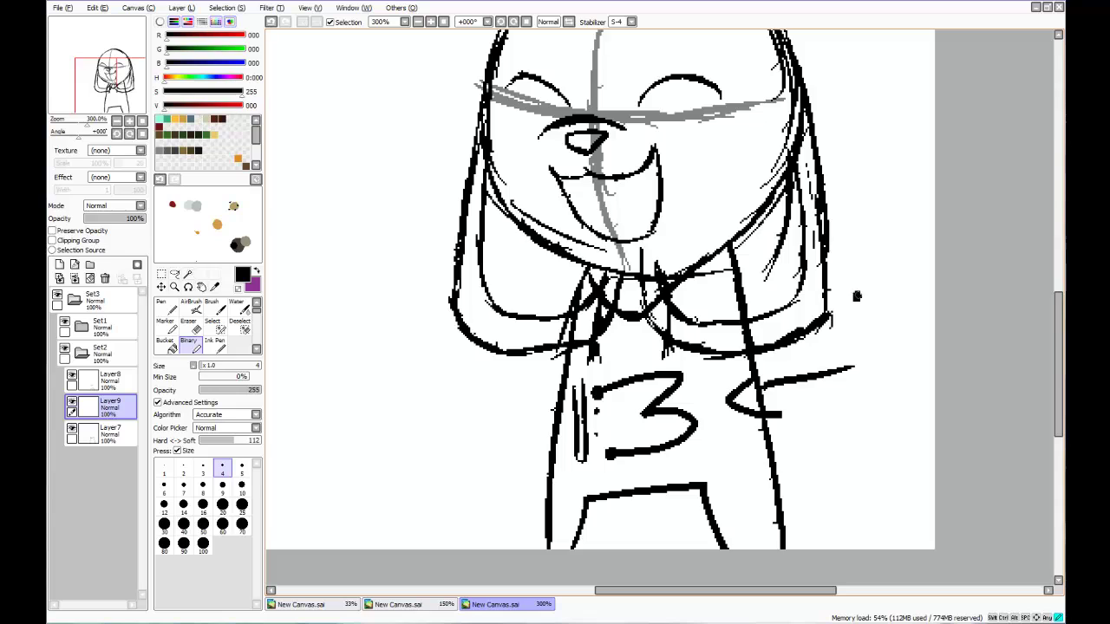
pyautogui.moveTo(885, 286)
pyautogui.mouseDown()
pyautogui.moveTo(898, 277)
pyautogui.moveTo(903, 298)
pyautogui.mouseUp()
pyautogui.moveTo(884, 340)
pyautogui.mouseDown()
pyautogui.moveTo(849, 326)
pyautogui.moveTo(908, 331)
pyautogui.mouseUp()
pyautogui.moveTo(907, 292); pyautogui.dragTo(934, 284)
pyautogui.click(890, 279)
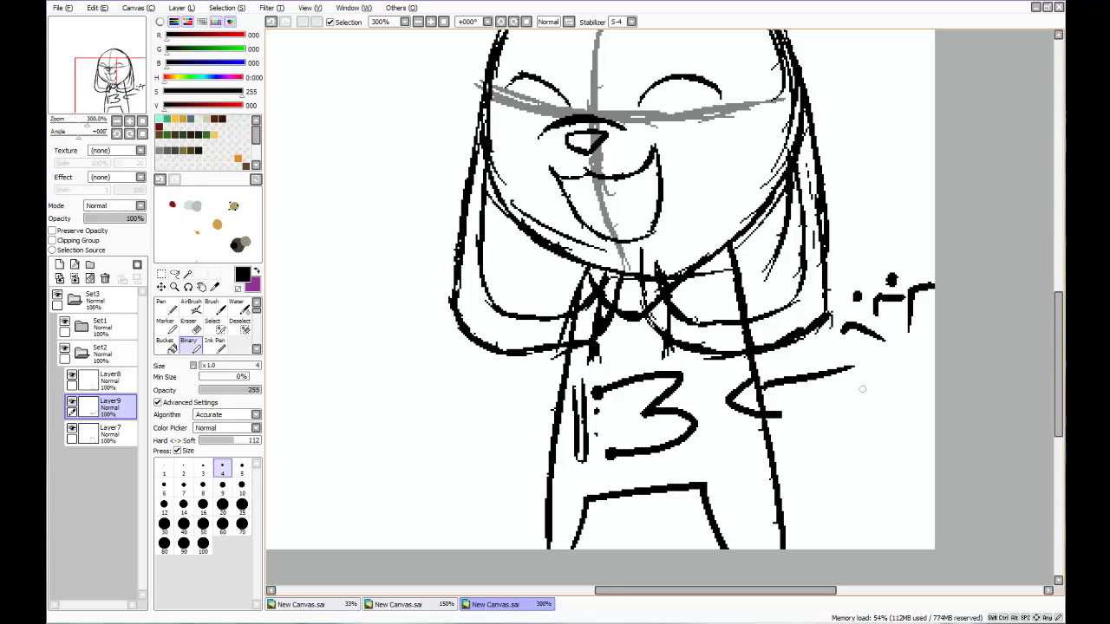
pyautogui.moveTo(866, 400)
pyautogui.mouseDown()
pyautogui.moveTo(860, 373)
pyautogui.moveTo(877, 397)
pyautogui.moveTo(865, 492)
pyautogui.moveTo(894, 500)
pyautogui.moveTo(912, 436)
pyautogui.moveTo(891, 431)
pyautogui.moveTo(887, 460)
pyautogui.mouseUp()
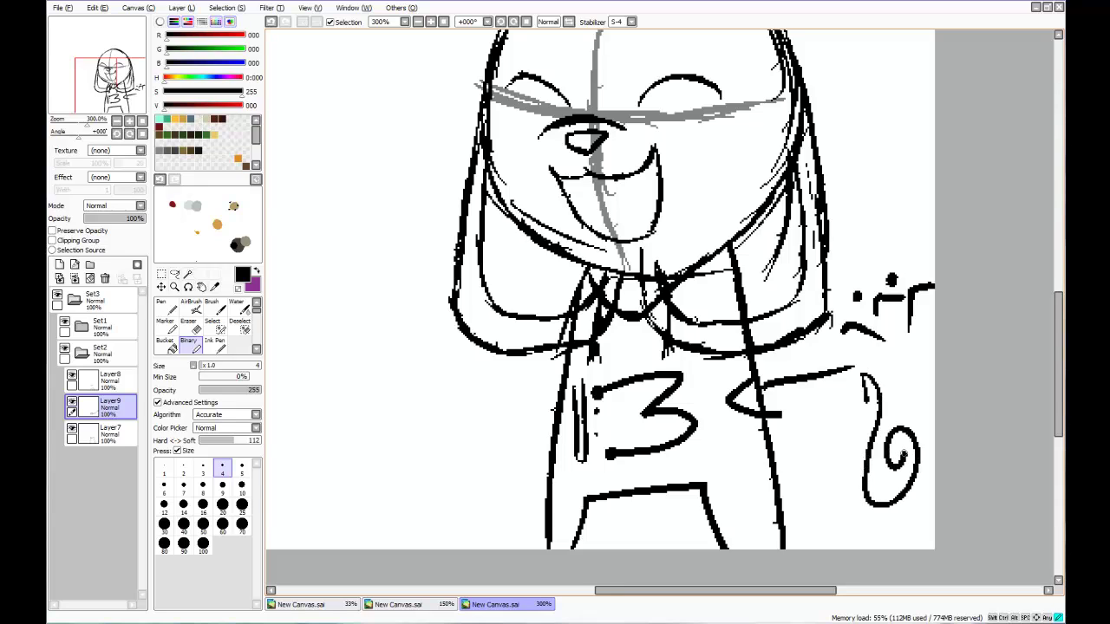
pyautogui.moveTo(865, 386); pyautogui.dragTo(911, 510)
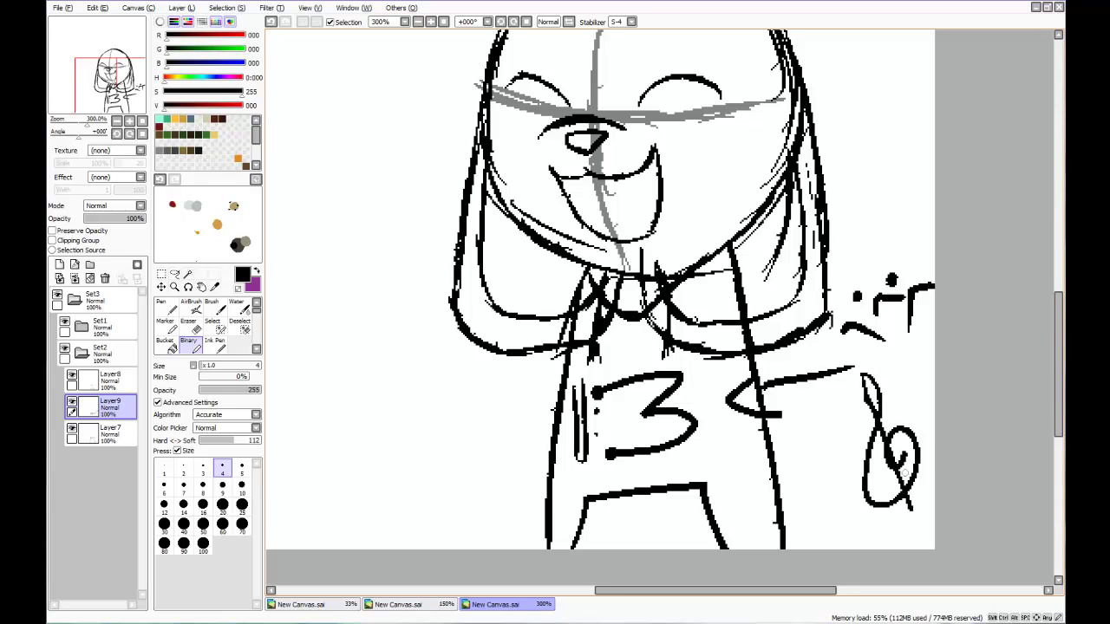
pyautogui.click(908, 412)
pyautogui.click(917, 425)
pyautogui.moveTo(861, 202)
pyautogui.mouseDown()
pyautogui.moveTo(852, 155)
pyautogui.moveTo(893, 227)
pyautogui.mouseUp()
pyautogui.moveTo(879, 170)
pyautogui.mouseDown()
pyautogui.moveTo(899, 224)
pyautogui.moveTo(895, 138)
pyautogui.moveTo(914, 209)
pyautogui.mouseUp()
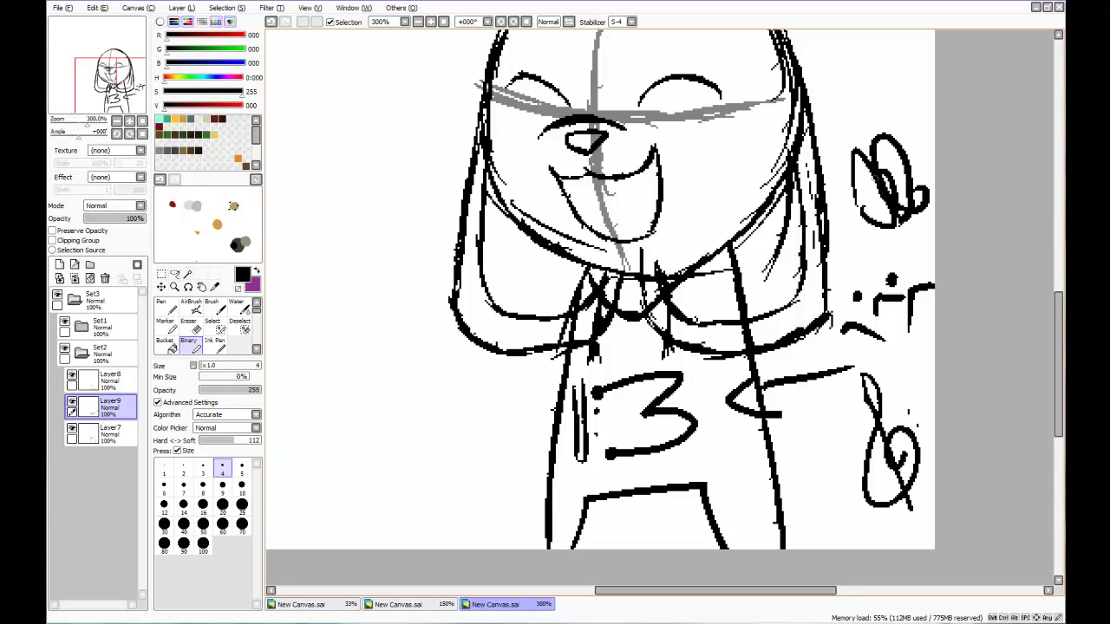
pyautogui.moveTo(854, 106)
pyautogui.mouseDown()
pyautogui.moveTo(863, 127)
pyautogui.moveTo(901, 89)
pyautogui.moveTo(914, 106)
pyautogui.moveTo(912, 64)
pyautogui.mouseUp()
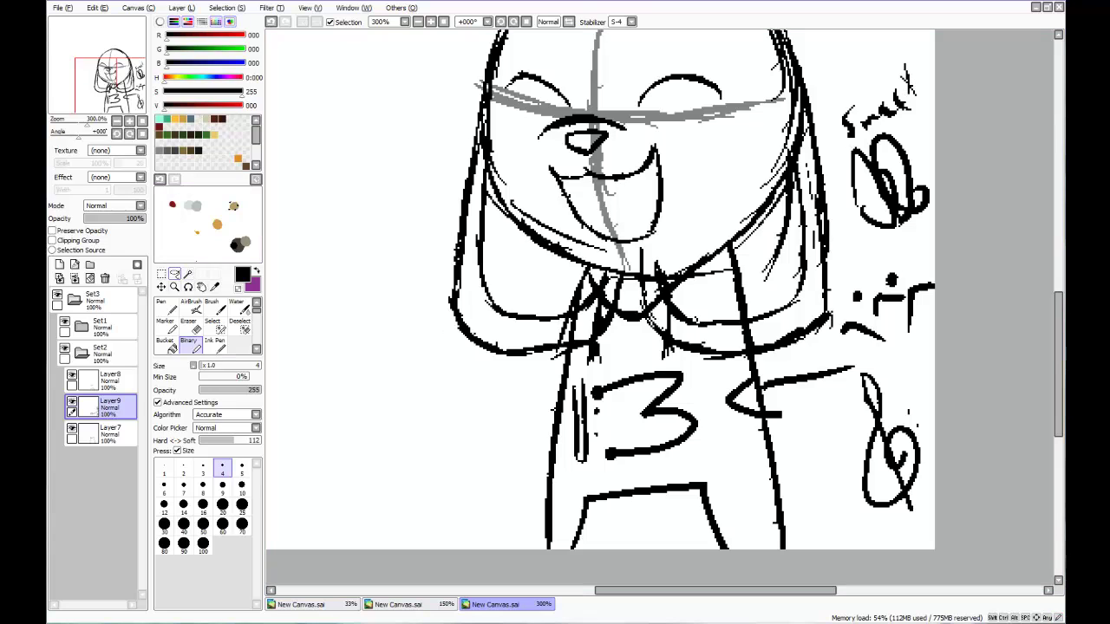
# - Lasso all the doodles beside the dog's ear and body on Layer9, delete them and clear the selection
pyautogui.click(174, 274)
pyautogui.click(71, 401)
pyautogui.click(72, 401)
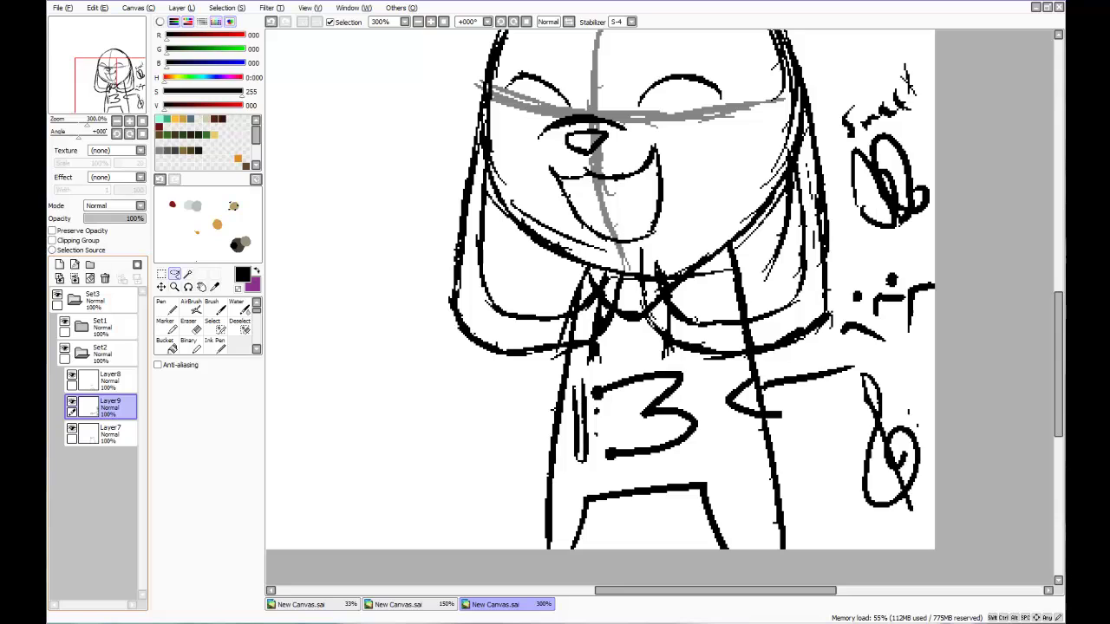
pyautogui.moveTo(837, 73)
pyautogui.mouseDown()
pyautogui.moveTo(815, 236)
pyautogui.moveTo(719, 338)
pyautogui.mouseUp()
pyautogui.moveTo(719, 433)
pyautogui.mouseDown()
pyautogui.moveTo(931, 546)
pyautogui.moveTo(997, 194)
pyautogui.moveTo(1005, 31)
pyautogui.mouseUp()
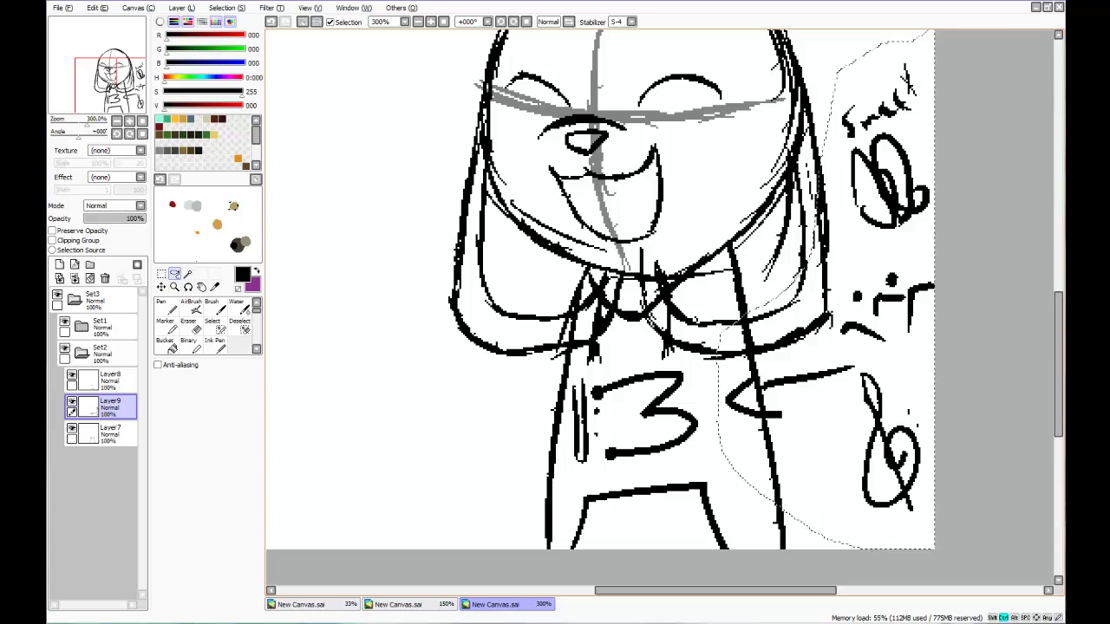
pyautogui.press('Delete')
pyautogui.hotkey('ctrl', 'd')
# - Doodle an upright emblem face beside the body with the Binary pen, using dot eyes, brow lines, a curved W mouth and a small arc
pyautogui.click(189, 345)
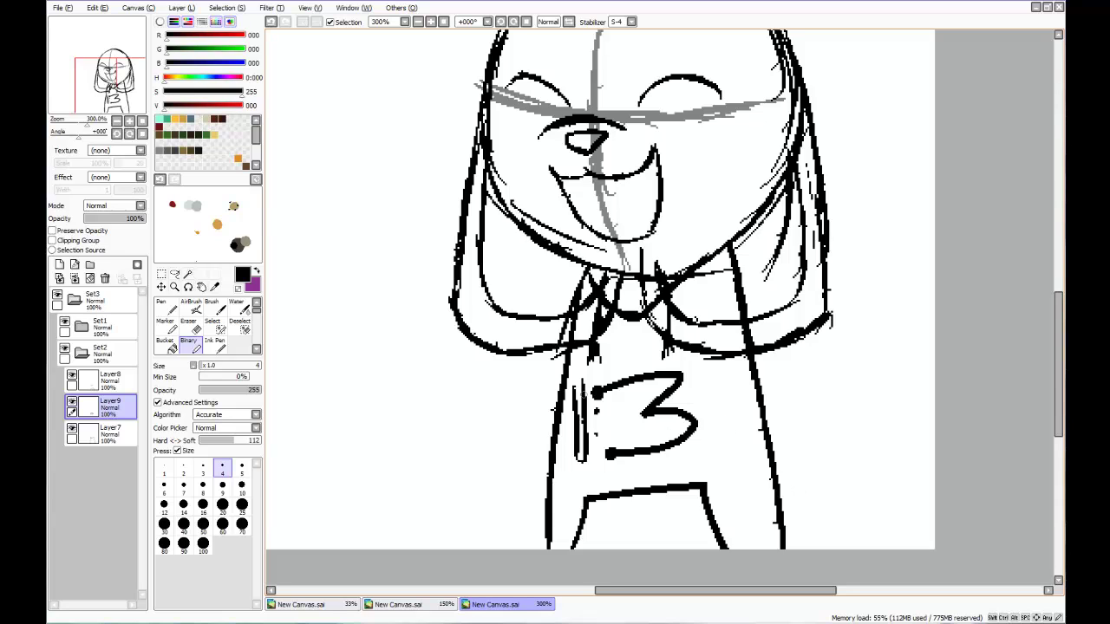
pyautogui.click(595, 435)
pyautogui.click(824, 393)
pyautogui.click(865, 388)
pyautogui.moveTo(810, 428)
pyautogui.mouseDown()
pyautogui.moveTo(840, 439)
pyautogui.moveTo(856, 450)
pyautogui.moveTo(871, 417)
pyautogui.mouseUp()
pyautogui.moveTo(808, 381); pyautogui.dragTo(867, 377)
pyautogui.moveTo(811, 368); pyautogui.dragTo(872, 365)
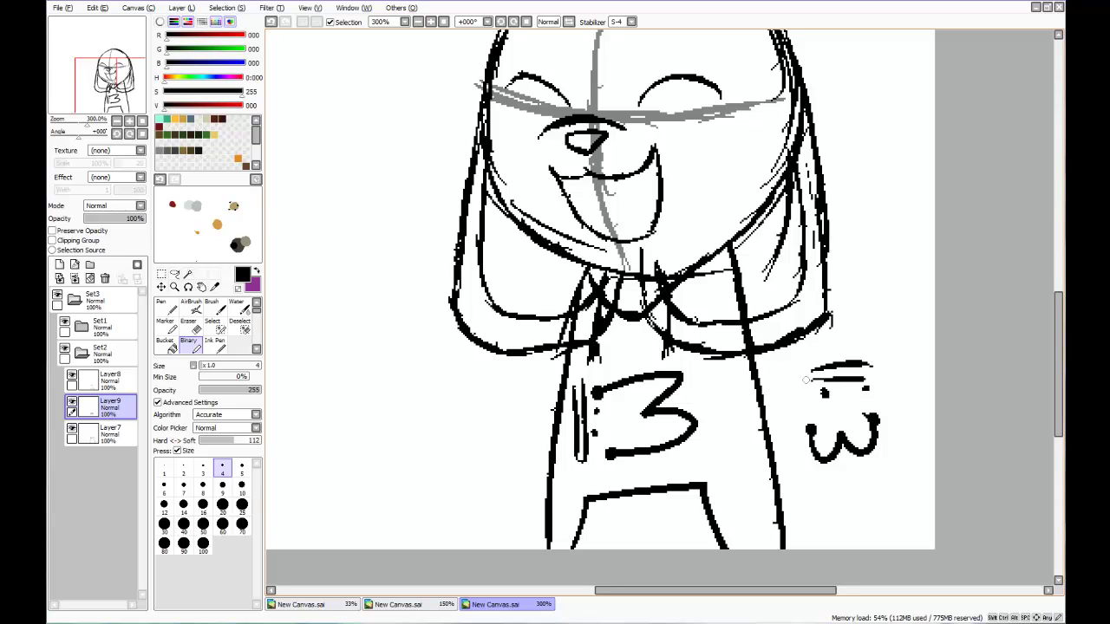
pyautogui.moveTo(806, 380)
pyautogui.mouseDown()
pyautogui.moveTo(852, 394)
pyautogui.moveTo(886, 374)
pyautogui.mouseUp()
pyautogui.moveTo(830, 478); pyautogui.dragTo(870, 477)
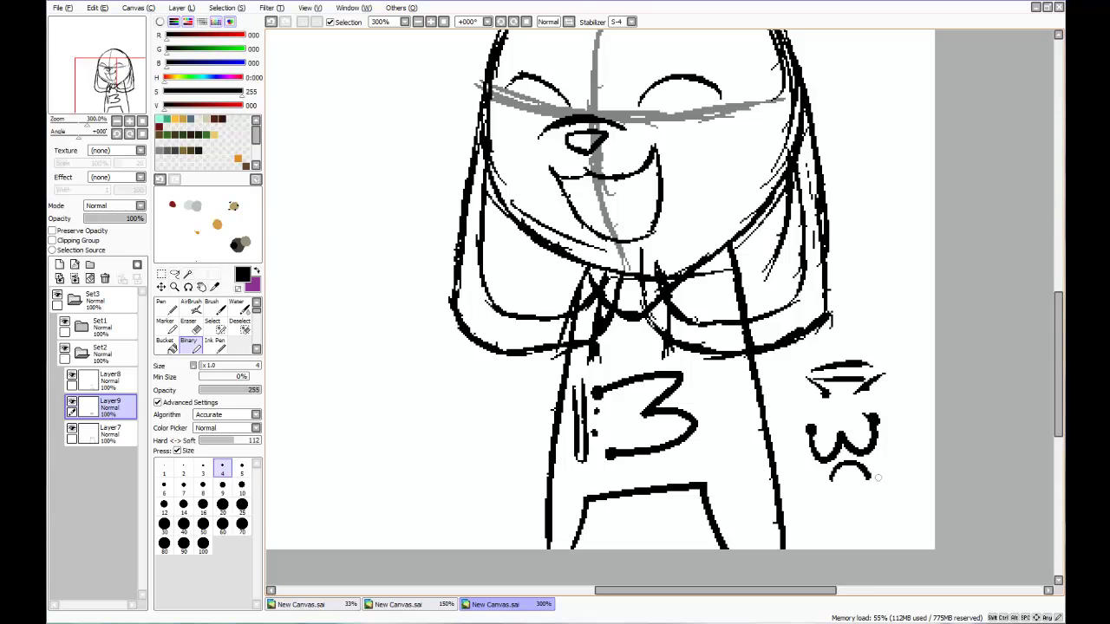
# - Lasso the upright face doodle beside the body, delete it and clear the selection
pyautogui.click(174, 274)
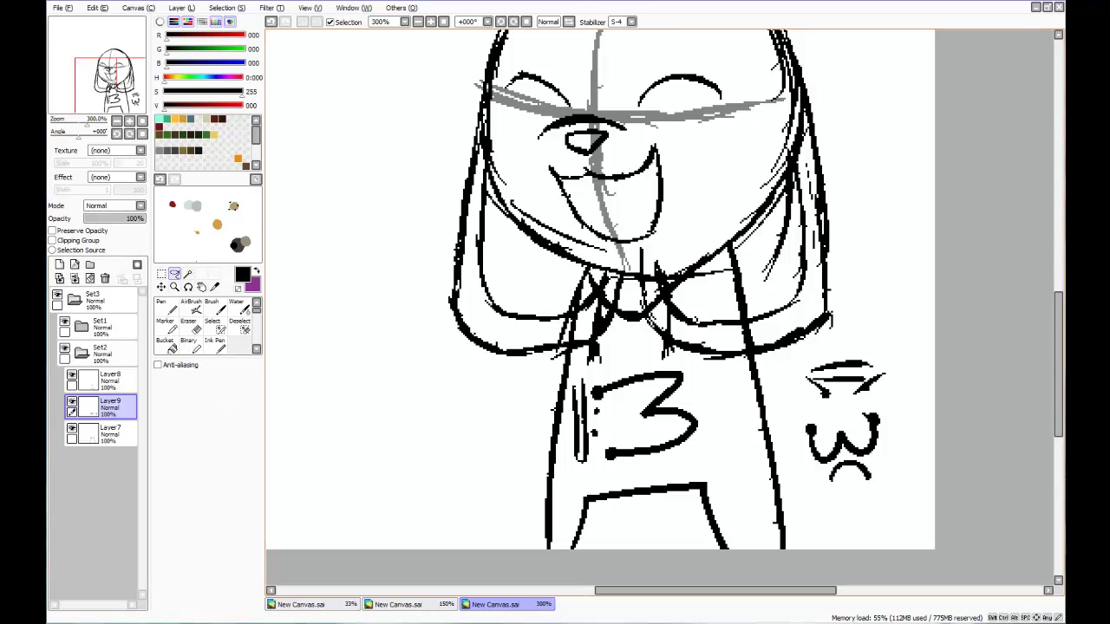
pyautogui.moveTo(829, 334)
pyautogui.mouseDown()
pyautogui.moveTo(779, 434)
pyautogui.moveTo(837, 529)
pyautogui.moveTo(885, 357)
pyautogui.moveTo(831, 319)
pyautogui.mouseUp()
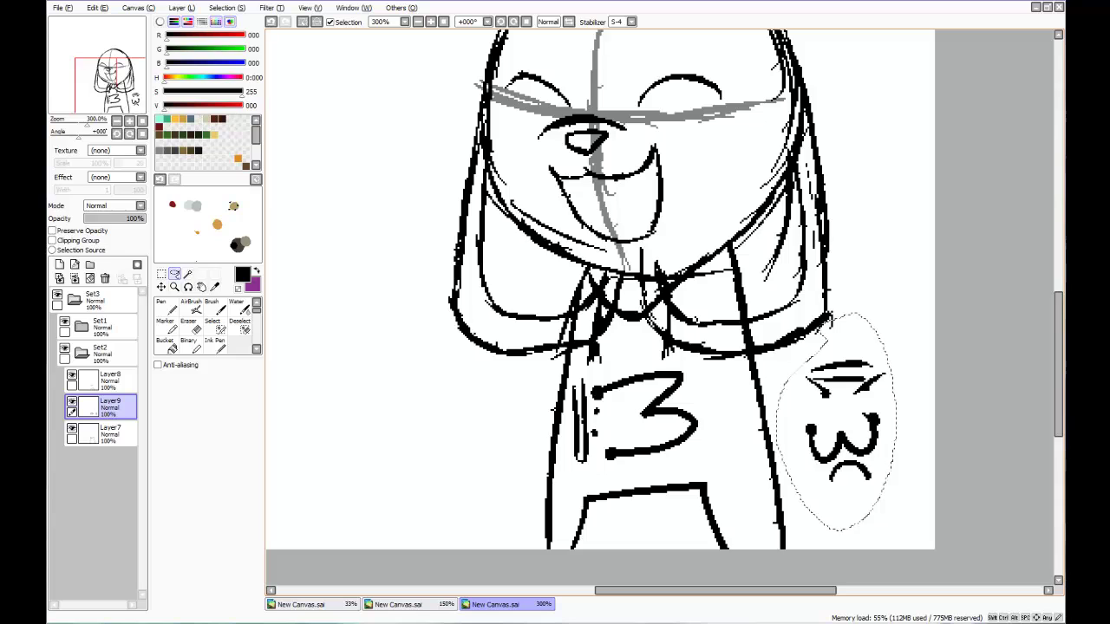
pyautogui.press('Delete')
pyautogui.hotkey('ctrl', 'd')
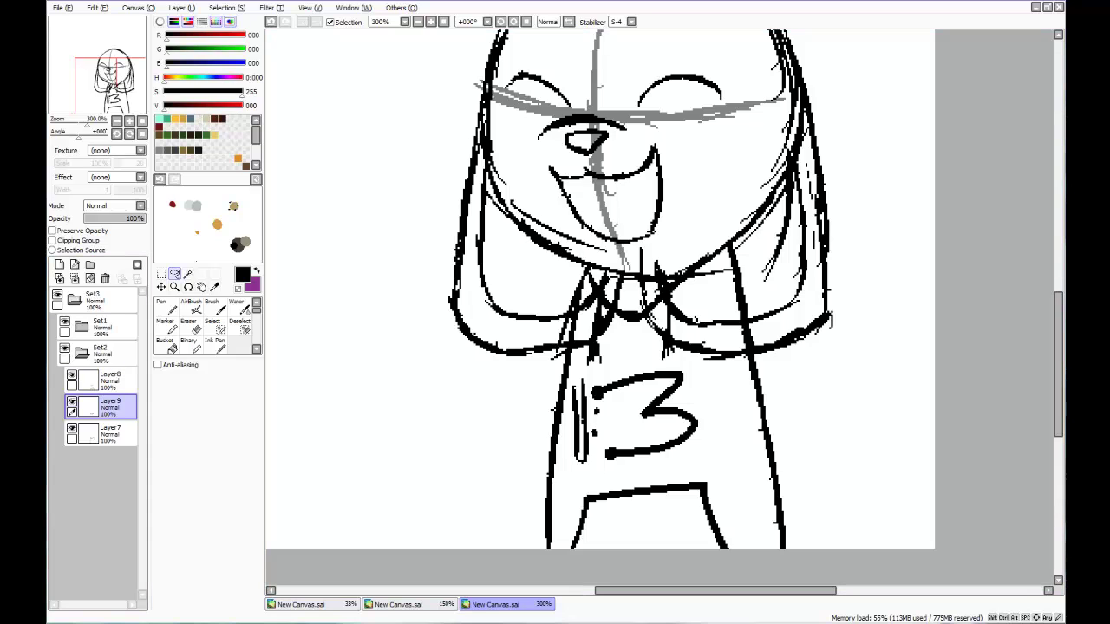
pyautogui.click(110, 381)
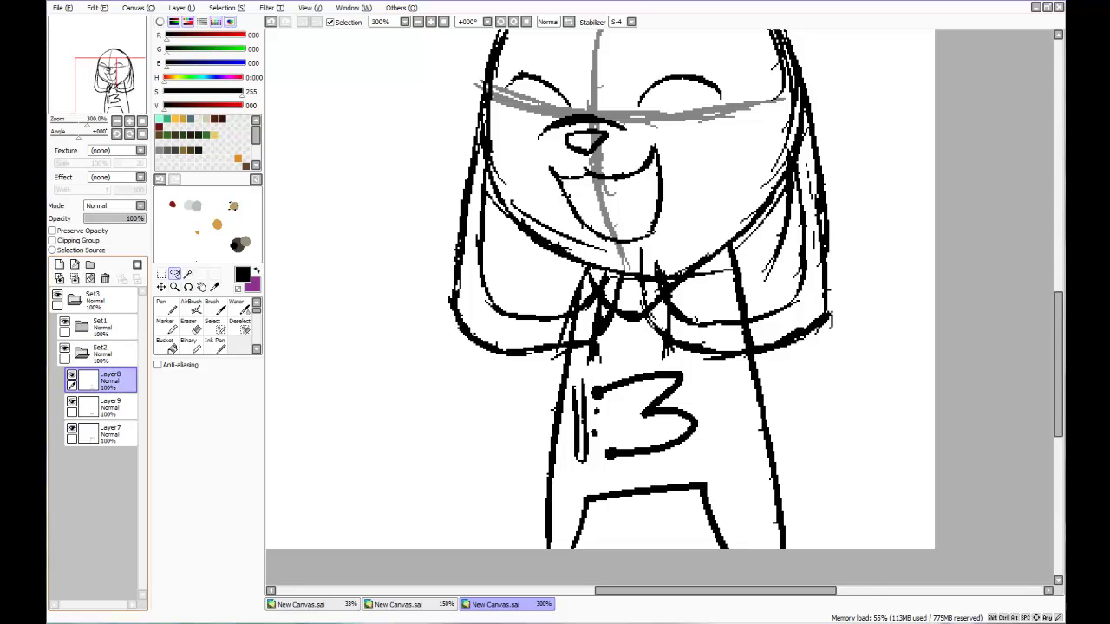
pyautogui.keyDown('ctrl'); pyautogui.click(103, 406); pyautogui.keyUp('ctrl')
pyautogui.click(109, 407)
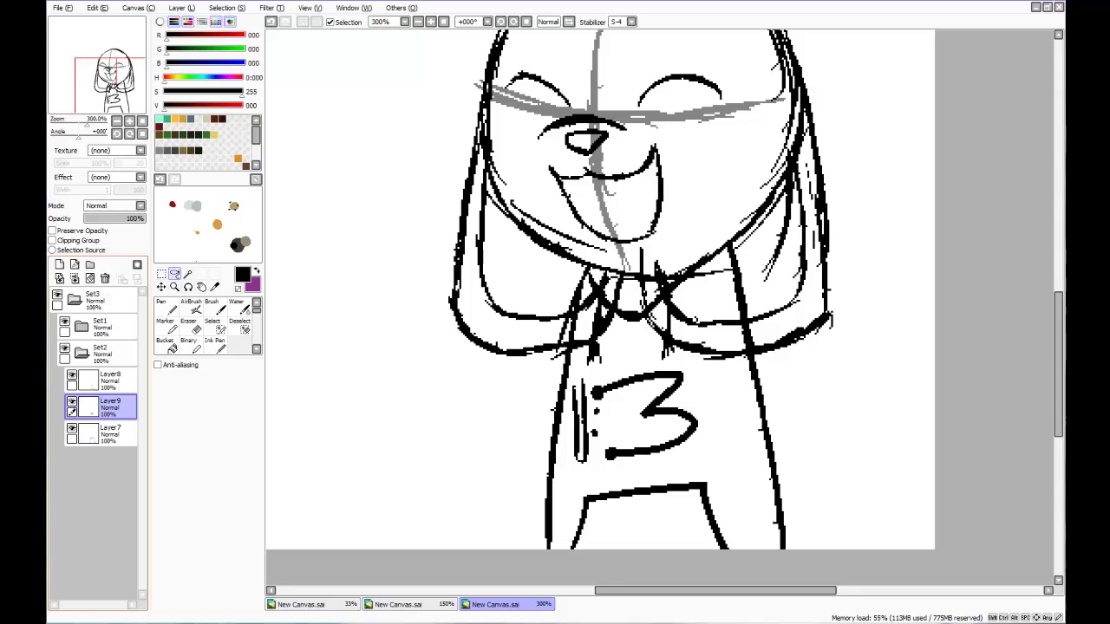
pyautogui.click(72, 401)
pyautogui.click(72, 401)
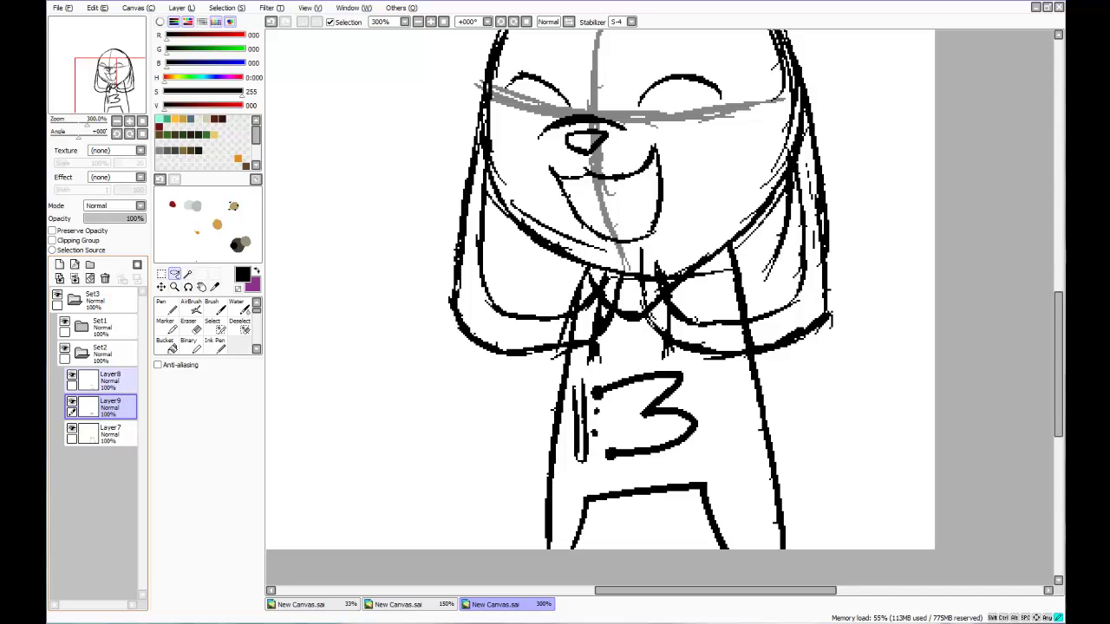
# - Add a new layer above Layer8 and sketch a raised, bent arm from the left shoulder, ending in a straight slanted cuff beside the ear
pyautogui.click(110, 380)
pyautogui.click(60, 265)
pyautogui.click(188, 343)
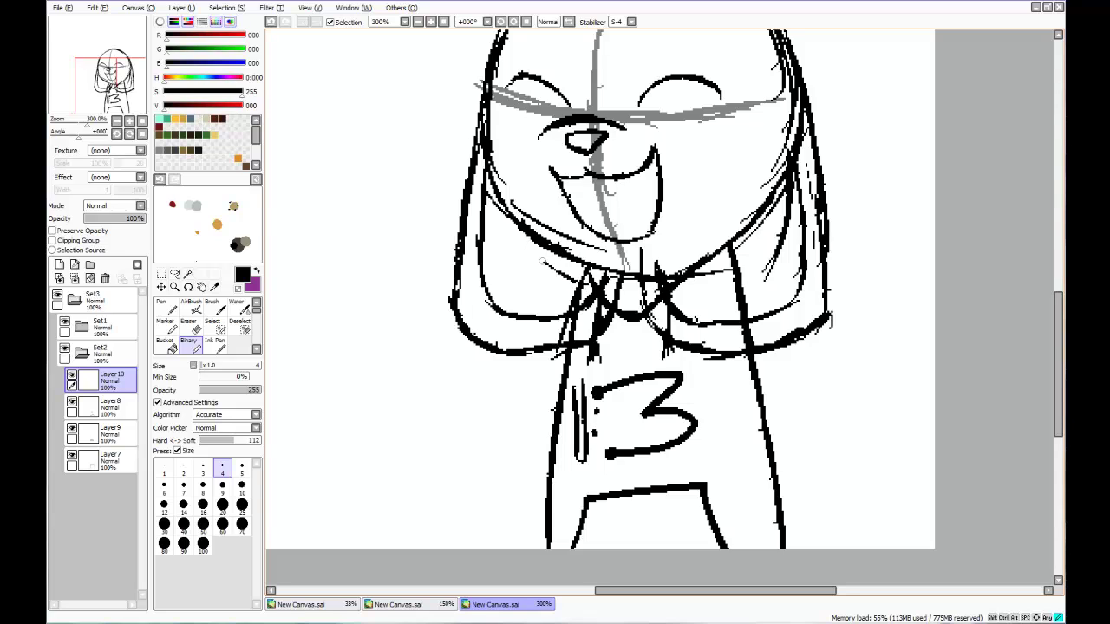
pyautogui.moveTo(576, 280); pyautogui.dragTo(487, 242)
pyautogui.moveTo(518, 251)
pyautogui.mouseDown()
pyautogui.moveTo(451, 227)
pyautogui.moveTo(419, 184)
pyautogui.mouseUp()
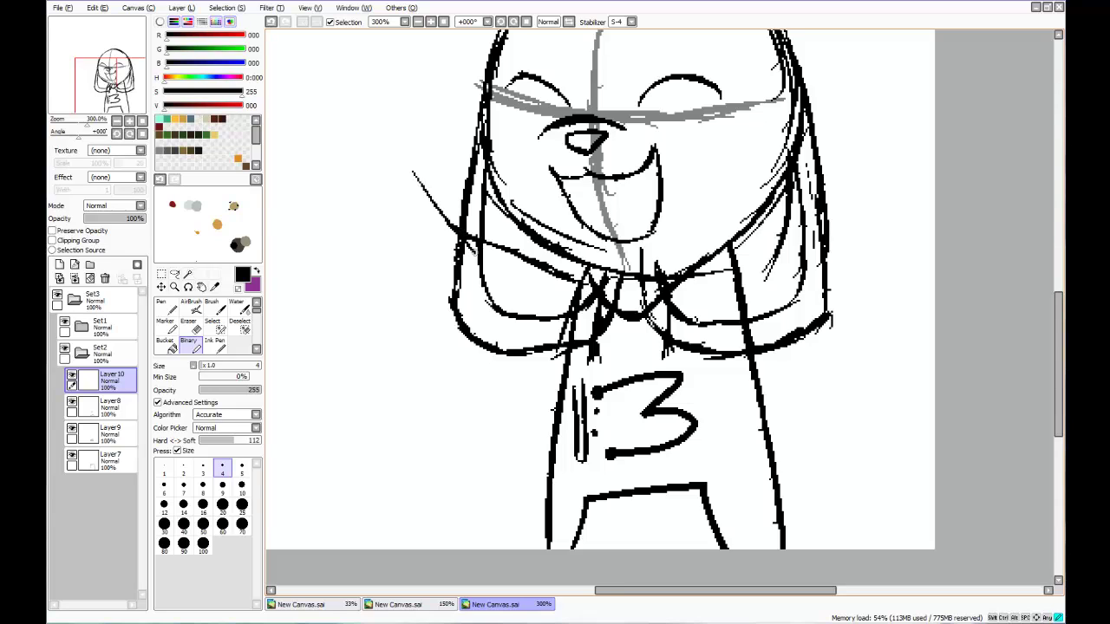
pyautogui.moveTo(474, 252); pyautogui.dragTo(480, 262)
pyautogui.moveTo(420, 182)
pyautogui.mouseDown()
pyautogui.moveTo(397, 153)
pyautogui.moveTo(355, 182)
pyautogui.moveTo(354, 243)
pyautogui.mouseUp()
pyautogui.moveTo(338, 203); pyautogui.dragTo(388, 275)
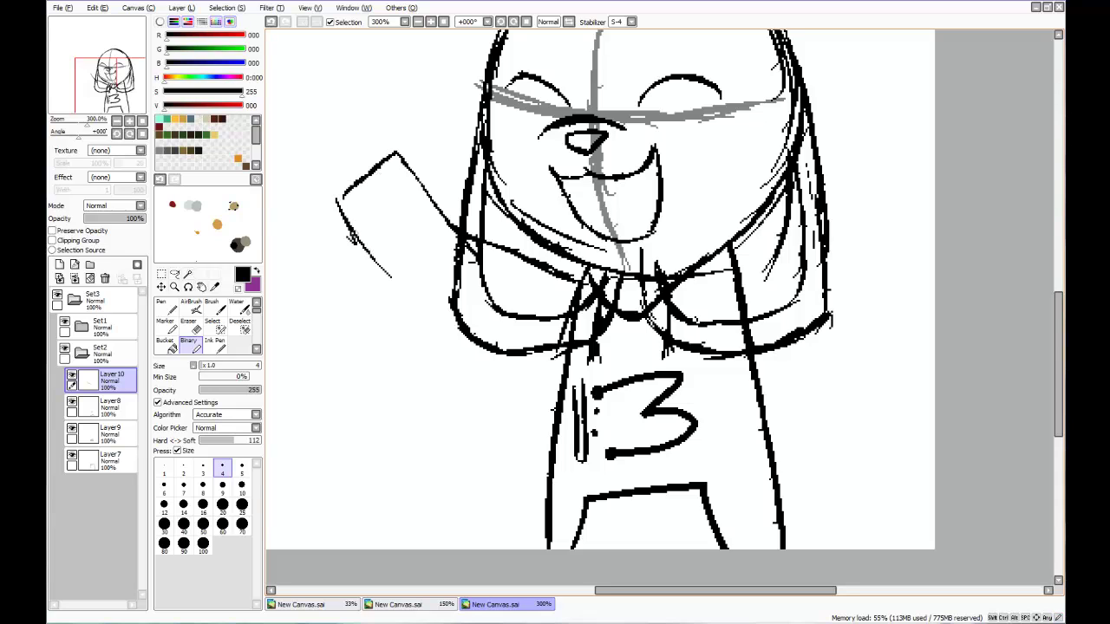
pyautogui.moveTo(347, 227); pyautogui.dragTo(399, 291)
pyautogui.moveTo(367, 255)
pyautogui.mouseDown()
pyautogui.moveTo(430, 322)
pyautogui.moveTo(562, 383)
pyautogui.moveTo(551, 367)
pyautogui.mouseUp()
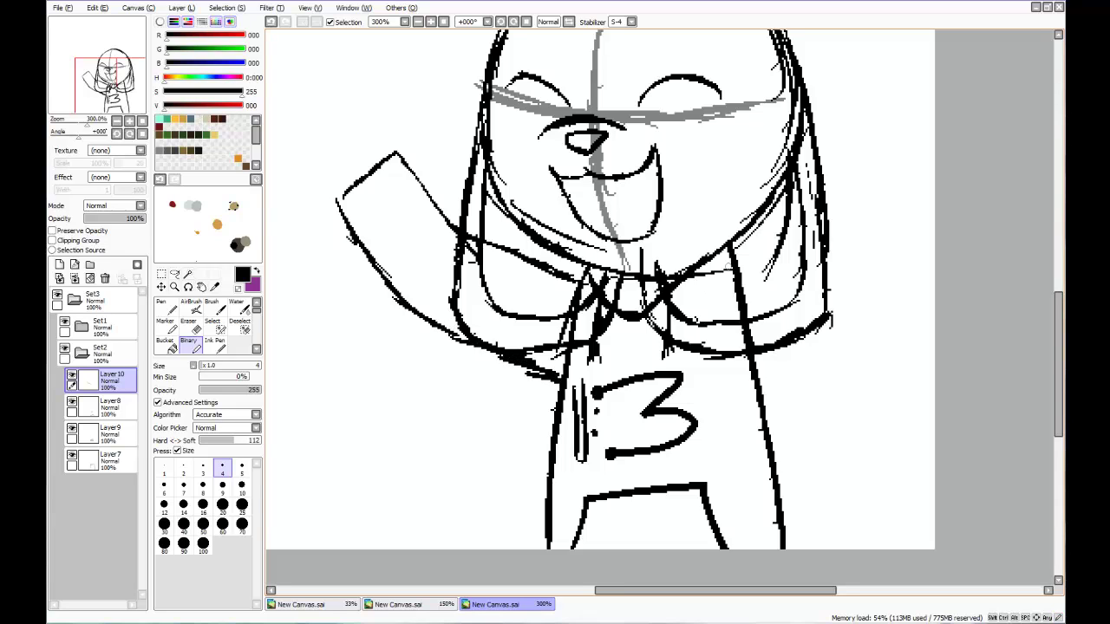
pyautogui.moveTo(726, 253); pyautogui.dragTo(762, 322)
pyautogui.moveTo(737, 280); pyautogui.dragTo(756, 316)
pyautogui.hotkey('ctrl', 'z')
pyautogui.hotkey('ctrl', 'z')
# - Sketch the lowered right arm from the shoulder to the canvas's bottom edge, with short cuff lines across the wrist
pyautogui.moveTo(733, 248)
pyautogui.mouseDown()
pyautogui.moveTo(778, 340)
pyautogui.moveTo(835, 535)
pyautogui.mouseUp()
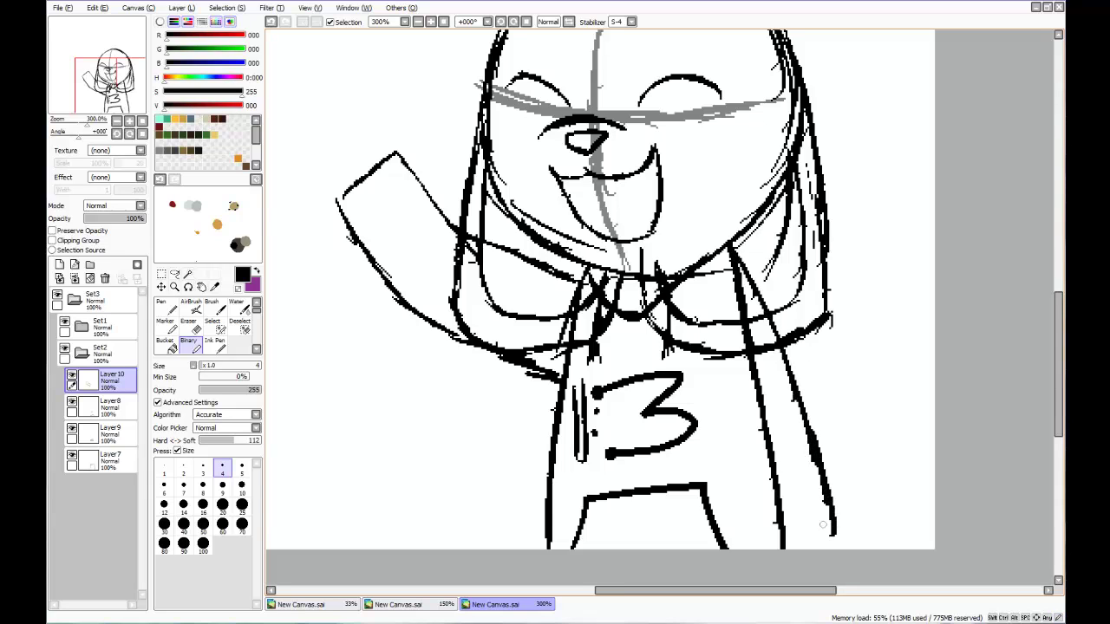
pyautogui.moveTo(692, 293)
pyautogui.mouseDown()
pyautogui.moveTo(714, 390)
pyautogui.moveTo(747, 461)
pyautogui.moveTo(762, 548)
pyautogui.mouseUp()
pyautogui.moveTo(832, 522); pyautogui.dragTo(840, 548)
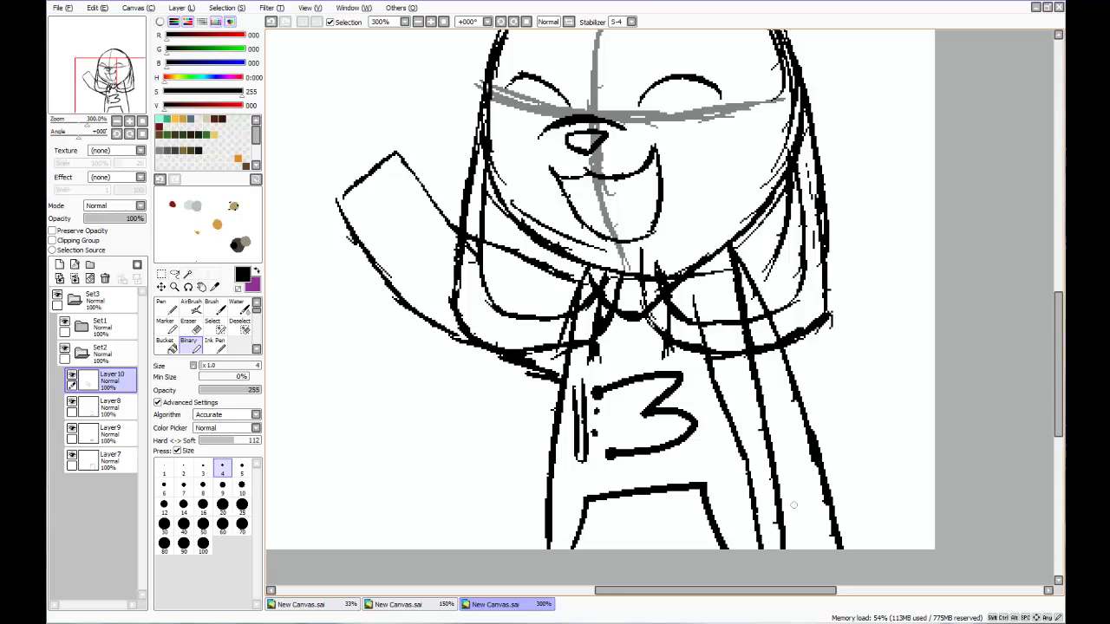
pyautogui.moveTo(782, 517)
pyautogui.mouseDown()
pyautogui.moveTo(822, 524)
pyautogui.moveTo(792, 528)
pyautogui.moveTo(780, 515)
pyautogui.moveTo(775, 550)
pyautogui.mouseUp()
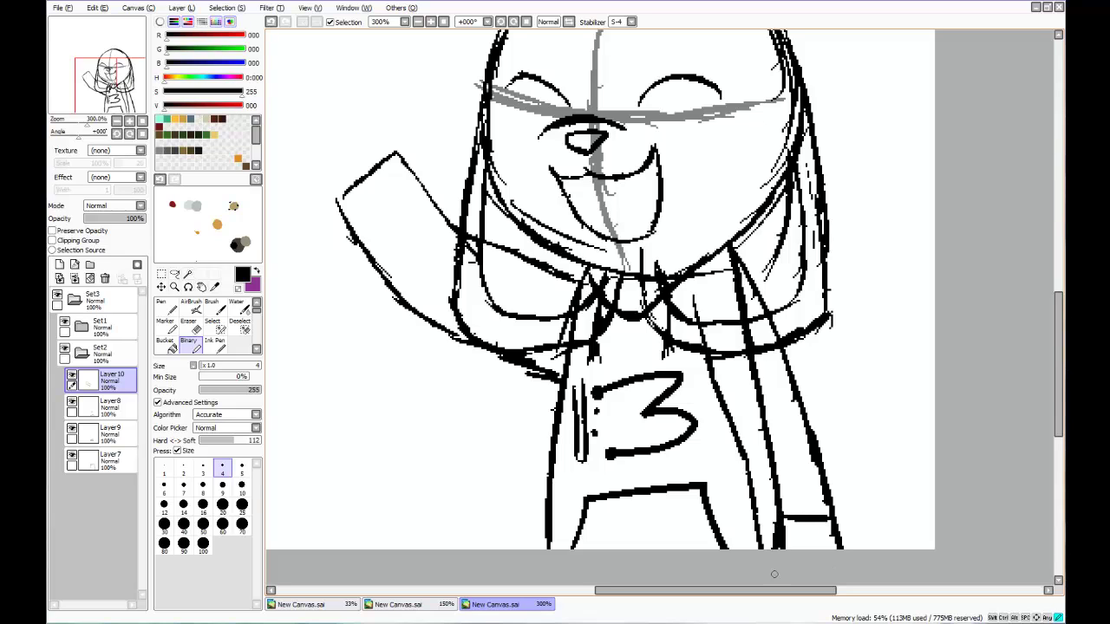
pyautogui.moveTo(832, 521); pyautogui.dragTo(845, 548)
pyautogui.moveTo(809, 500)
pyautogui.mouseDown()
pyautogui.moveTo(764, 514)
pyautogui.moveTo(754, 547)
pyautogui.mouseUp()
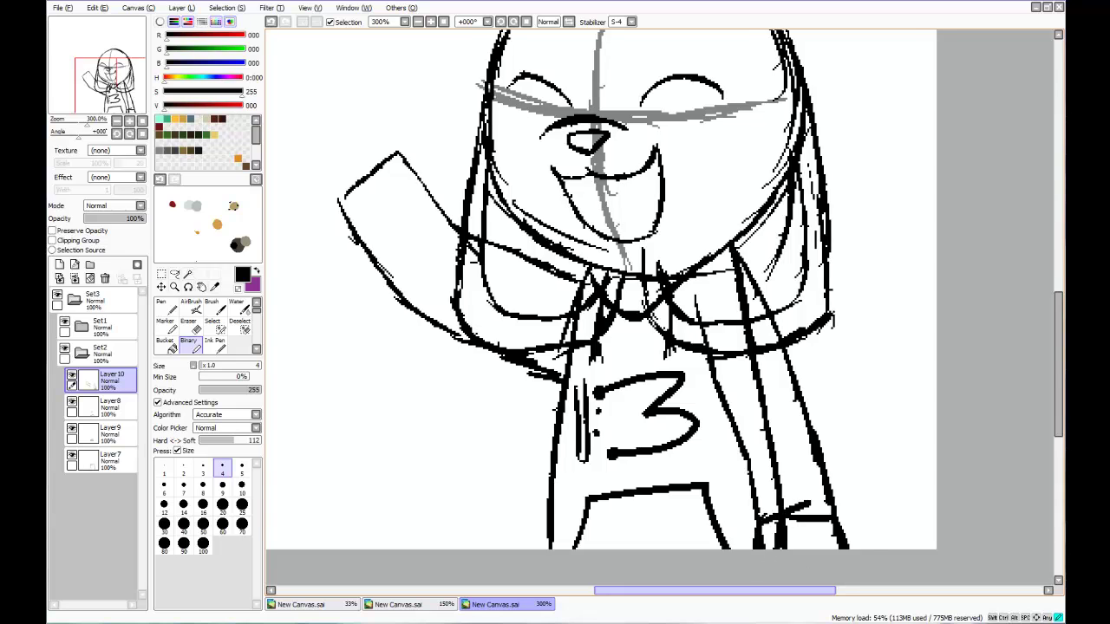
# - Add a new layer above Layer10 and sketch a round paw with an inner curved line at the end of the raised arm
pyautogui.moveTo(790, 590); pyautogui.dragTo(732, 563)
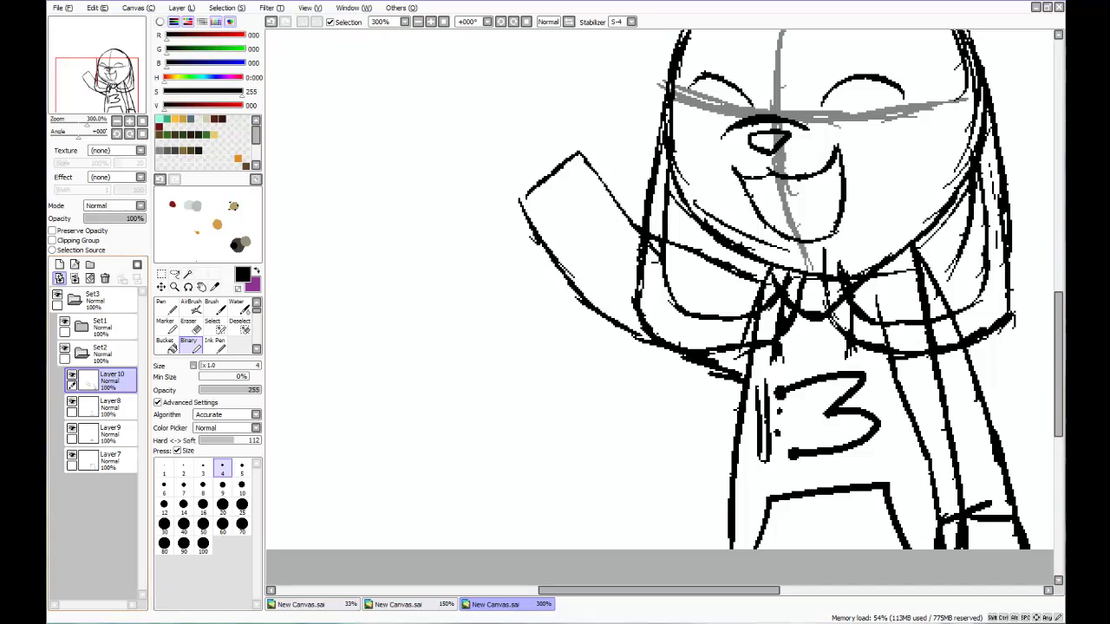
pyautogui.click(59, 264)
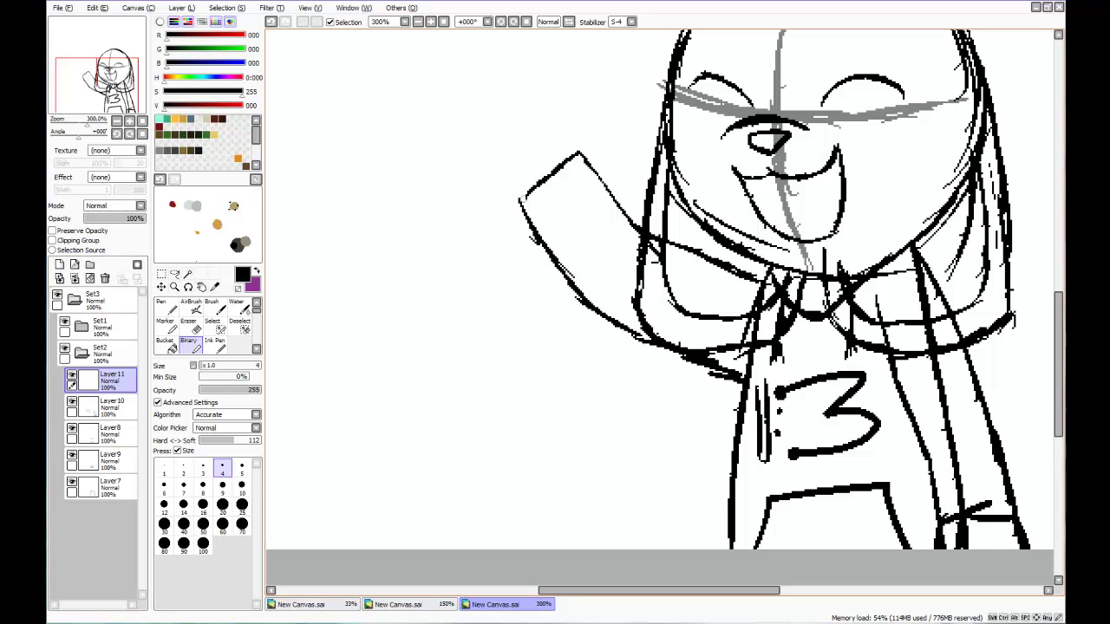
pyautogui.moveTo(521, 200)
pyautogui.mouseDown()
pyautogui.moveTo(491, 165)
pyautogui.moveTo(540, 85)
pyautogui.moveTo(585, 122)
pyautogui.moveTo(562, 165)
pyautogui.mouseUp()
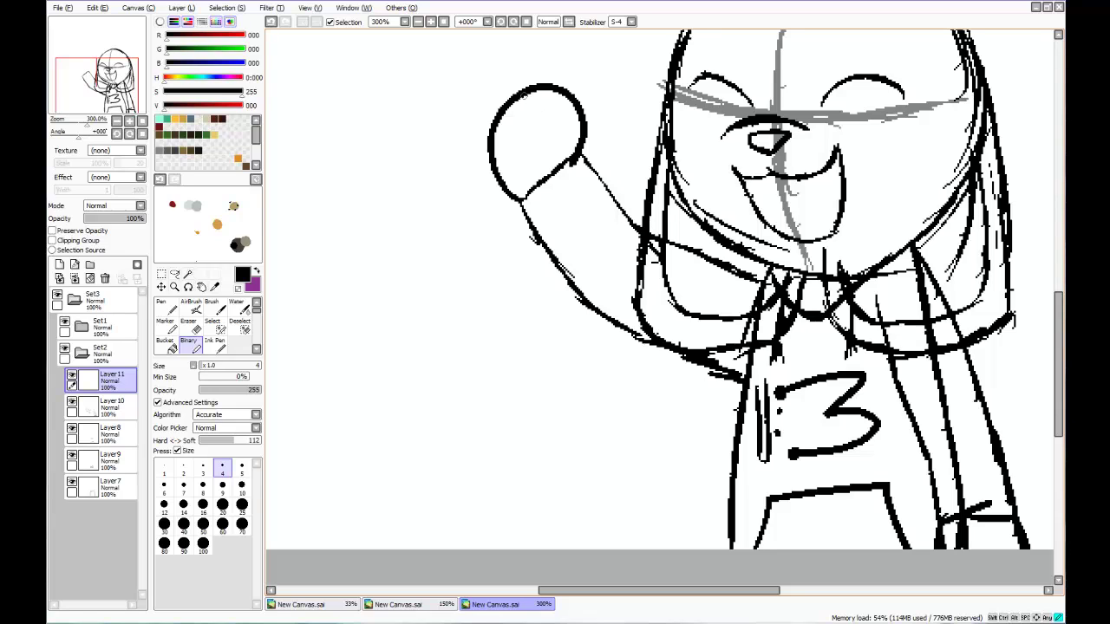
pyautogui.moveTo(534, 97)
pyautogui.mouseDown()
pyautogui.moveTo(537, 133)
pyautogui.moveTo(552, 118)
pyautogui.moveTo(530, 175)
pyautogui.mouseUp()
pyautogui.hotkey('ctrl', 'z')
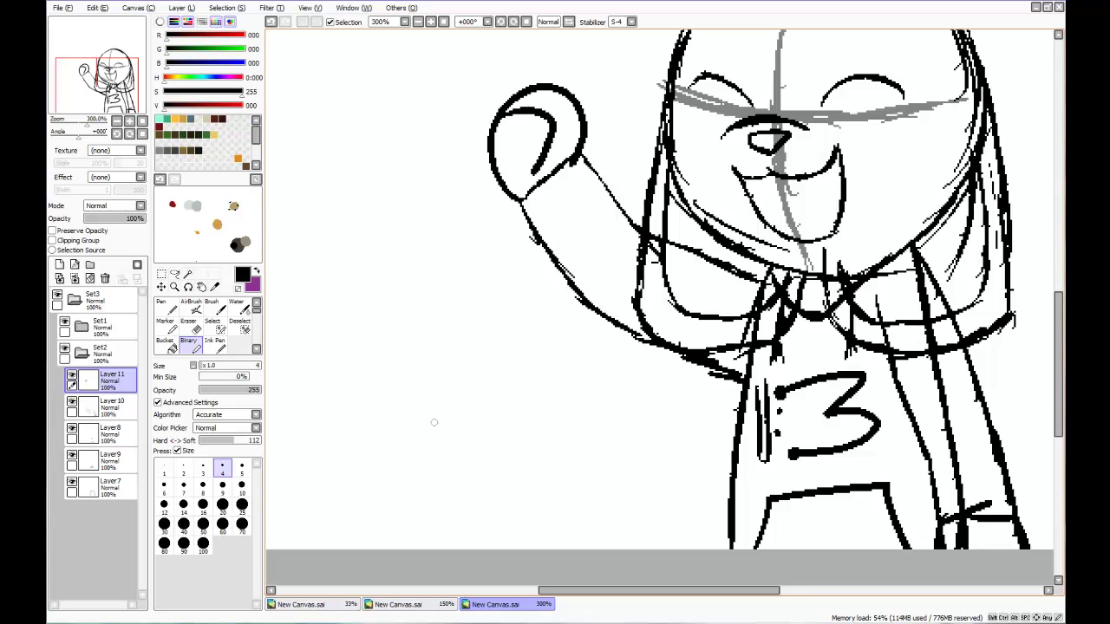
pyautogui.moveTo(388, 397)
pyautogui.mouseDown()
pyautogui.moveTo(414, 328)
pyautogui.moveTo(490, 399)
pyautogui.moveTo(391, 411)
pyautogui.moveTo(484, 477)
pyautogui.moveTo(475, 440)
pyautogui.moveTo(511, 461)
pyautogui.moveTo(522, 437)
pyautogui.moveTo(532, 440)
pyautogui.mouseUp()
pyautogui.moveTo(526, 409); pyautogui.dragTo(566, 431)
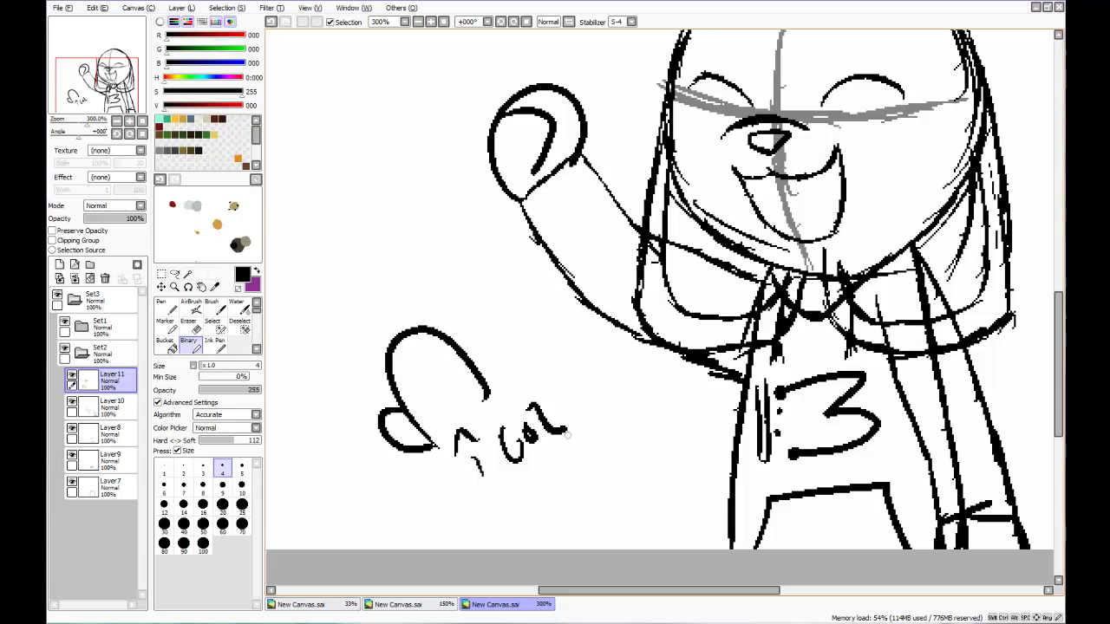
pyautogui.click(174, 274)
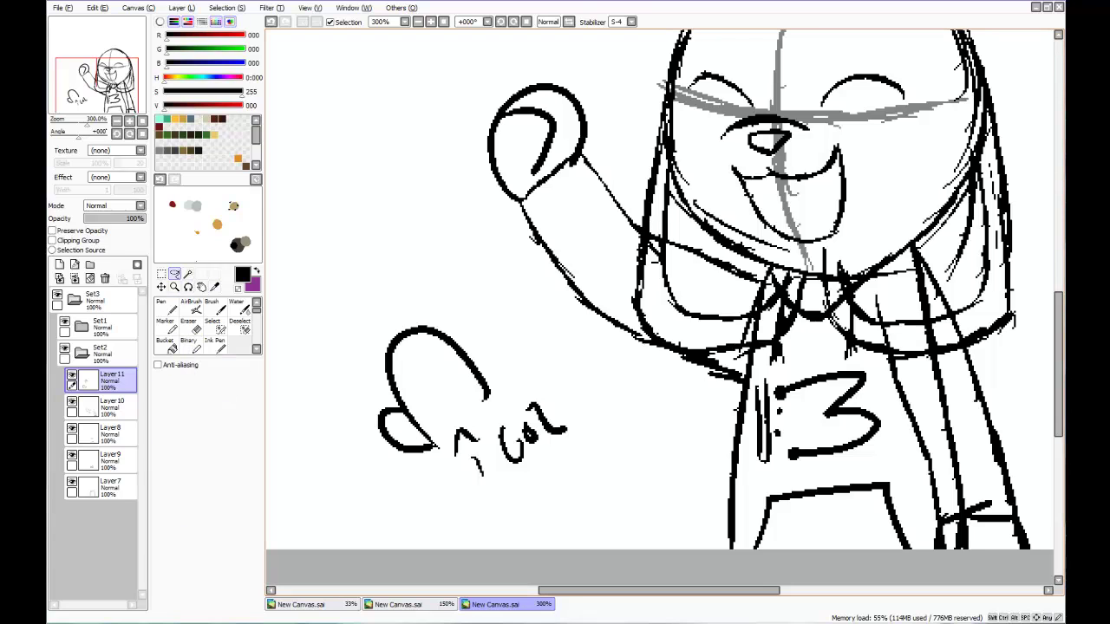
pyautogui.moveTo(361, 281)
pyautogui.mouseDown()
pyautogui.moveTo(433, 536)
pyautogui.moveTo(557, 379)
pyautogui.moveTo(425, 286)
pyautogui.mouseUp()
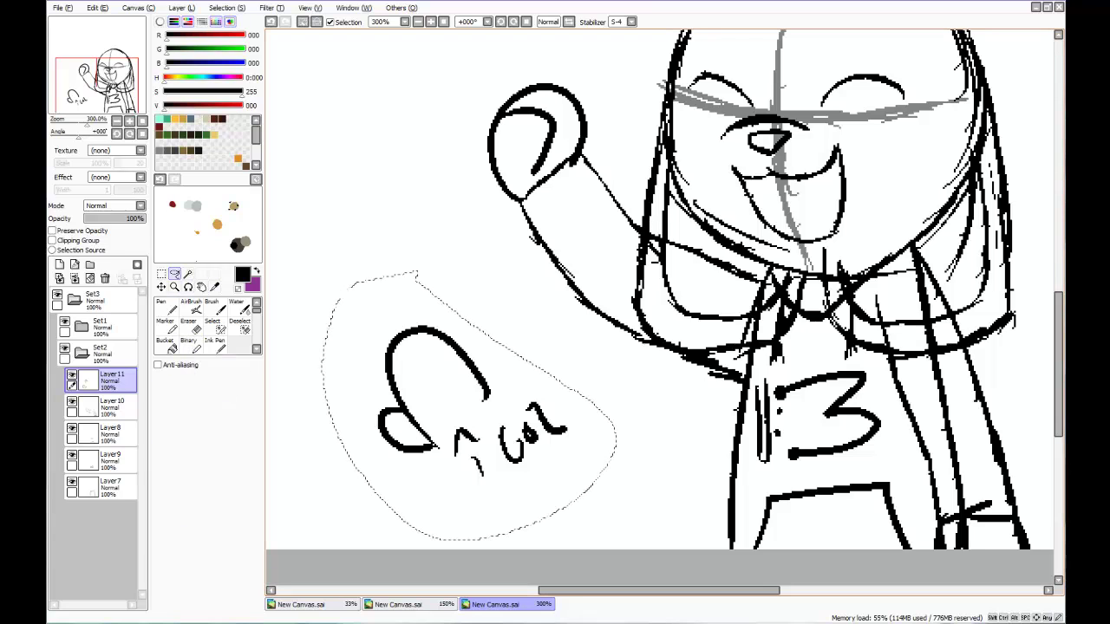
pyautogui.press('Delete')
pyautogui.hotkey('ctrl', 'd')
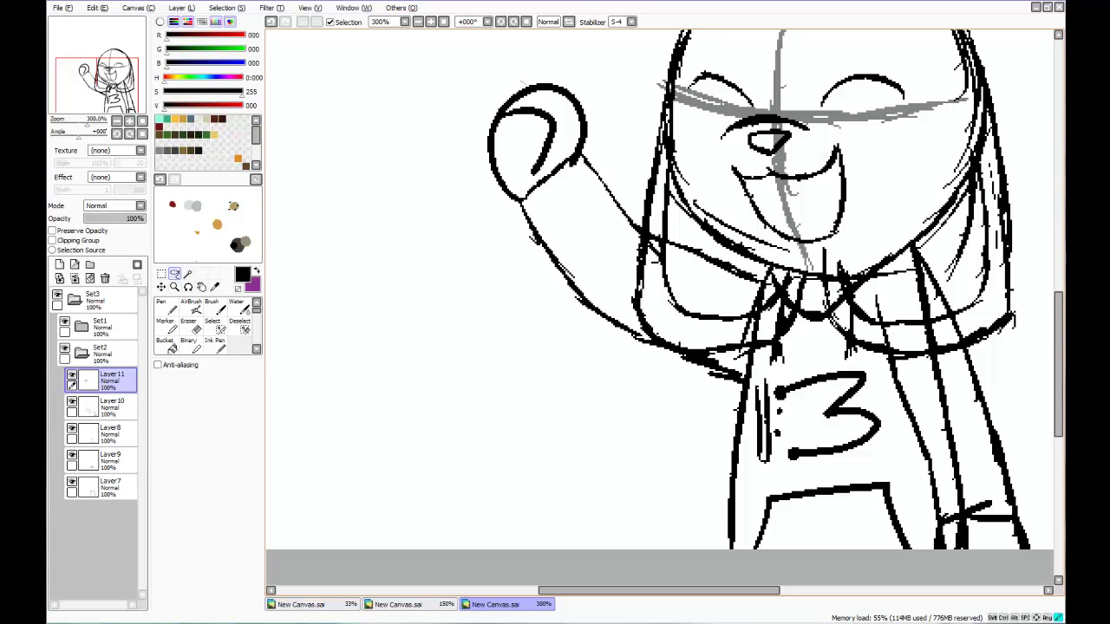
# - Lasso the round paw at the end of the raised arm, delete it and clear the selection
pyautogui.moveTo(520, 78)
pyautogui.mouseDown()
pyautogui.moveTo(518, 269)
pyautogui.moveTo(633, 96)
pyautogui.moveTo(590, 72)
pyautogui.moveTo(525, 76)
pyautogui.mouseUp()
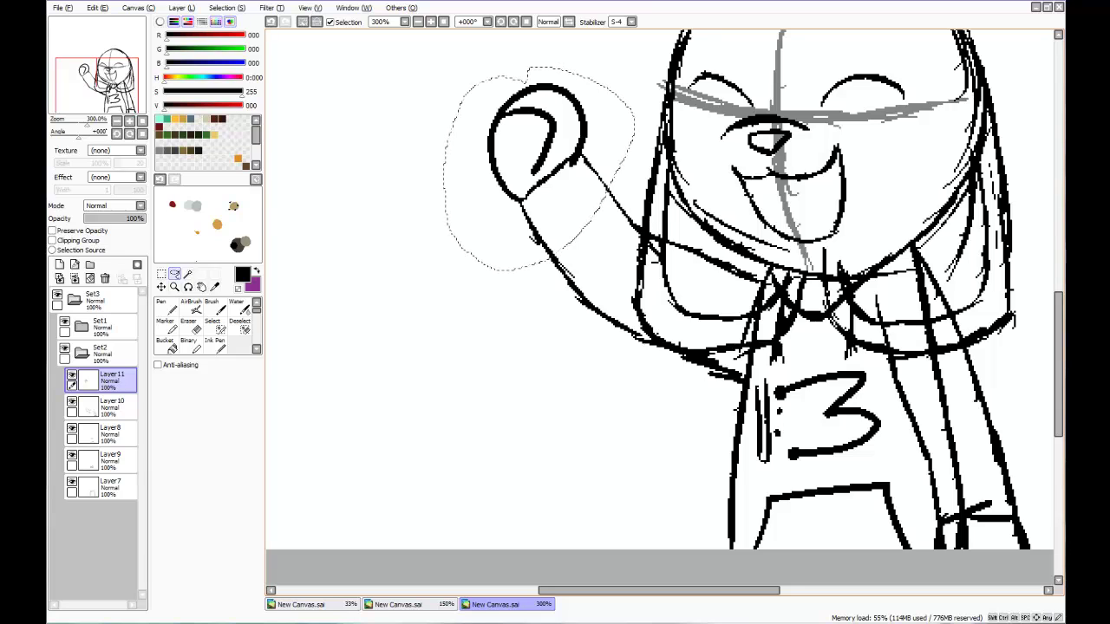
pyautogui.press('Delete')
pyautogui.hotkey('ctrl', 'd')
# - Redraw the raised paw as a closed fist, with a thumb curling inward from the cuff and a rounded outline behind it
pyautogui.click(191, 345)
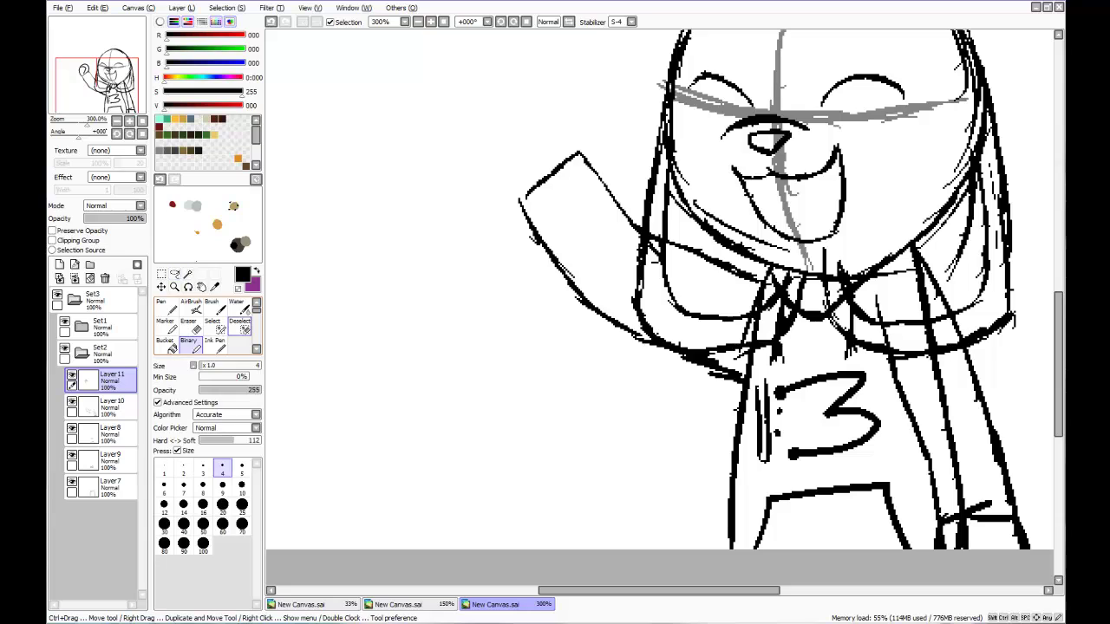
pyautogui.moveTo(541, 183)
pyautogui.mouseDown()
pyautogui.moveTo(499, 146)
pyautogui.moveTo(518, 113)
pyautogui.moveTo(560, 115)
pyautogui.moveTo(582, 156)
pyautogui.mouseUp()
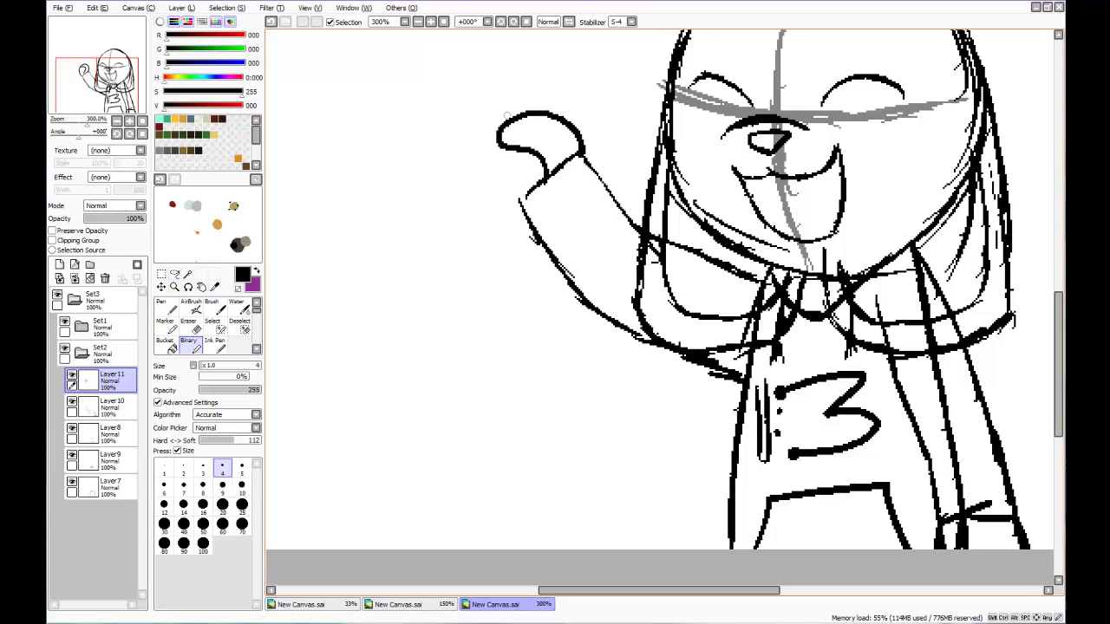
pyautogui.moveTo(512, 112)
pyautogui.mouseDown()
pyautogui.moveTo(466, 129)
pyautogui.moveTo(484, 178)
pyautogui.moveTo(517, 184)
pyautogui.mouseUp()
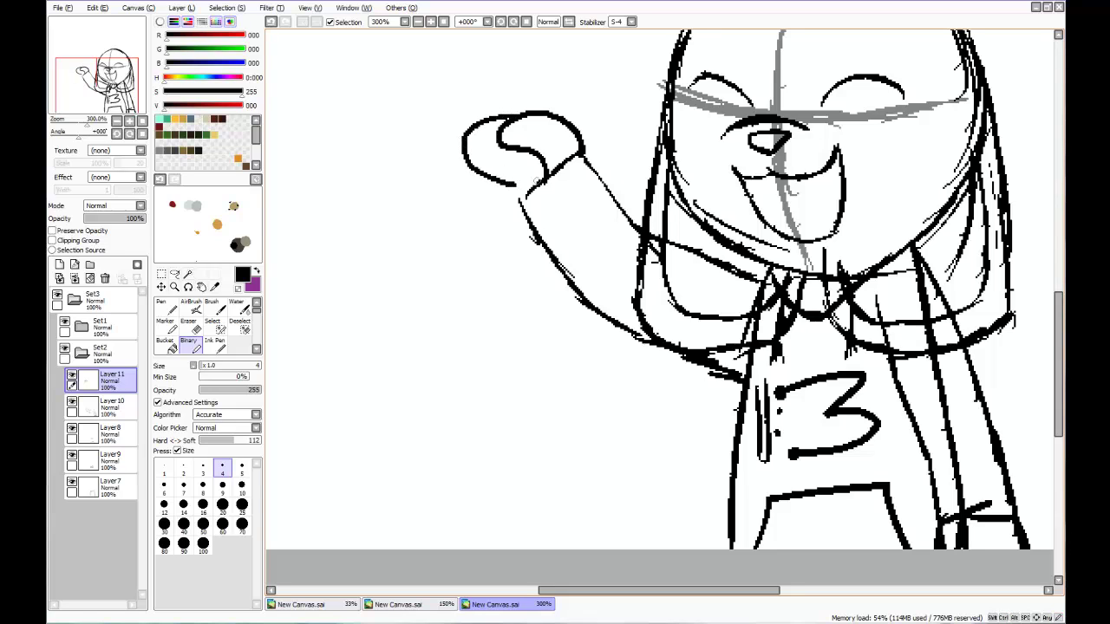
pyautogui.hotkey('ctrl', 'z')
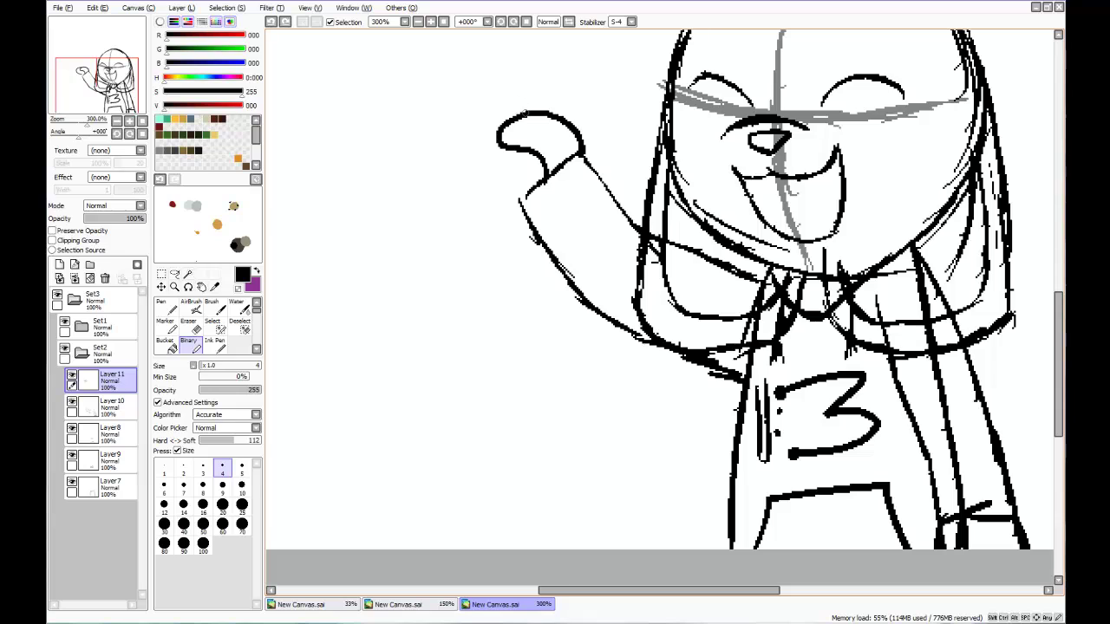
pyautogui.moveTo(526, 111)
pyautogui.mouseDown()
pyautogui.moveTo(476, 116)
pyautogui.moveTo(467, 148)
pyautogui.moveTo(484, 187)
pyautogui.moveTo(531, 194)
pyautogui.mouseUp()
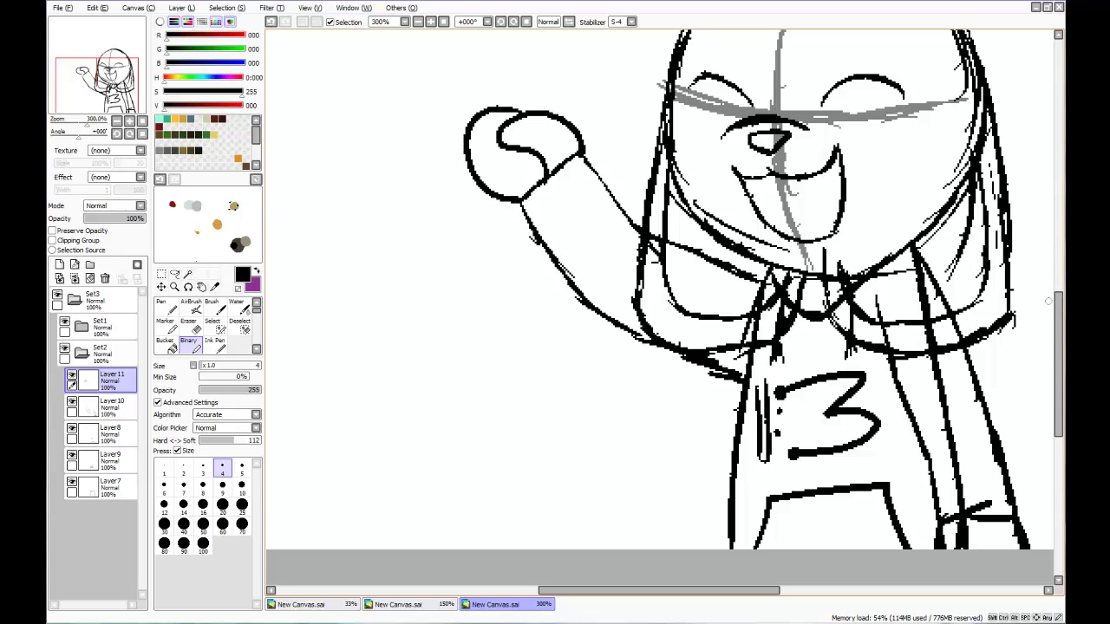
# - Add a new layer above Layer11 and sketch a paintbrush through the fist, with a thin upright handle and a pointed, flame-shaped tip
pyautogui.moveTo(1057, 303); pyautogui.dragTo(1058, 248)
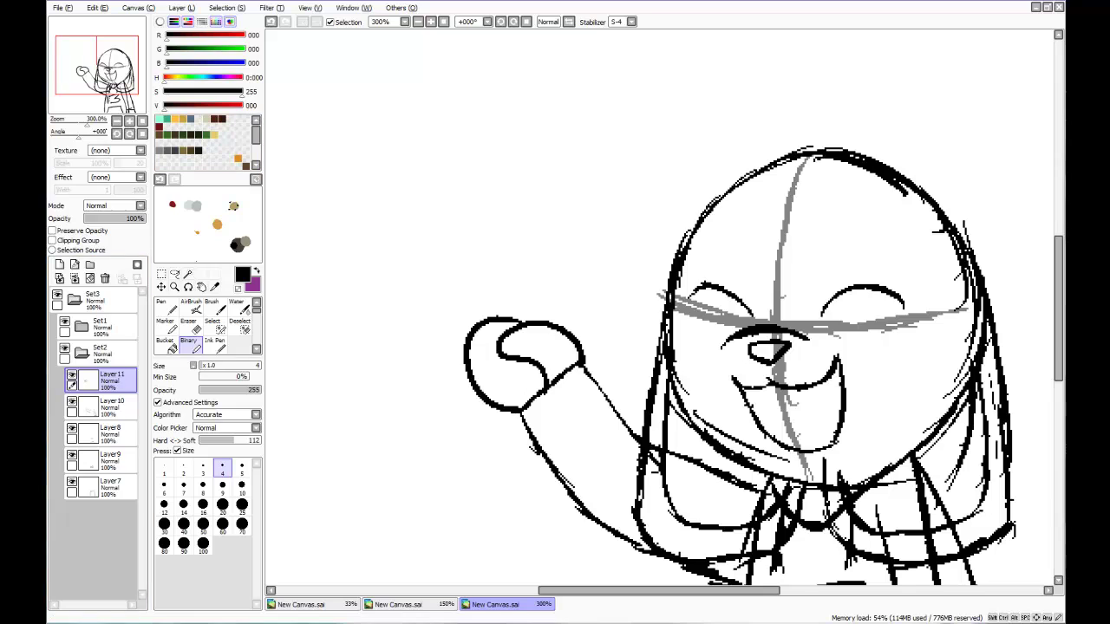
pyautogui.click(59, 265)
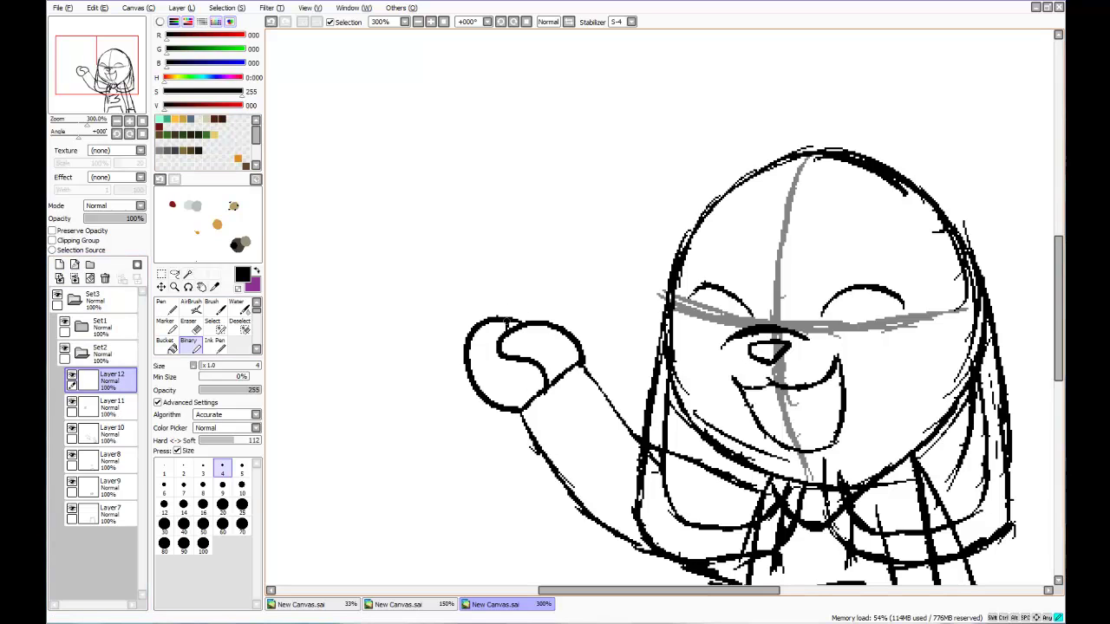
pyautogui.moveTo(507, 294)
pyautogui.mouseDown()
pyautogui.moveTo(506, 263)
pyautogui.moveTo(504, 297)
pyautogui.moveTo(520, 249)
pyautogui.moveTo(534, 319)
pyautogui.moveTo(508, 390)
pyautogui.moveTo(508, 375)
pyautogui.moveTo(512, 432)
pyautogui.moveTo(530, 370)
pyautogui.mouseUp()
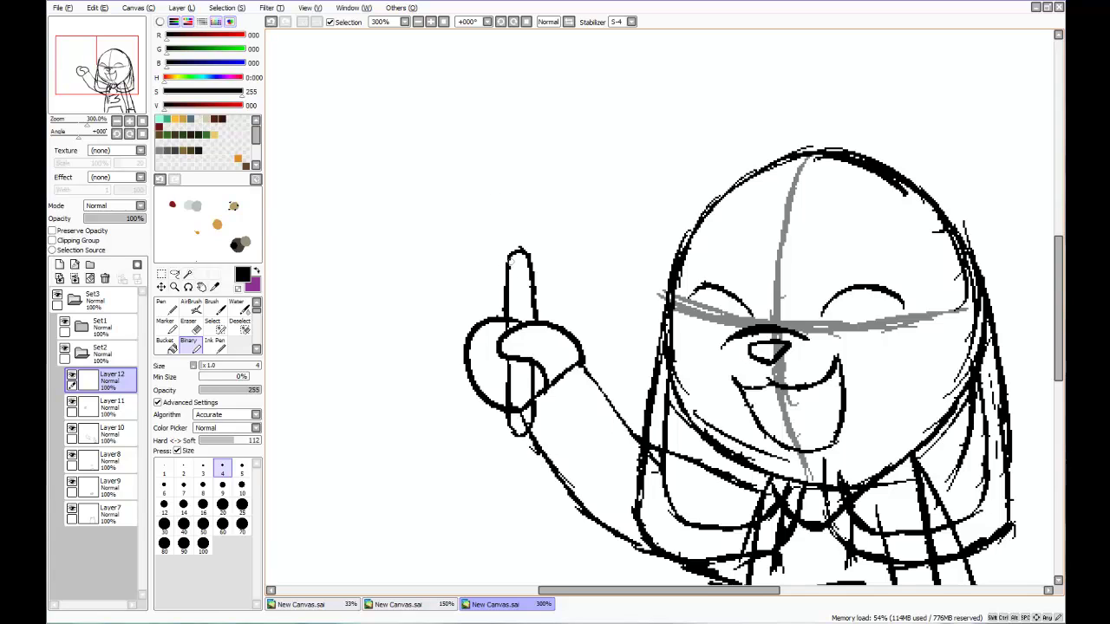
pyautogui.moveTo(506, 265)
pyautogui.mouseDown()
pyautogui.moveTo(518, 255)
pyautogui.moveTo(527, 264)
pyautogui.moveTo(487, 239)
pyautogui.moveTo(504, 168)
pyautogui.moveTo(530, 184)
pyautogui.moveTo(548, 244)
pyautogui.moveTo(534, 258)
pyautogui.mouseUp()
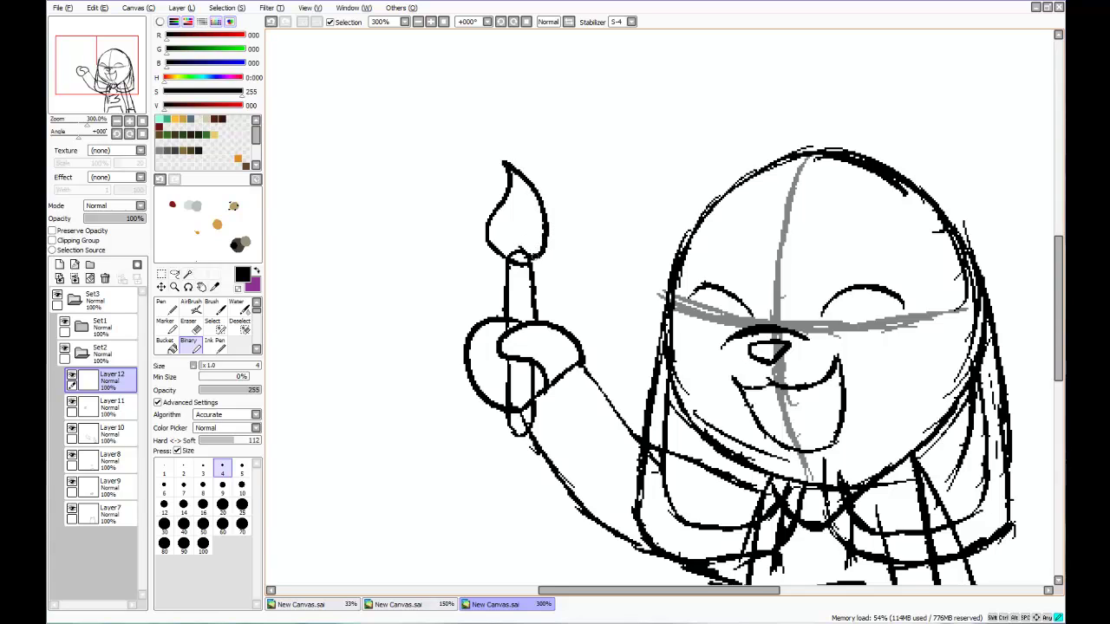
# - Switch to the purple secondary colour, add a new layer directly below Layer12 and paint the upper part of the paintbrush tip purple
pyautogui.press('x')
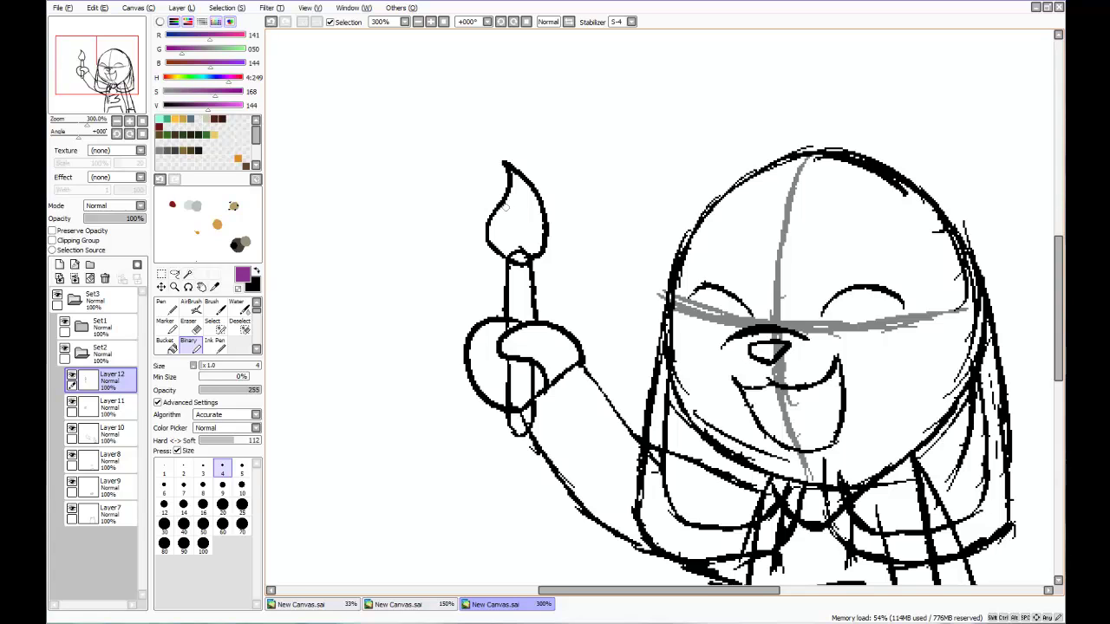
pyautogui.moveTo(386, 371); pyautogui.dragTo(399, 368)
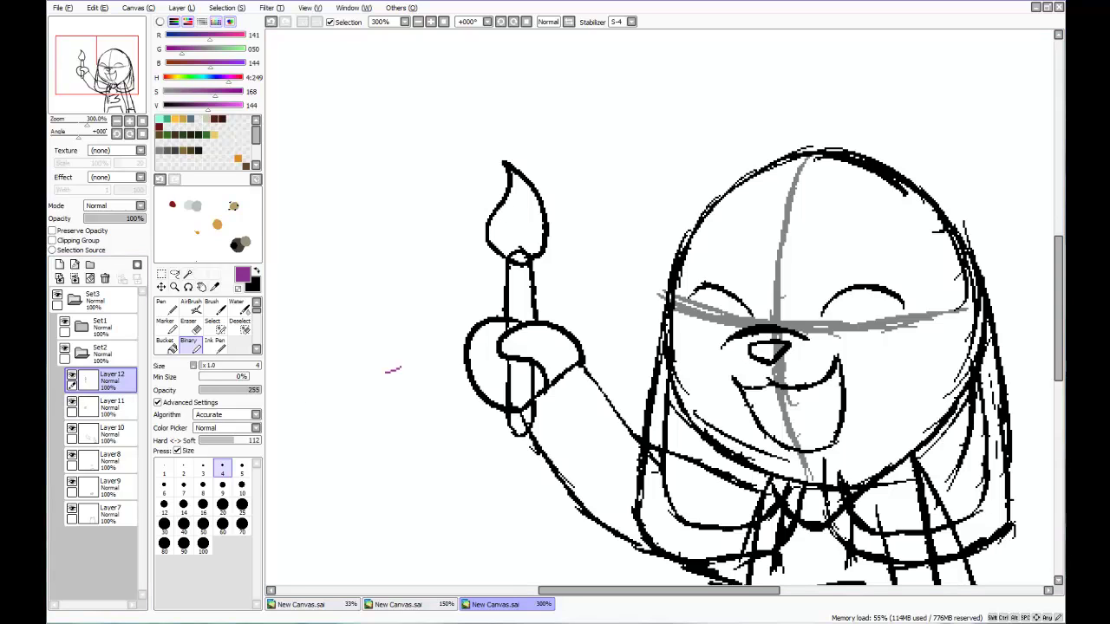
pyautogui.hotkey('ctrl', 'z')
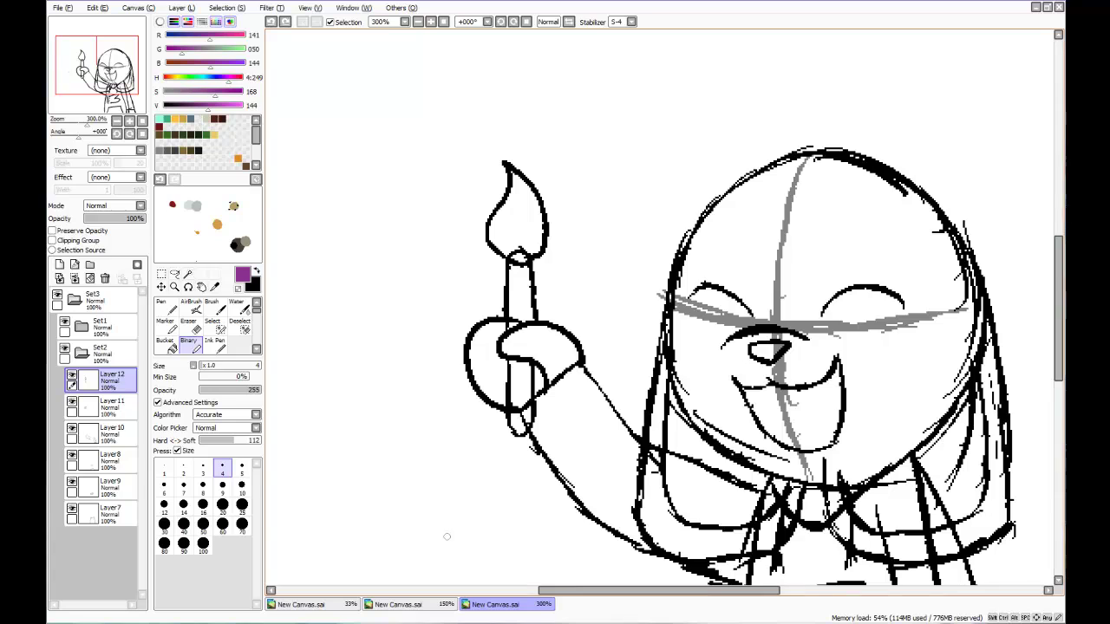
pyautogui.click(60, 264)
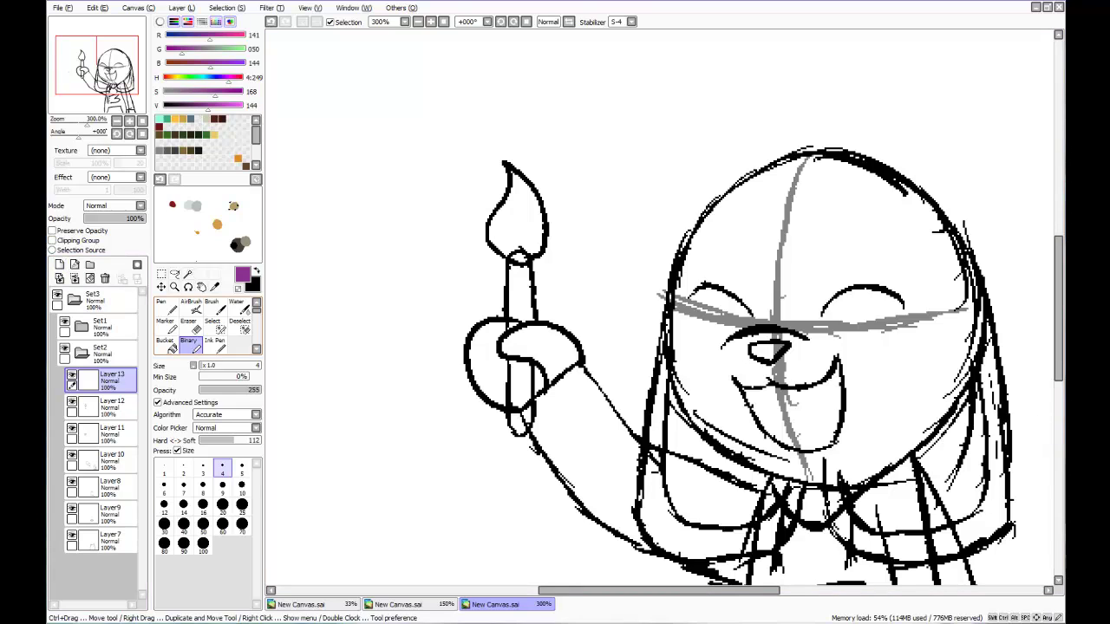
pyautogui.moveTo(104, 379); pyautogui.dragTo(104, 408)
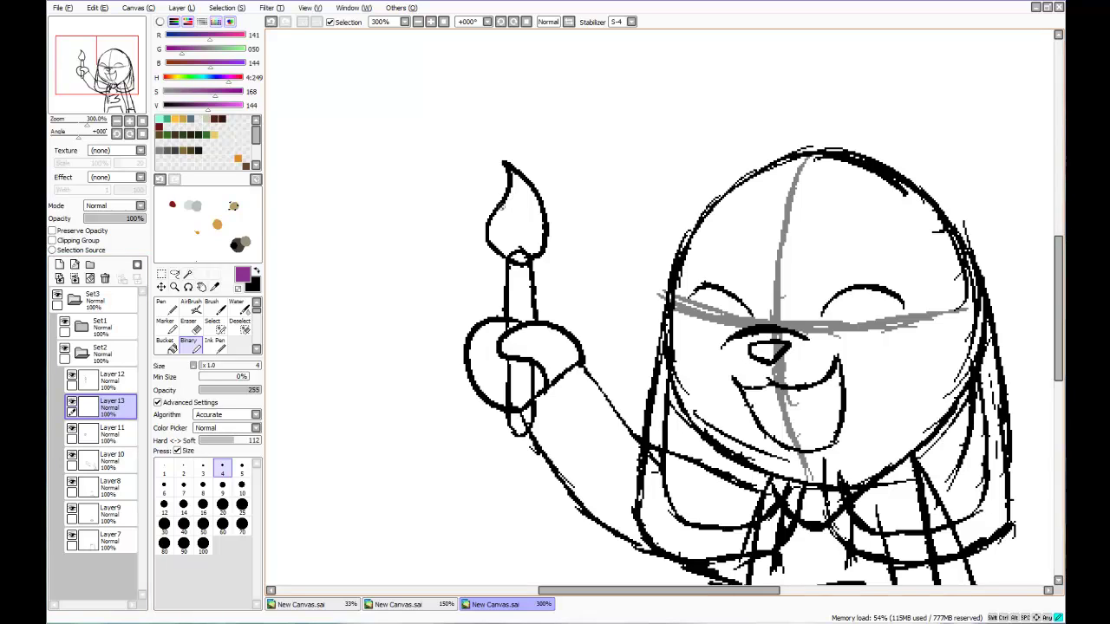
pyautogui.moveTo(508, 211)
pyautogui.mouseDown()
pyautogui.moveTo(528, 240)
pyautogui.moveTo(541, 215)
pyautogui.moveTo(518, 176)
pyautogui.moveTo(514, 216)
pyautogui.mouseUp()
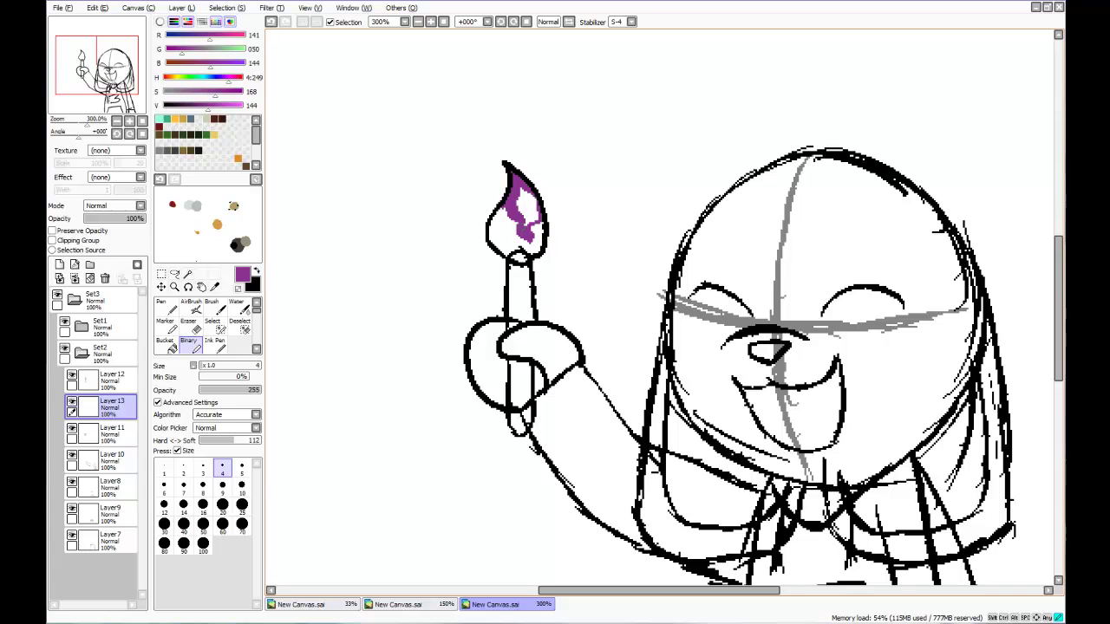
pyautogui.moveTo(525, 221); pyautogui.dragTo(528, 204)
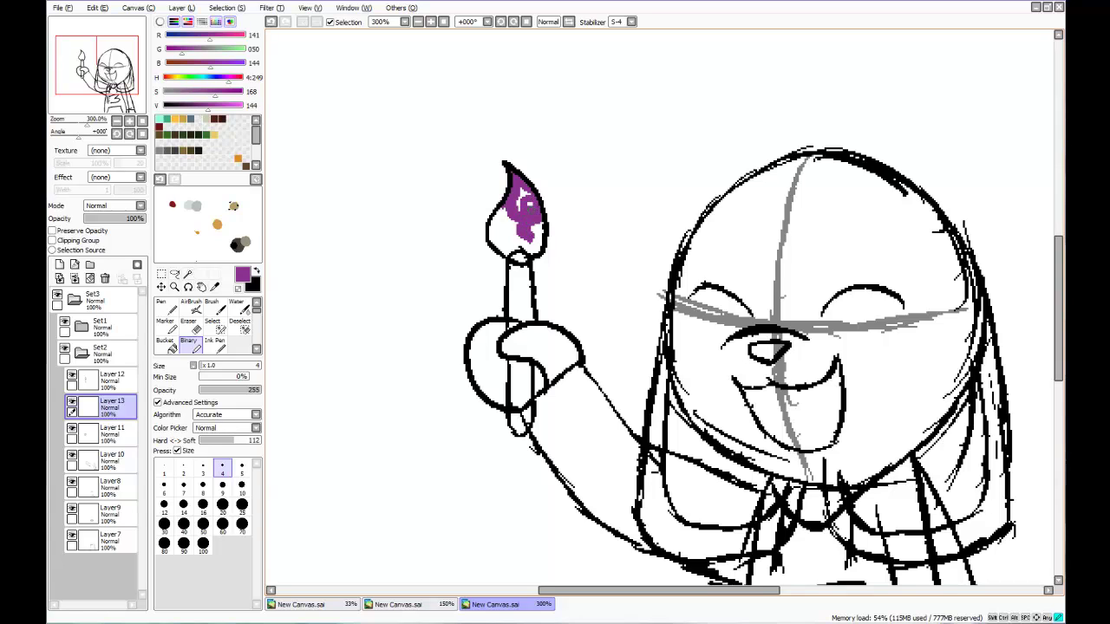